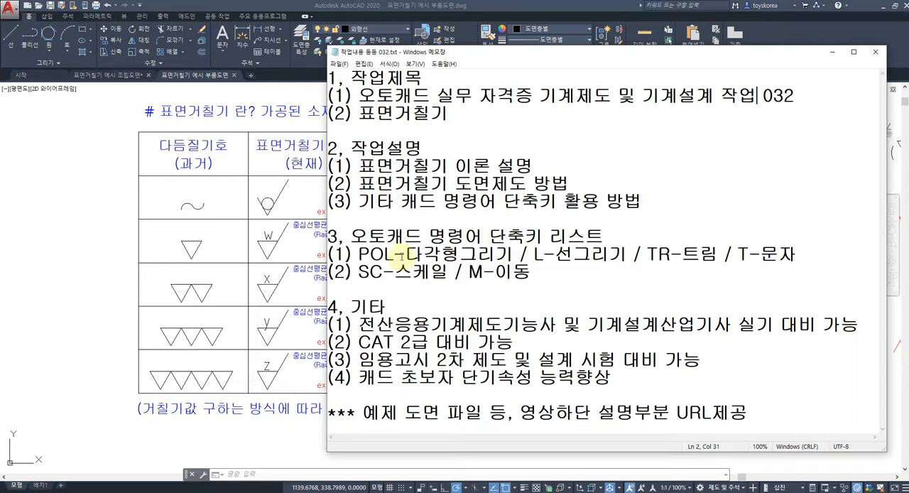
# Switch from the work notes to the AutoCAD parts drawing and review the surface roughness table.
pyautogui.click(540, 253)
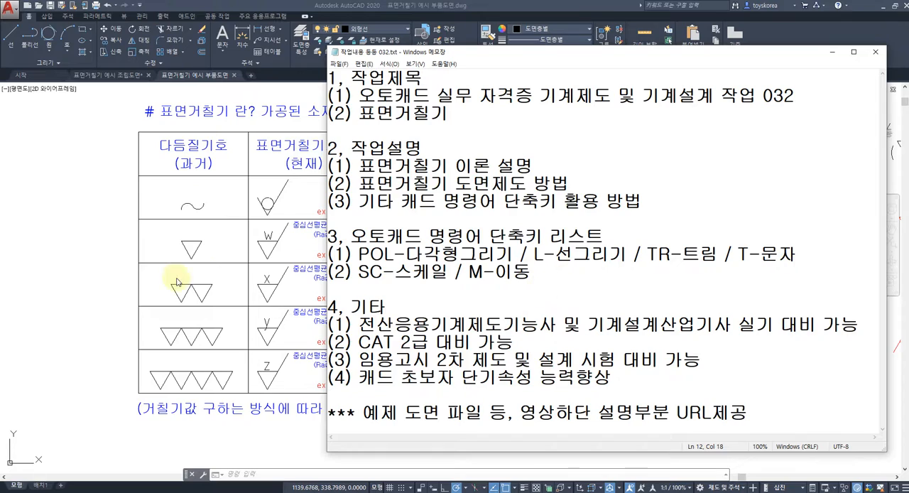
pyautogui.click(87, 268)
pyautogui.moveTo(88, 266)
pyautogui.mouseDown(button='middle')
pyautogui.moveTo(94, 268)
pyautogui.moveTo(89, 252)
pyautogui.moveTo(100, 232)
pyautogui.mouseUp(button='middle')
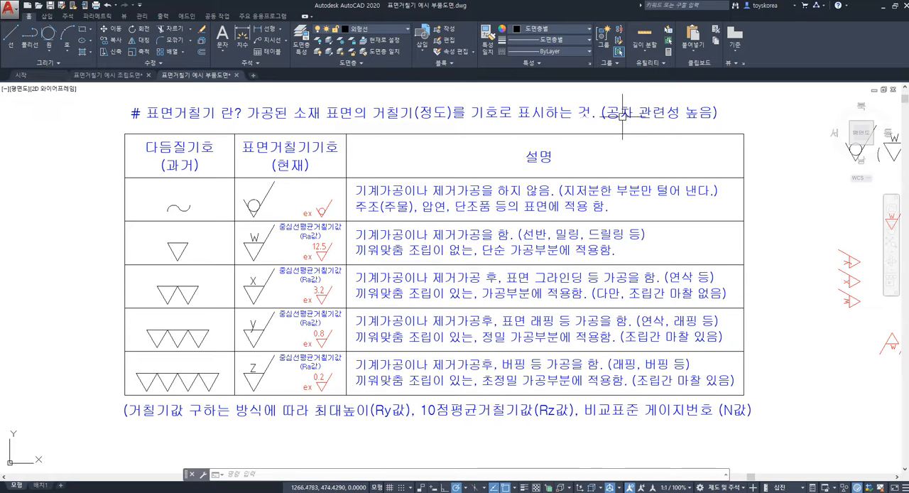
pyautogui.moveTo(513, 164); pyautogui.dragTo(556, 161, button='middle')
pyautogui.moveTo(196, 257); pyautogui.dragTo(220, 241, button='middle')
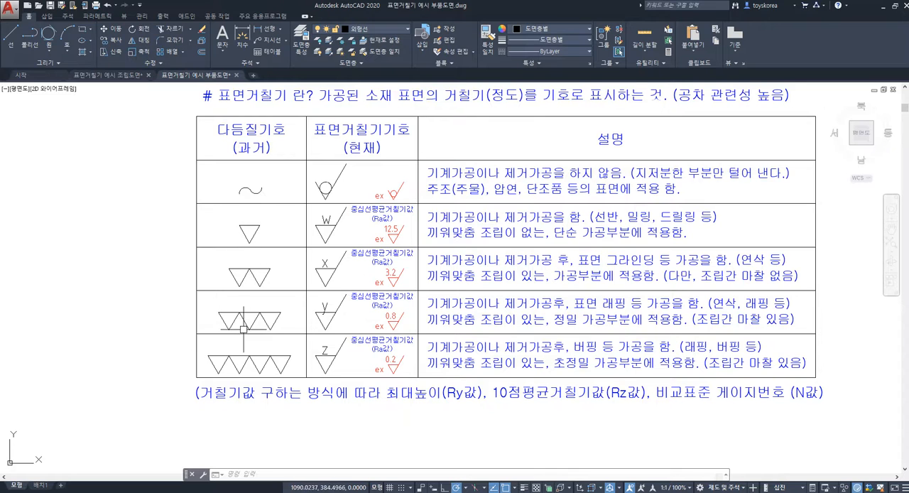
pyautogui.moveTo(264, 136); pyautogui.dragTo(234, 144, button='middle')
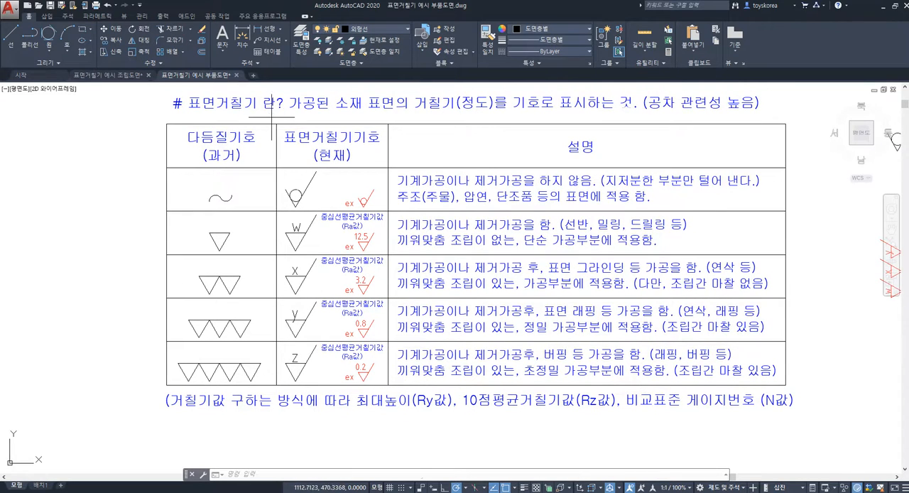
# Examine the current surface roughness symbols and the red example symbols with Ra values in the table's second column.
pyautogui.click(272, 116)
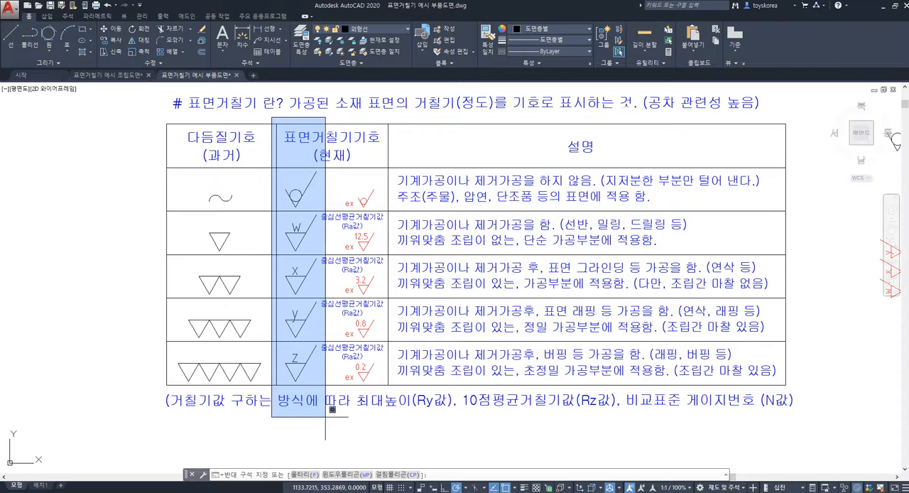
pyautogui.press('Escape')
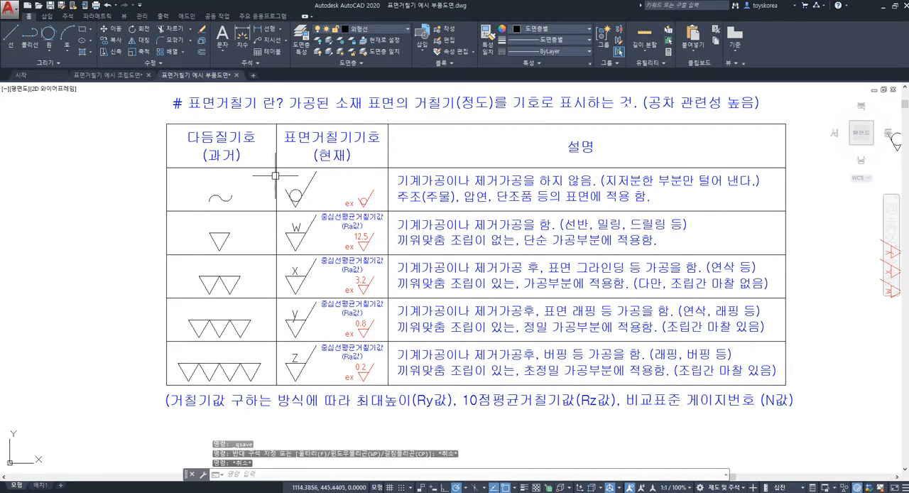
pyautogui.click(265, 147)
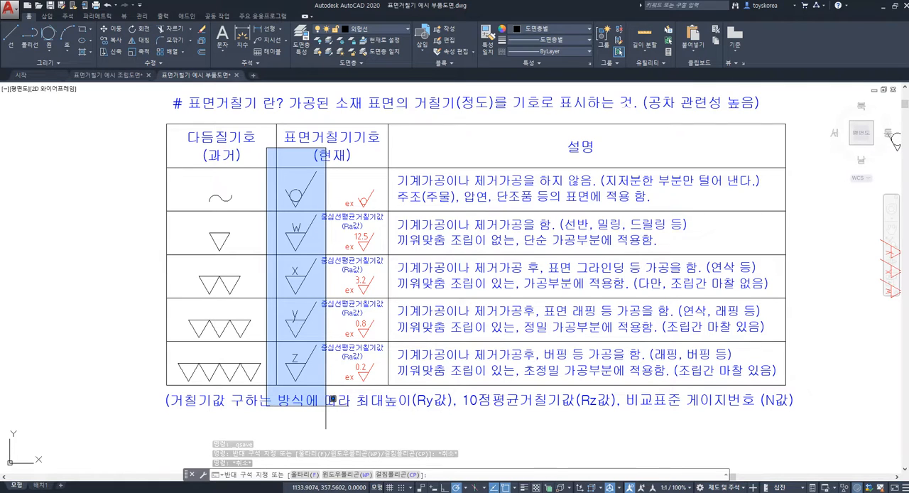
pyautogui.press('Escape')
pyautogui.press('Escape')
pyautogui.press('Escape')
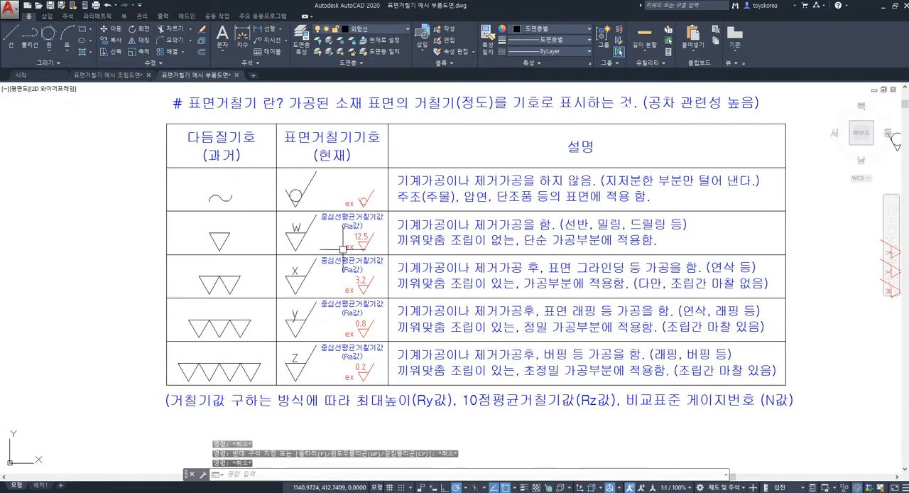
pyautogui.click(335, 178)
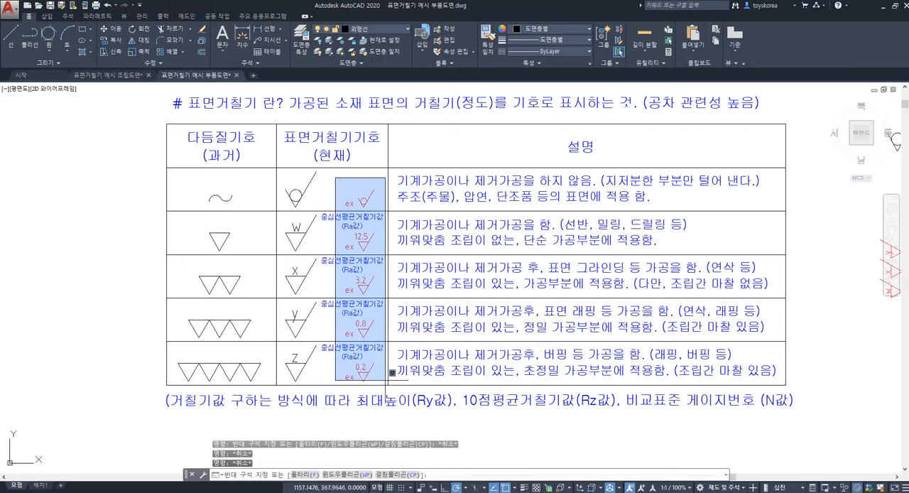
pyautogui.press('Escape')
pyautogui.press('Escape')
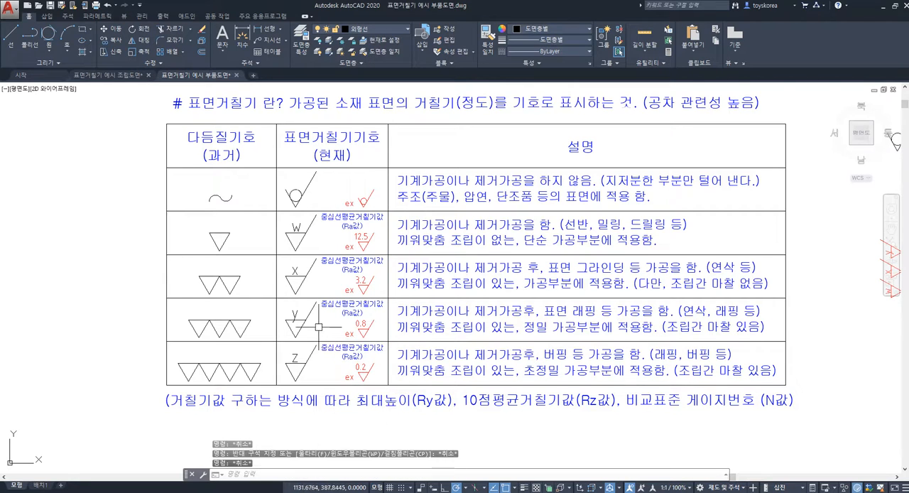
pyautogui.click(264, 151)
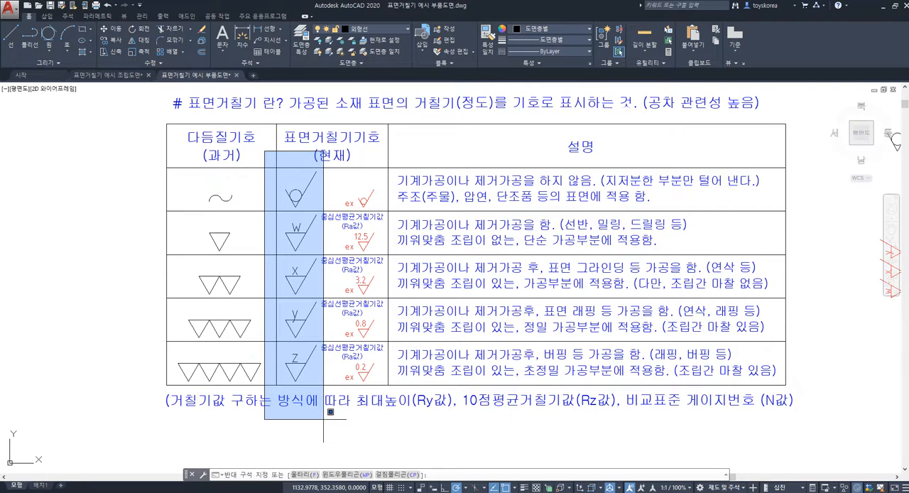
pyautogui.press('Escape')
pyautogui.press('Escape')
pyautogui.click(340, 185)
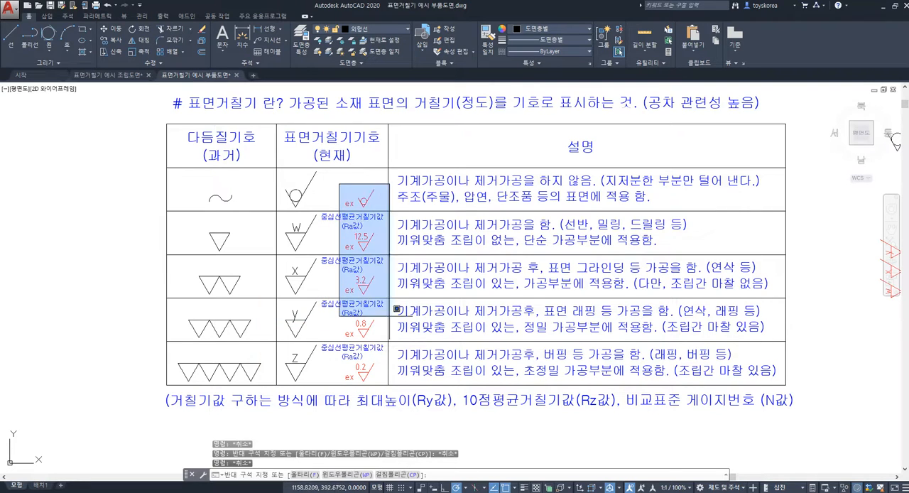
pyautogui.press('Escape')
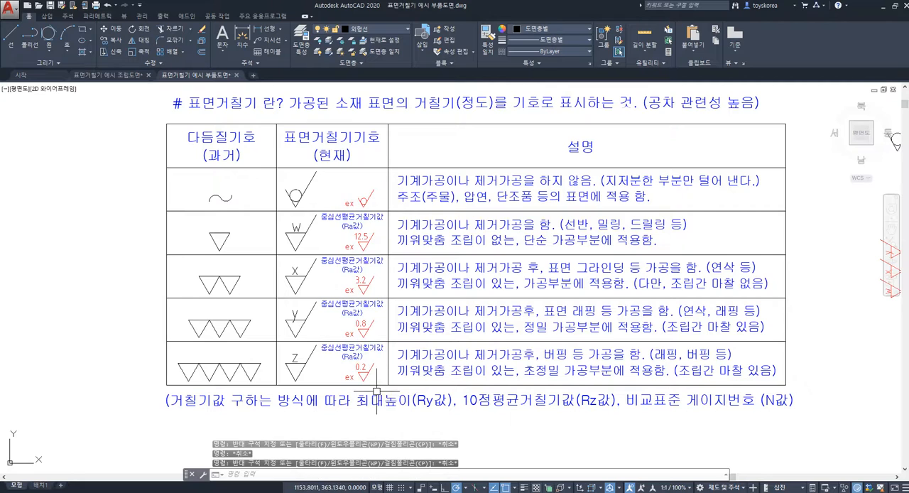
pyautogui.moveTo(371, 366); pyautogui.dragTo(364, 362, button='middle')
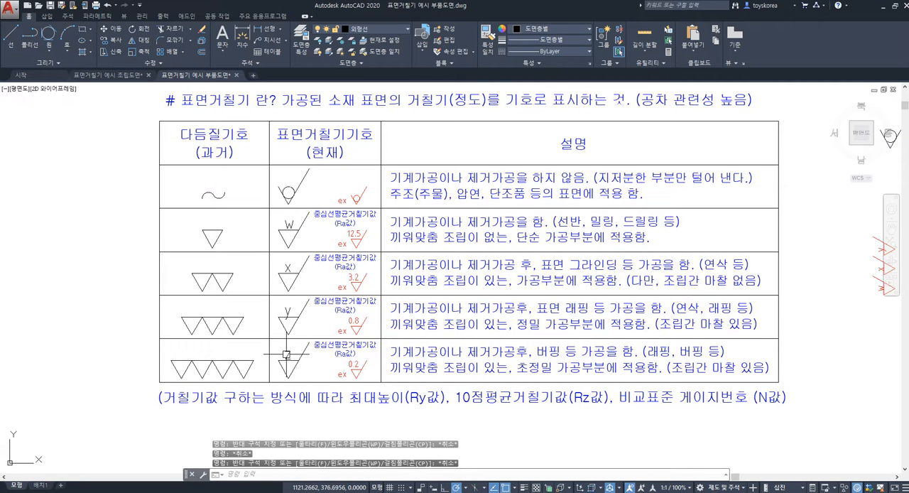
pyautogui.scroll(2, 345, 345)
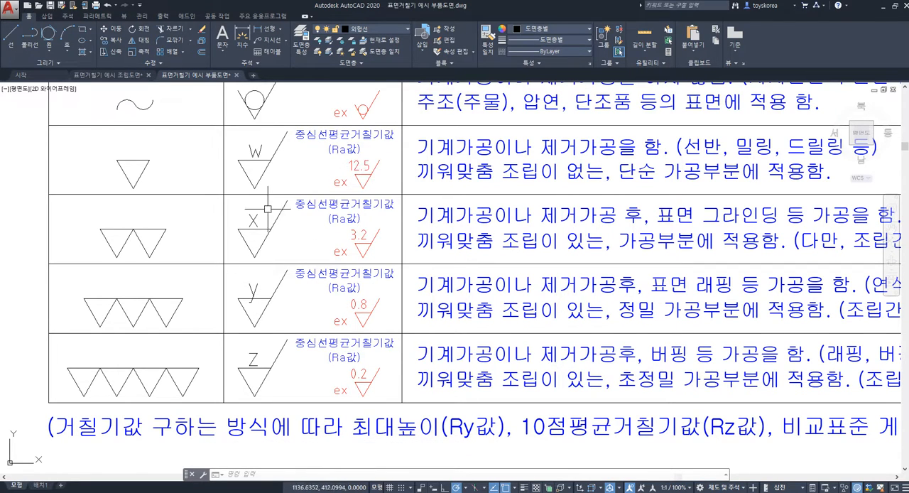
# Examine the surface roughness symbols applied to the bores of part 1, the housing, in its section view.
pyautogui.scroll(-1, 282, 196)
pyautogui.scroll(-1, 143, 271)
pyautogui.moveTo(143, 271); pyautogui.dragTo(429, 213, button='middle')
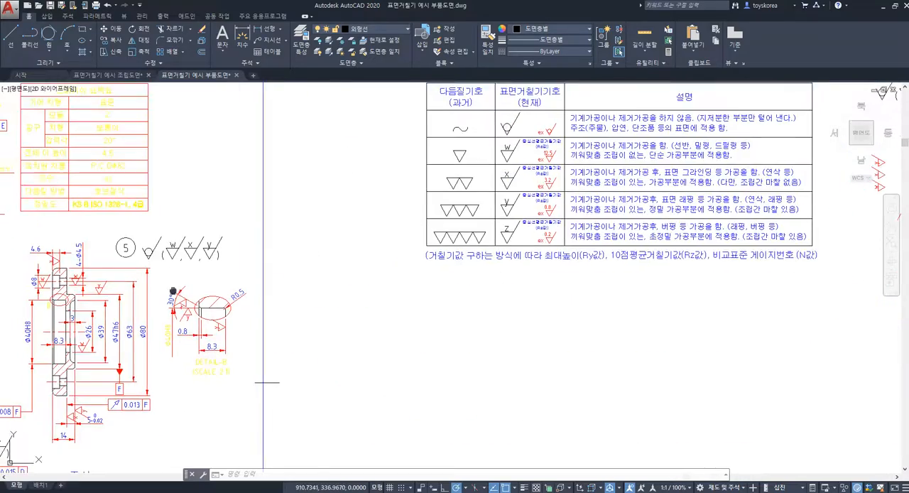
pyautogui.moveTo(267, 382)
pyautogui.mouseDown(button='middle')
pyautogui.moveTo(466, 325)
pyautogui.moveTo(471, 142)
pyautogui.moveTo(619, 151)
pyautogui.mouseUp(button='middle')
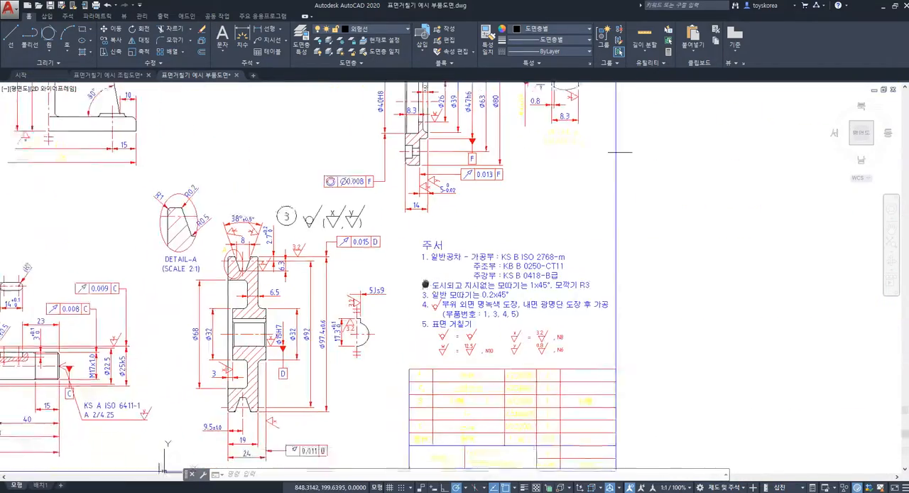
pyautogui.moveTo(425, 284); pyautogui.dragTo(460, 441, button='middle')
pyautogui.moveTo(201, 220); pyautogui.dragTo(333, 363, button='middle')
pyautogui.moveTo(238, 265); pyautogui.dragTo(405, 228, button='middle')
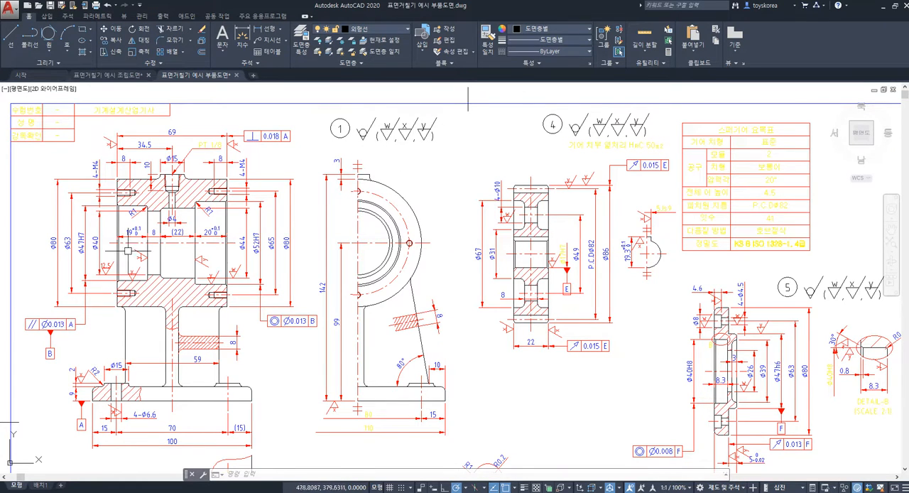
pyautogui.scroll(2, 120, 243)
pyautogui.moveTo(118, 243); pyautogui.dragTo(211, 239, button='middle')
pyautogui.scroll(2, 193, 263)
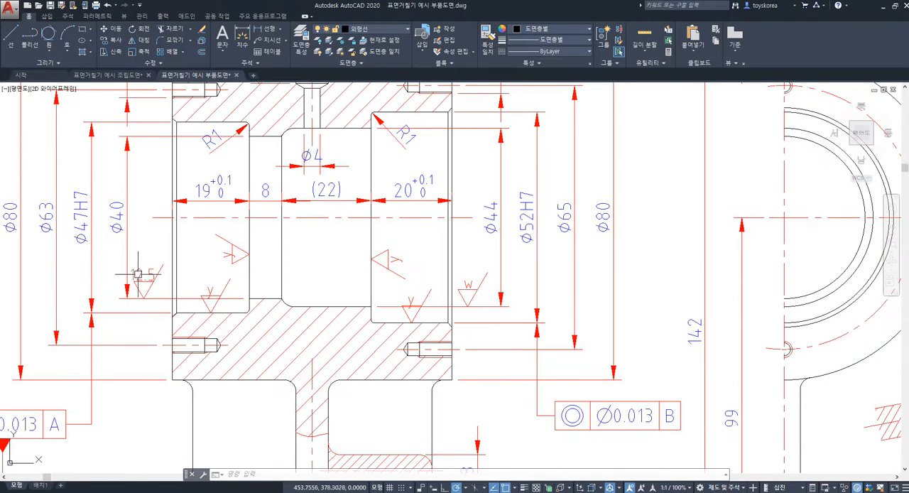
pyautogui.click(339, 234)
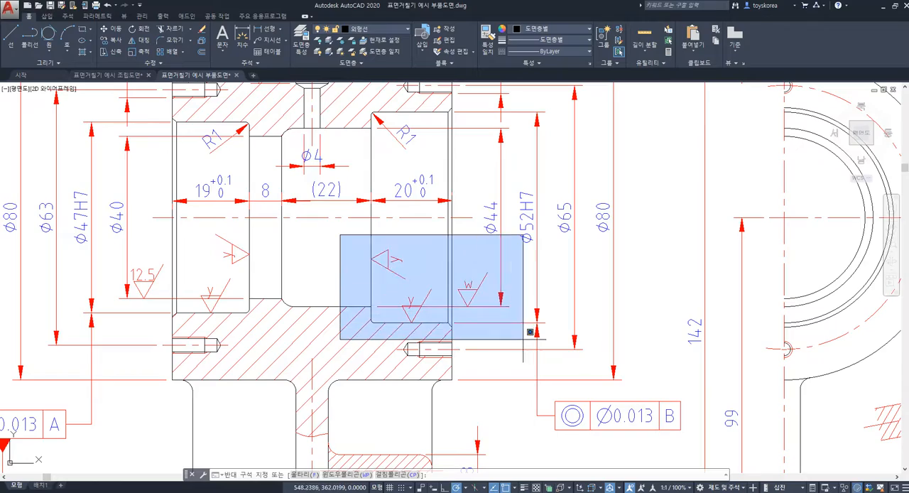
pyautogui.press('Escape')
pyautogui.press('Escape')
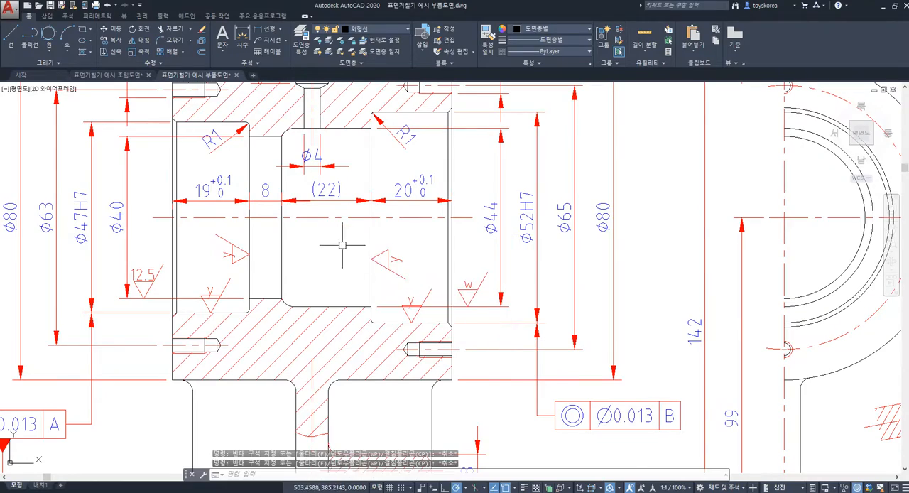
# Inspect the surface roughness symbols on part 4, the spur gear, and part 5, the cover.
pyautogui.scroll(-4, 345, 247)
pyautogui.moveTo(498, 352); pyautogui.dragTo(449, 410, button='middle')
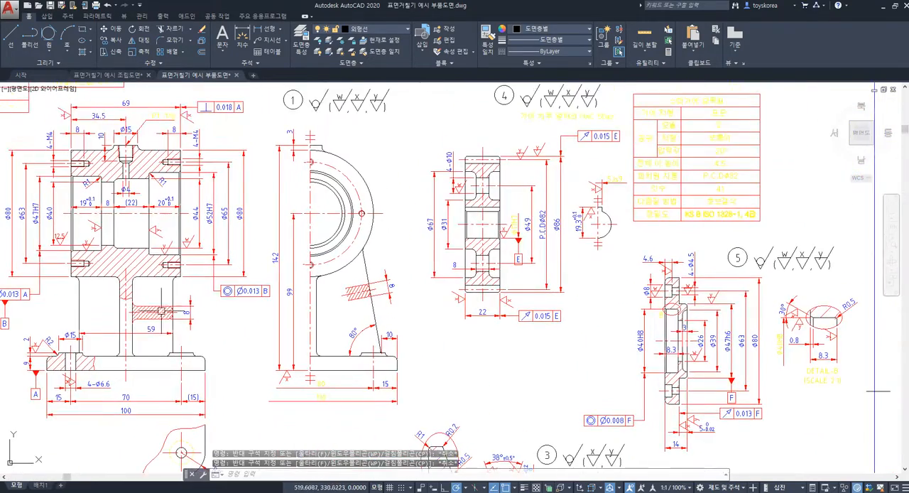
pyautogui.scroll(2, 140, 263)
pyautogui.moveTo(703, 204)
pyautogui.mouseDown(button='middle')
pyautogui.moveTo(668, 218)
pyautogui.moveTo(434, 239)
pyautogui.moveTo(345, 324)
pyautogui.moveTo(364, 294)
pyautogui.mouseUp(button='middle')
pyautogui.scroll(2, 377, 302)
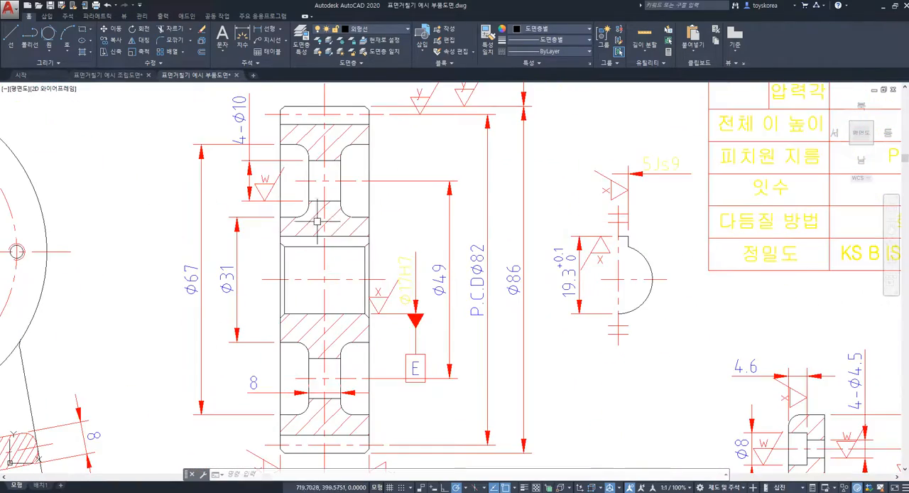
pyautogui.scroll(-4, 465, 106)
pyautogui.moveTo(543, 245); pyautogui.dragTo(430, 182, button='middle')
pyautogui.scroll(2, 585, 222)
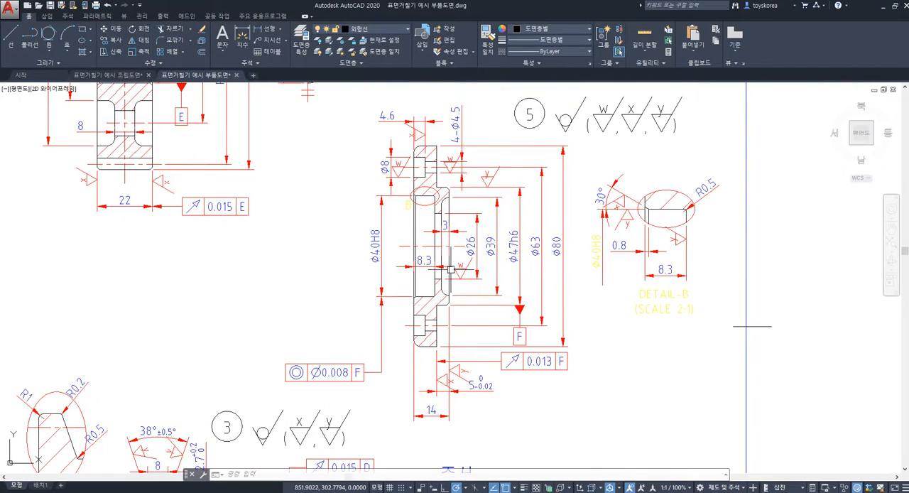
# Inspect the roughness symbols on part 3, the V-belt pulley, and the surface roughness equivalences in note 5.
pyautogui.moveTo(336, 333); pyautogui.dragTo(491, 114, button='middle')
pyautogui.moveTo(333, 317); pyautogui.dragTo(348, 222, button='middle')
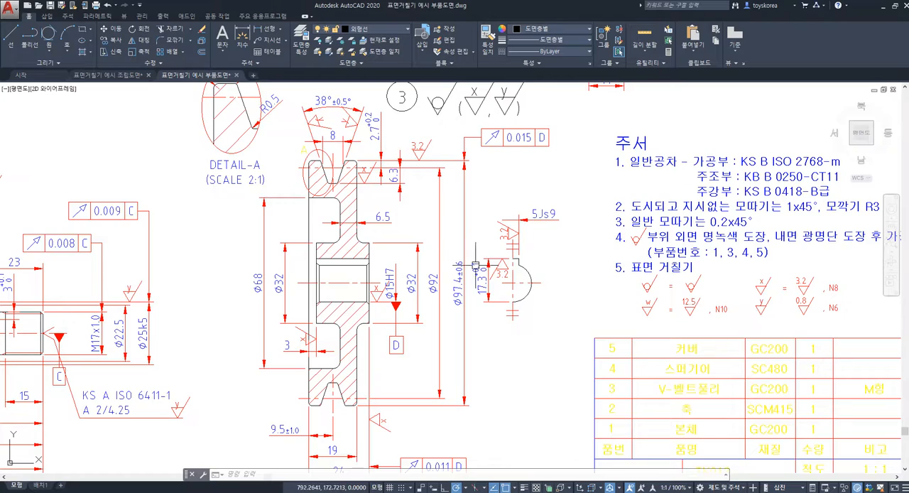
pyautogui.moveTo(475, 265); pyautogui.dragTo(383, 279, button='middle')
pyautogui.moveTo(490, 234); pyautogui.dragTo(374, 200, button='middle')
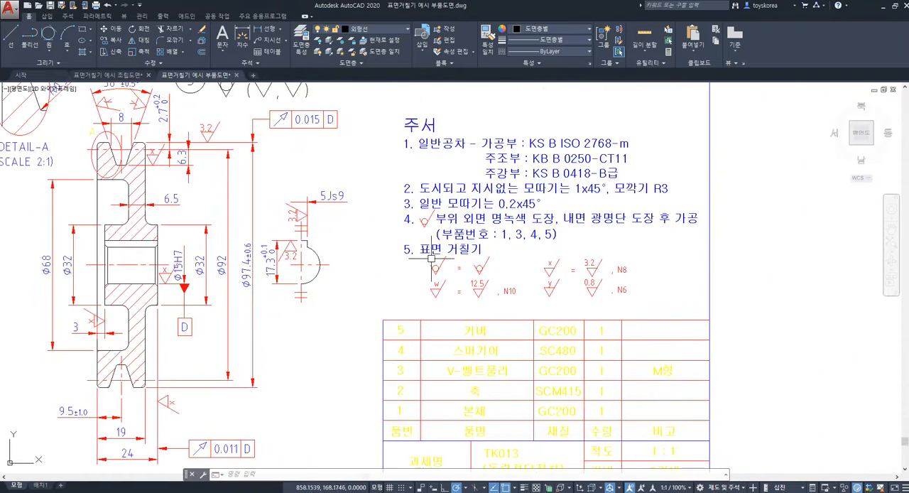
pyautogui.scroll(3, 431, 259)
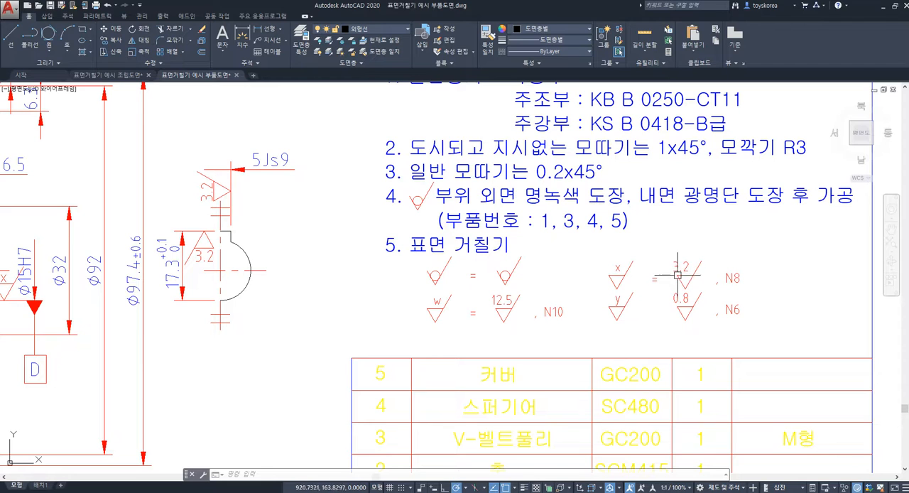
pyautogui.moveTo(693, 284); pyautogui.dragTo(645, 256, button='middle')
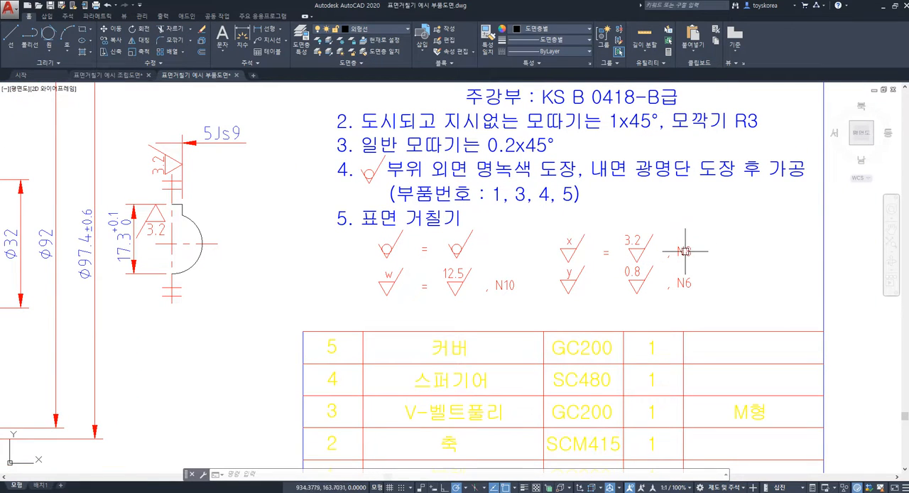
# Return to the surface roughness table and examine the first row's unmachined-surface symbol and its description.
pyautogui.scroll(-6, 655, 284)
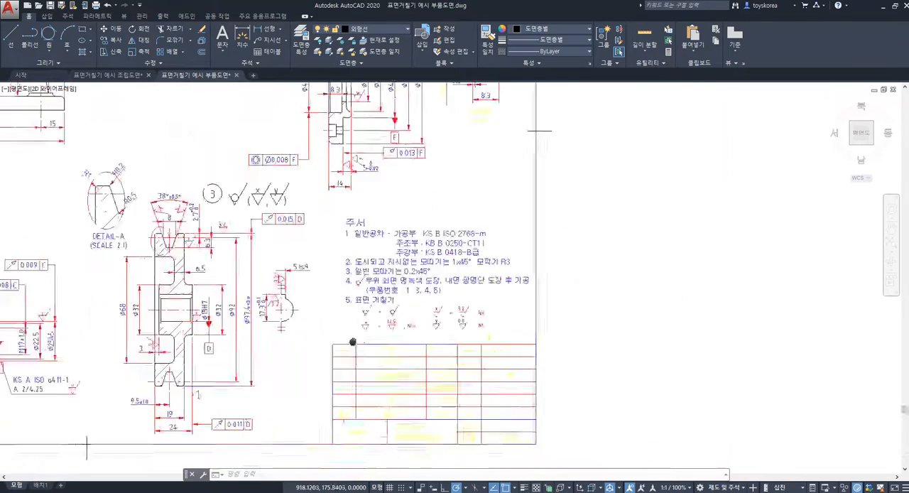
pyautogui.moveTo(471, 298); pyautogui.dragTo(240, 363, button='middle')
pyautogui.scroll(4, 430, 213)
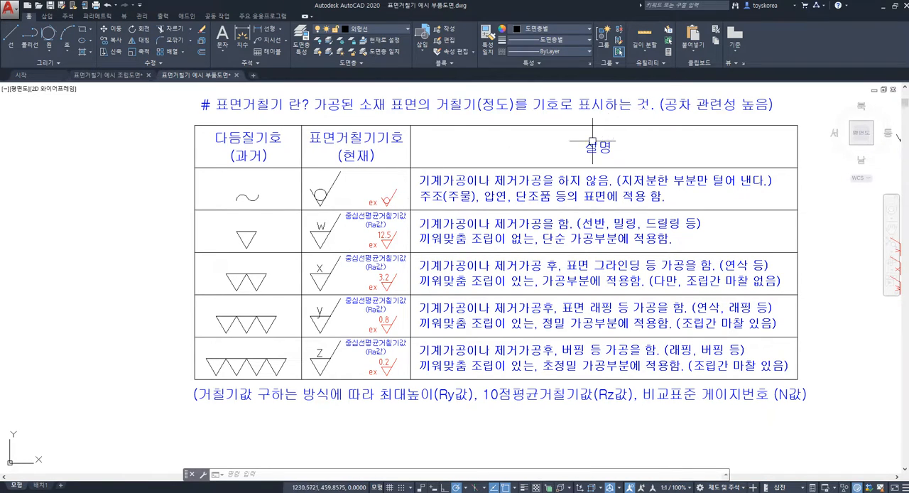
pyautogui.scroll(2, 348, 206)
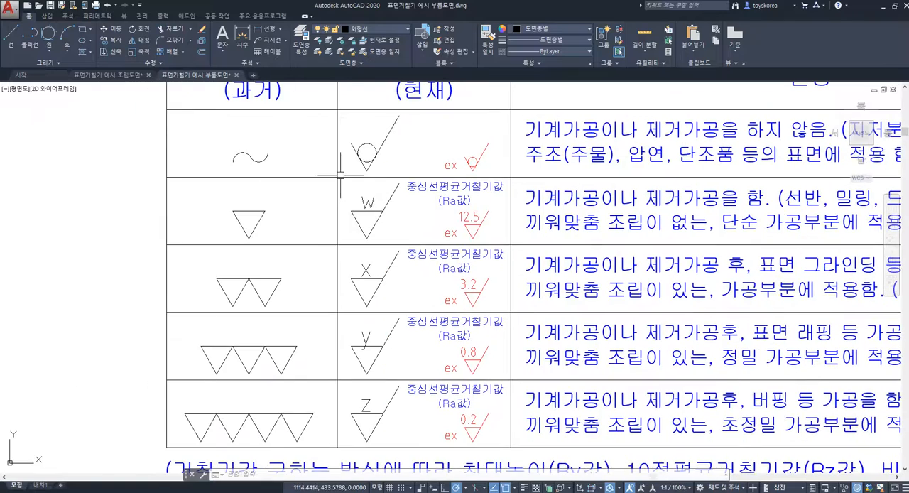
pyautogui.moveTo(357, 168); pyautogui.dragTo(335, 207, button='middle')
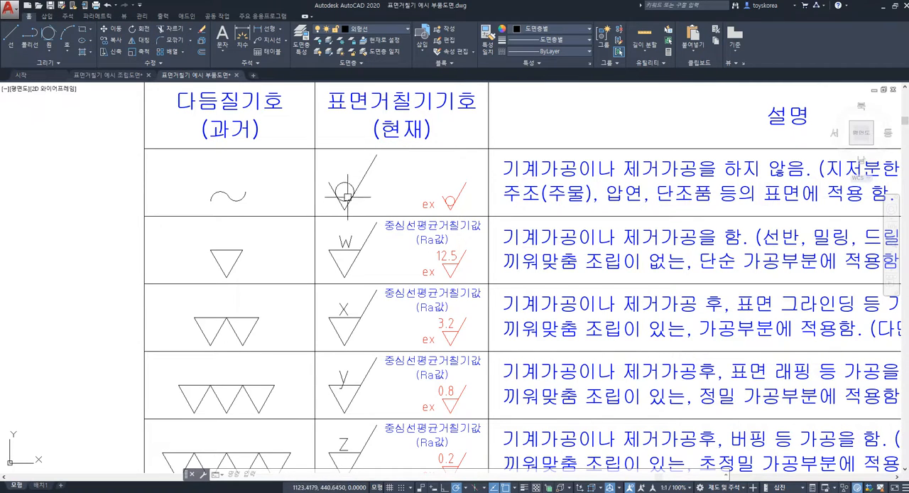
pyautogui.moveTo(463, 199); pyautogui.dragTo(328, 192, button='middle')
pyautogui.moveTo(225, 201); pyautogui.dragTo(196, 175)
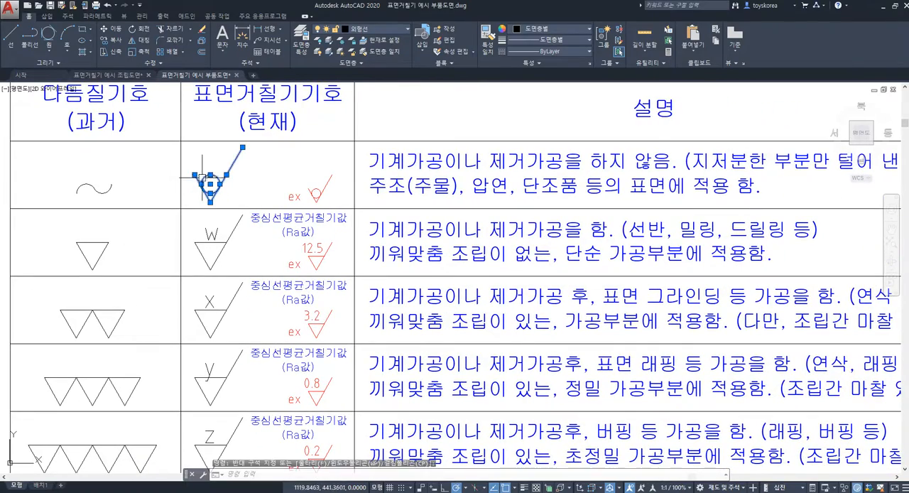
pyautogui.press('Escape')
pyautogui.press('Escape')
pyautogui.moveTo(339, 159); pyautogui.dragTo(307, 158, button='middle')
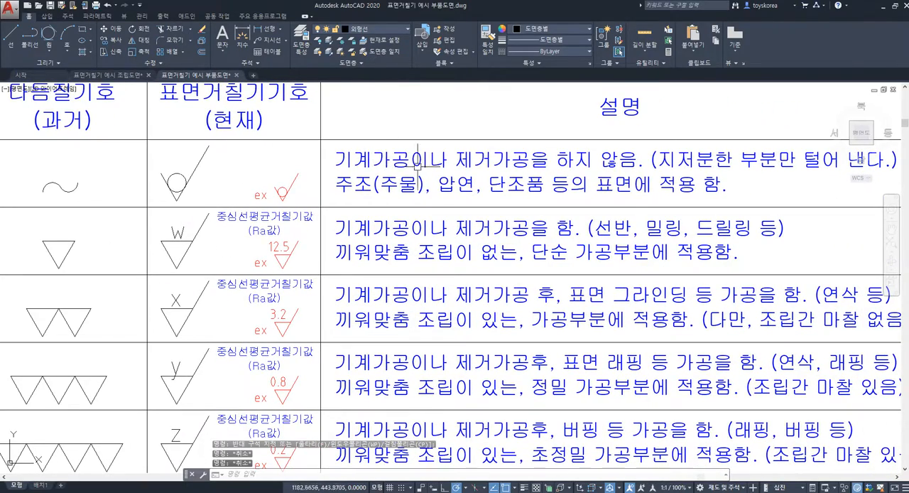
pyautogui.moveTo(483, 164); pyautogui.dragTo(419, 171, button='middle')
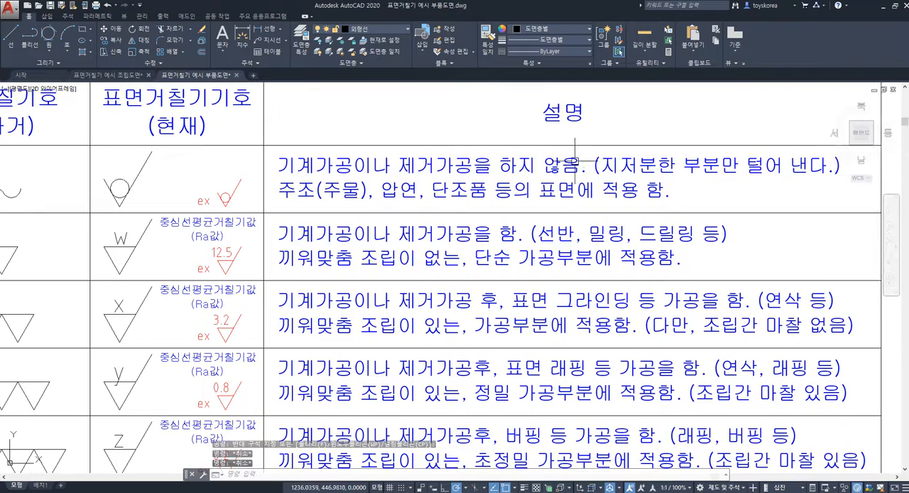
# Read the first row's description of unmachined surfaces in the roughness table and compare it with the circled symbol.
pyautogui.moveTo(577, 166); pyautogui.dragTo(546, 173, button='middle')
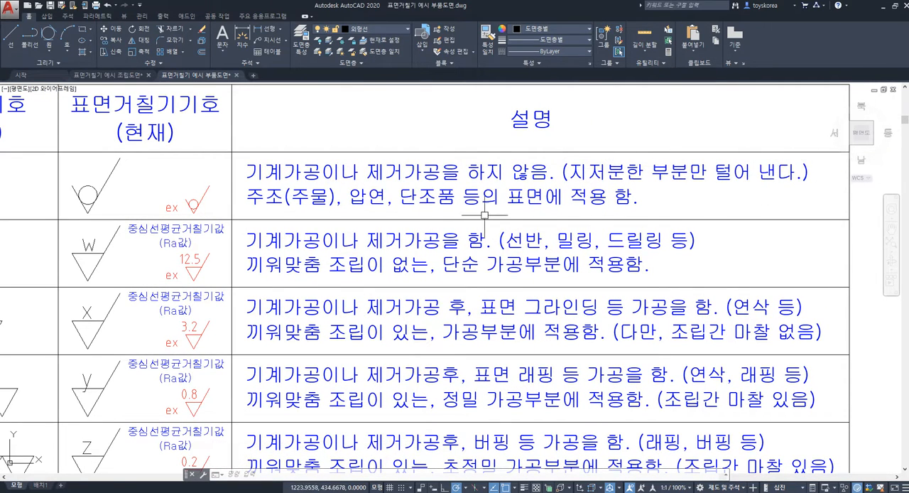
pyautogui.moveTo(248, 205); pyautogui.dragTo(250, 206, button='middle')
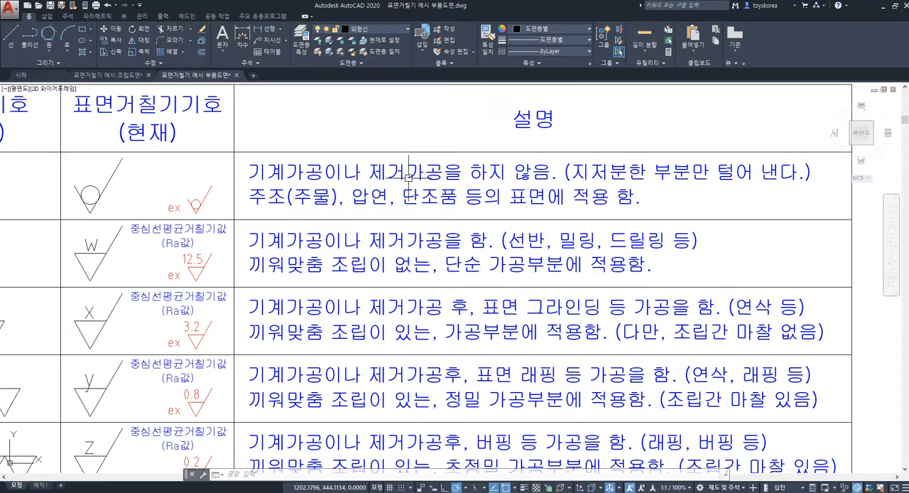
pyautogui.moveTo(142, 232); pyautogui.dragTo(187, 235, button='middle')
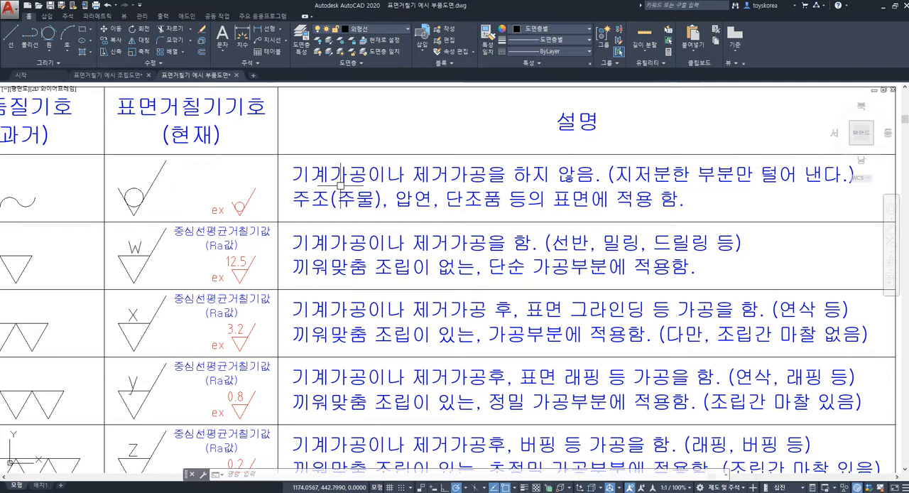
pyautogui.moveTo(349, 180); pyautogui.dragTo(335, 181, button='middle')
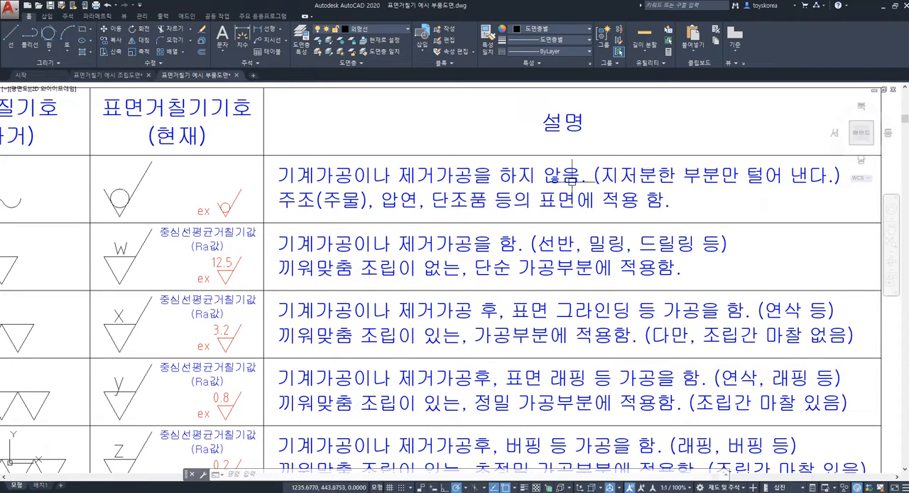
pyautogui.moveTo(482, 200); pyautogui.dragTo(501, 204, button='middle')
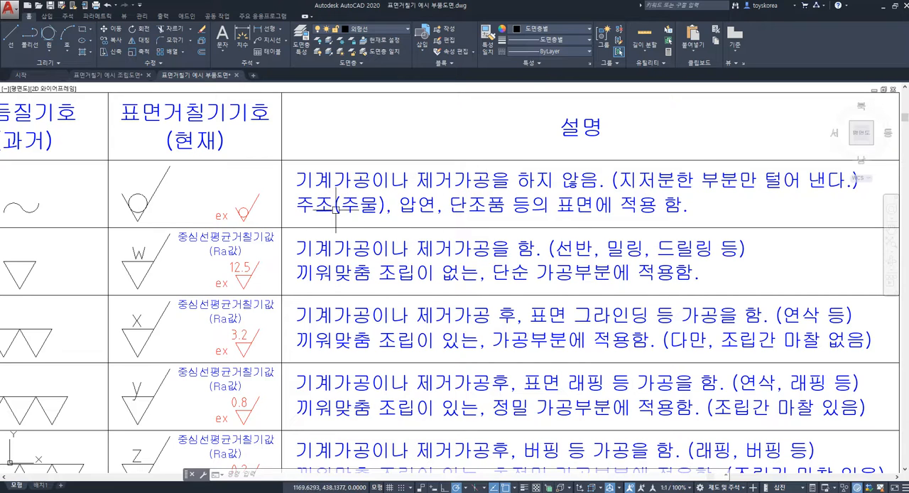
pyautogui.moveTo(672, 180); pyautogui.dragTo(635, 177, button='middle')
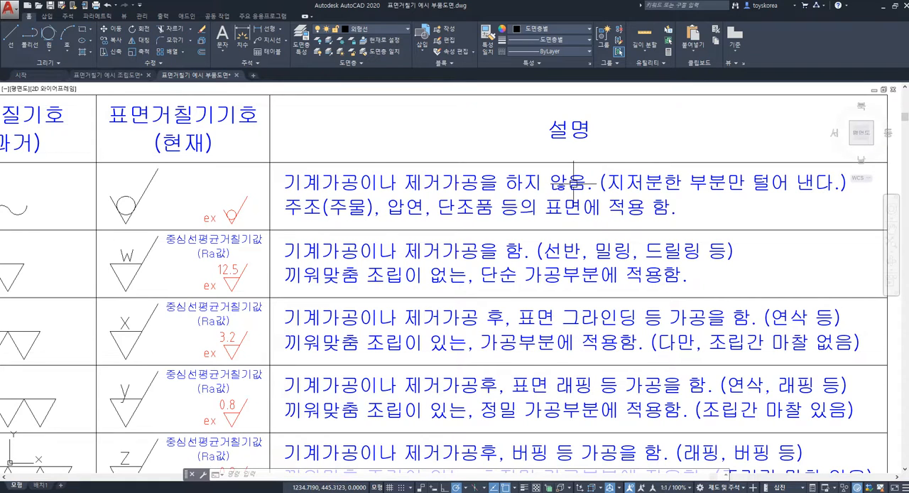
pyautogui.moveTo(444, 203); pyautogui.dragTo(564, 188, button='middle')
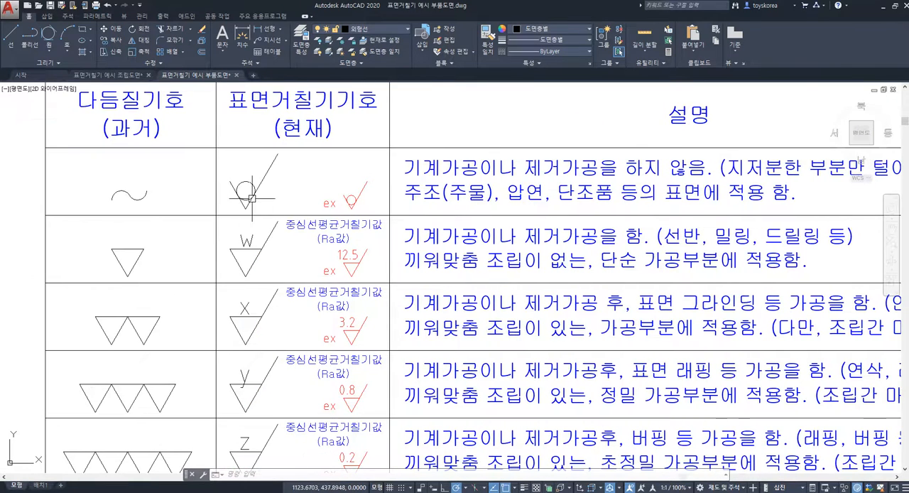
pyautogui.moveTo(246, 188); pyautogui.dragTo(347, 186, button='middle')
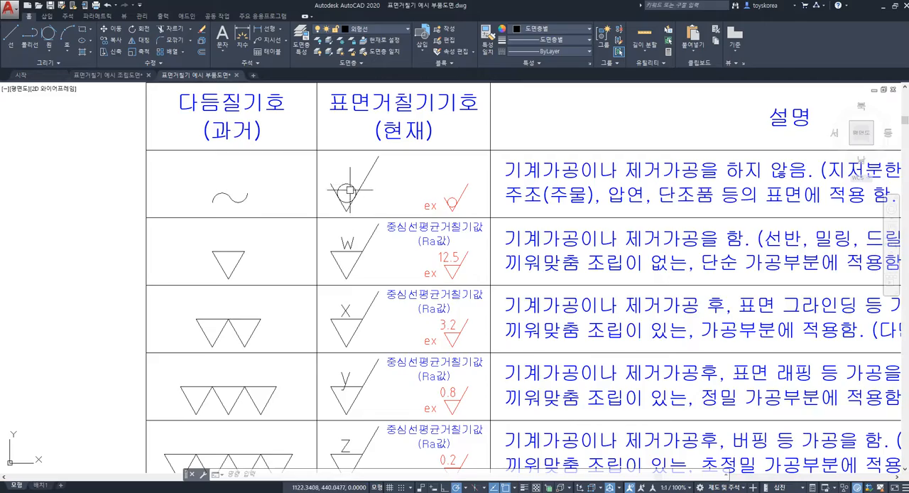
# Return from the surface roughness table to the overall view of the parts drawing.
pyautogui.scroll(-4, 349, 191)
pyautogui.moveTo(121, 213); pyautogui.dragTo(407, 197, button='middle')
pyautogui.moveTo(239, 238); pyautogui.dragTo(467, 223, button='middle')
pyautogui.moveTo(266, 249)
pyautogui.mouseDown(button='middle')
pyautogui.moveTo(343, 191)
pyautogui.moveTo(395, 169)
pyautogui.mouseUp(button='middle')
pyautogui.scroll(-2, 366, 186)
pyautogui.moveTo(288, 208); pyautogui.dragTo(331, 215, button='middle')
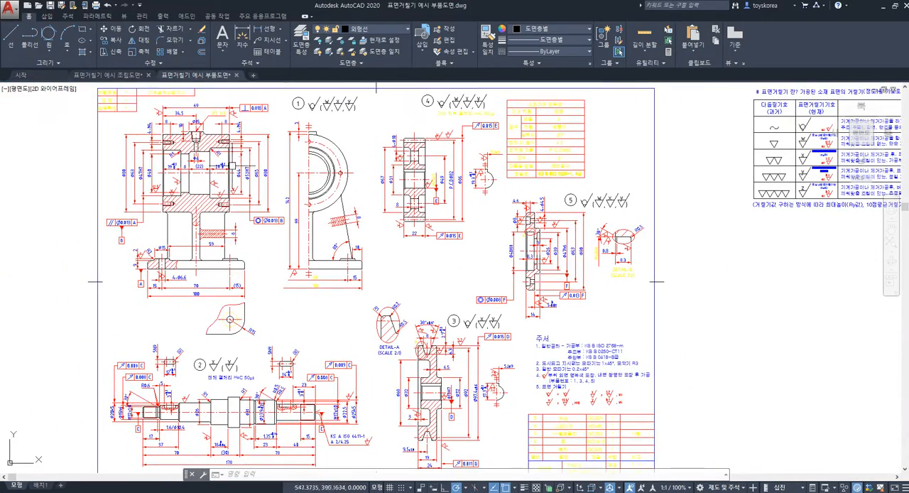
# Switch to the assembly drawing and examine part 1, the housing, from its bearing seats down to the base.
pyautogui.click(108, 75)
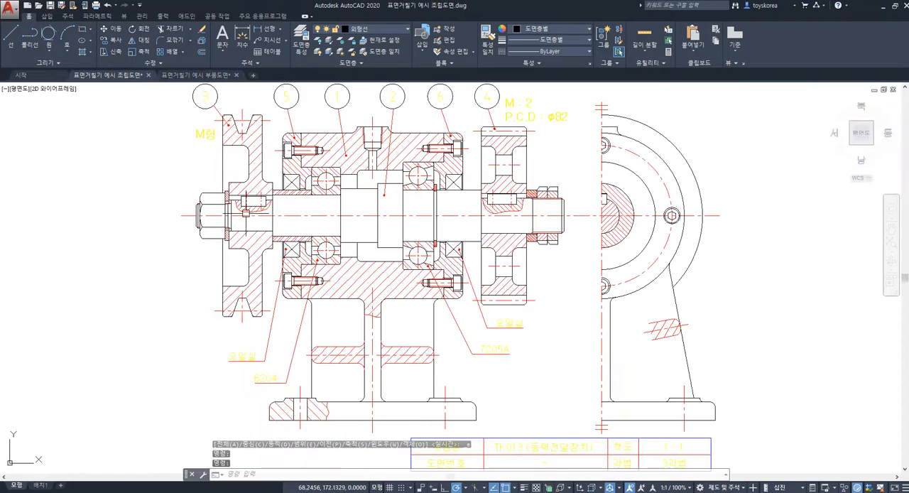
pyautogui.moveTo(245, 212); pyautogui.dragTo(231, 213, button='middle')
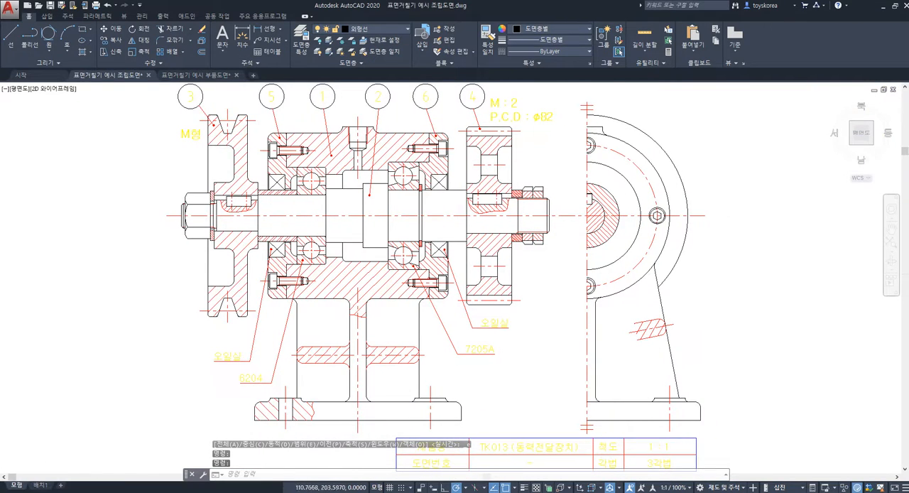
pyautogui.scroll(2, 315, 227)
pyautogui.scroll(-2, 315, 227)
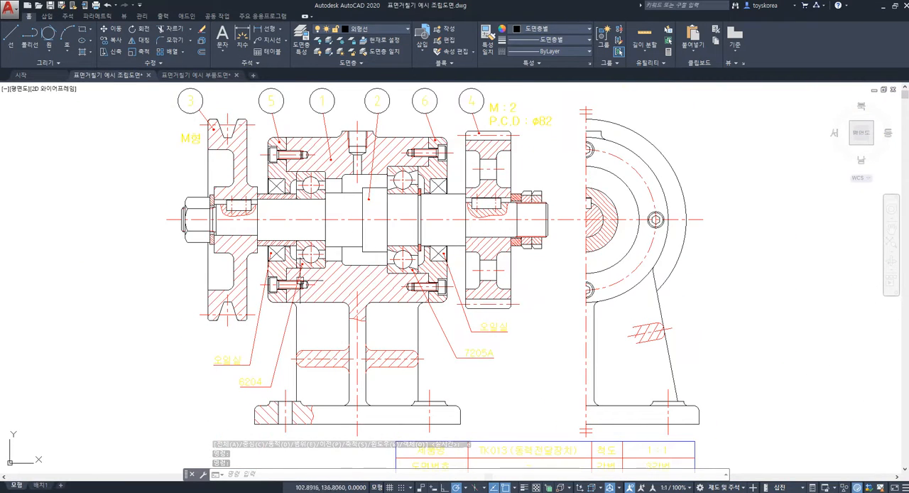
pyautogui.scroll(2, 313, 179)
pyautogui.scroll(-2, 316, 174)
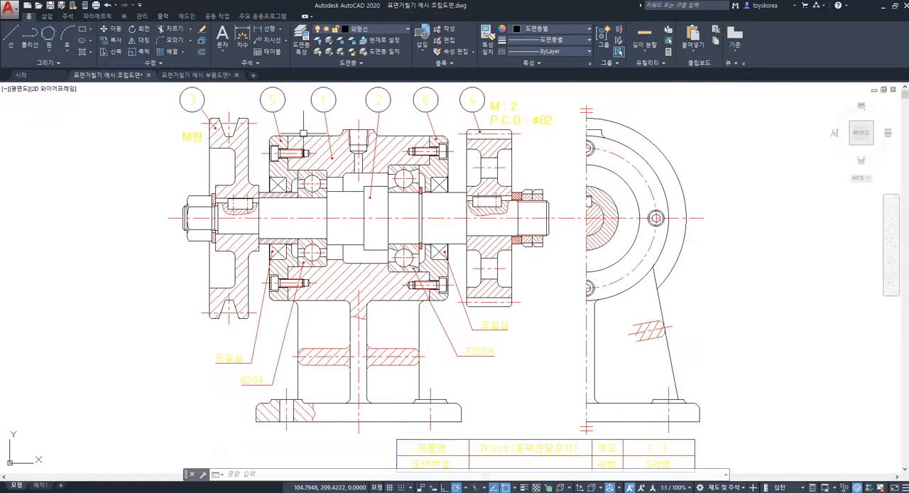
pyautogui.scroll(2, 303, 132)
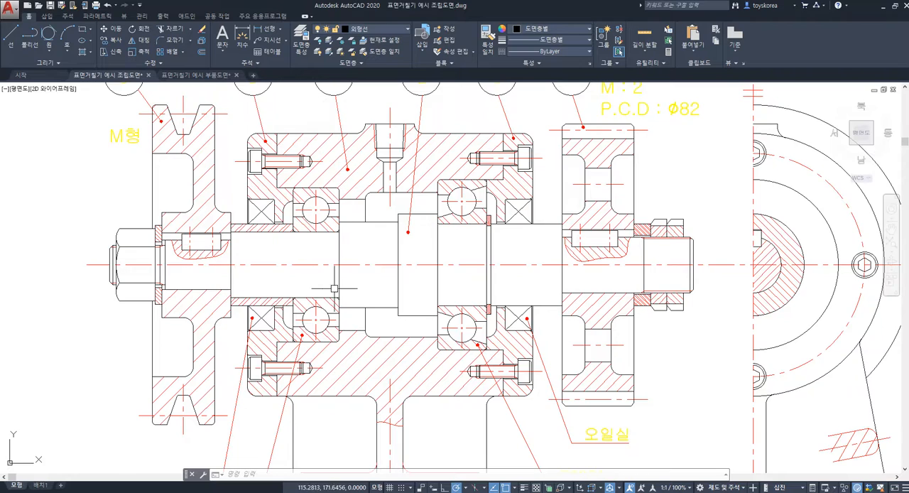
pyautogui.moveTo(333, 291); pyautogui.dragTo(351, 192, button='middle')
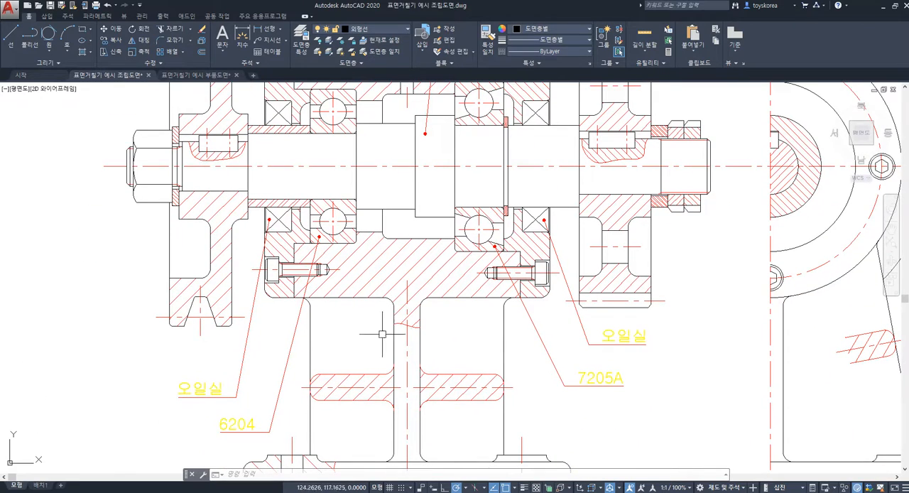
pyautogui.moveTo(372, 326); pyautogui.dragTo(370, 247, button='middle')
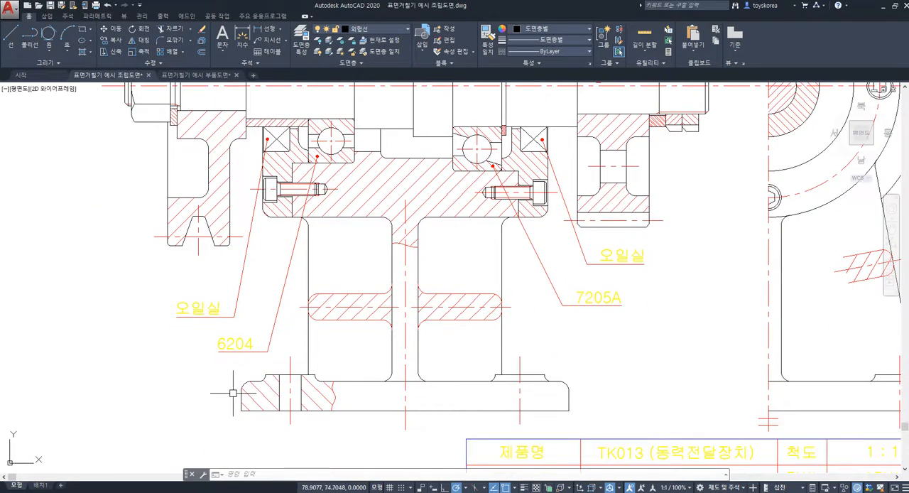
pyautogui.moveTo(334, 289); pyautogui.dragTo(328, 302, button='middle')
# Switch back to the parts drawing and inspect the roughness symbols on the housing's base and bores in the section view.
pyautogui.click(200, 75)
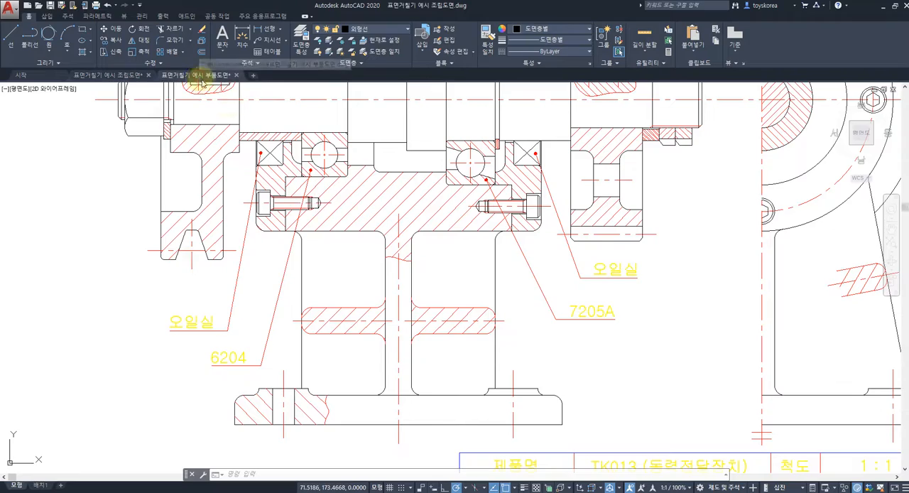
pyautogui.scroll(3, 191, 259)
pyautogui.scroll(3, 191, 259)
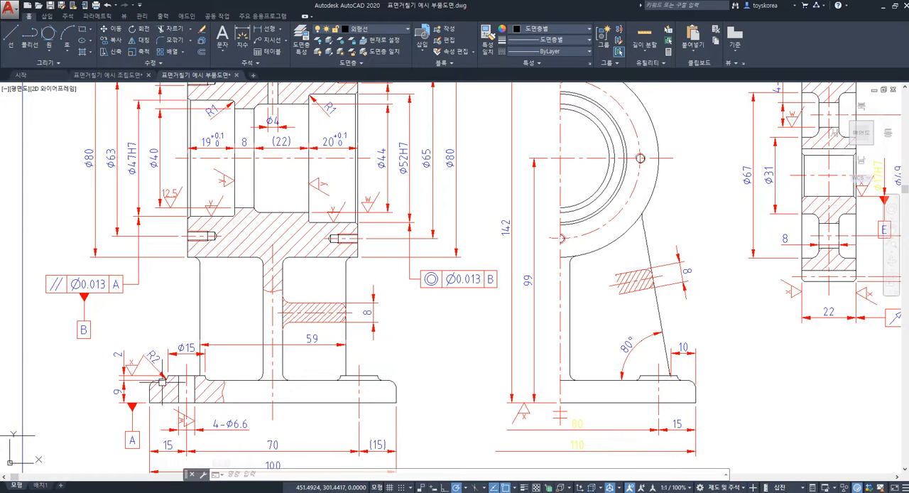
pyautogui.scroll(-3, 252, 305)
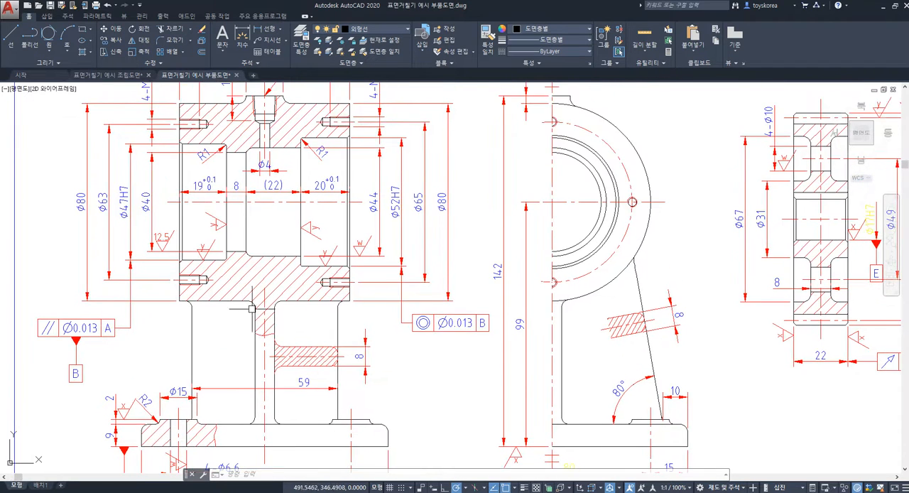
pyautogui.scroll(2, 244, 272)
pyautogui.scroll(1, 238, 305)
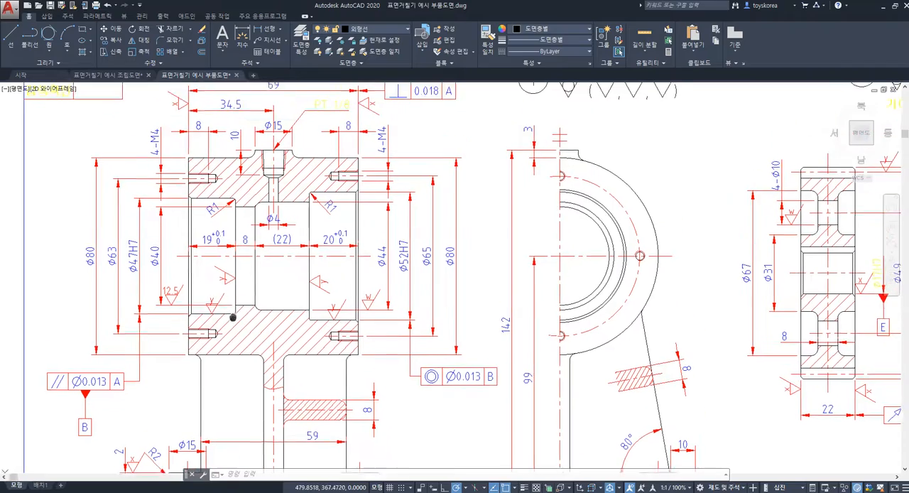
pyautogui.scroll(-3, 248, 316)
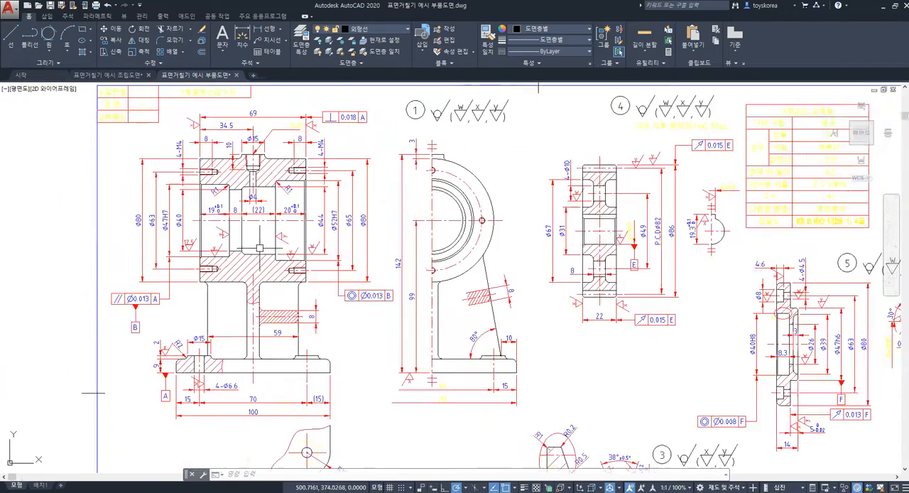
pyautogui.scroll(4, 235, 263)
pyautogui.moveTo(243, 249); pyautogui.dragTo(232, 284, button='middle')
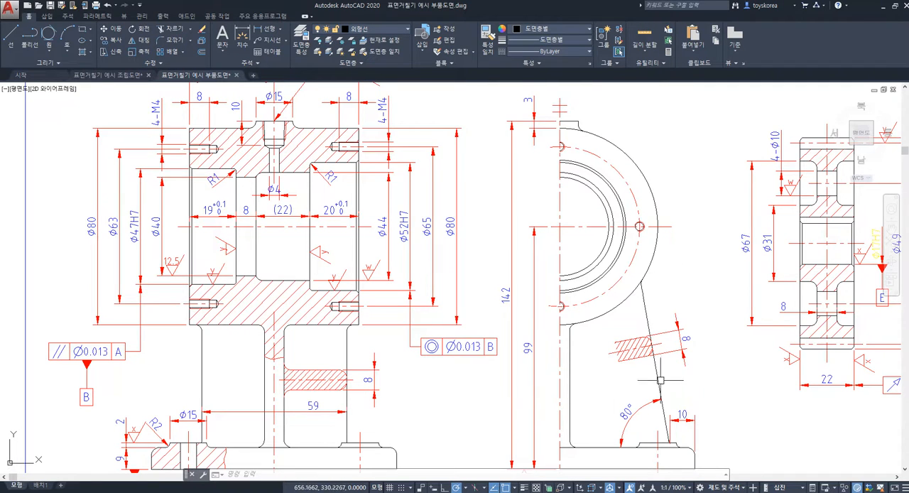
# Examine the housing's column, rib and base in the section and side views for surfaces without individual roughness symbols.
pyautogui.moveTo(560, 447); pyautogui.dragTo(531, 387, button='middle')
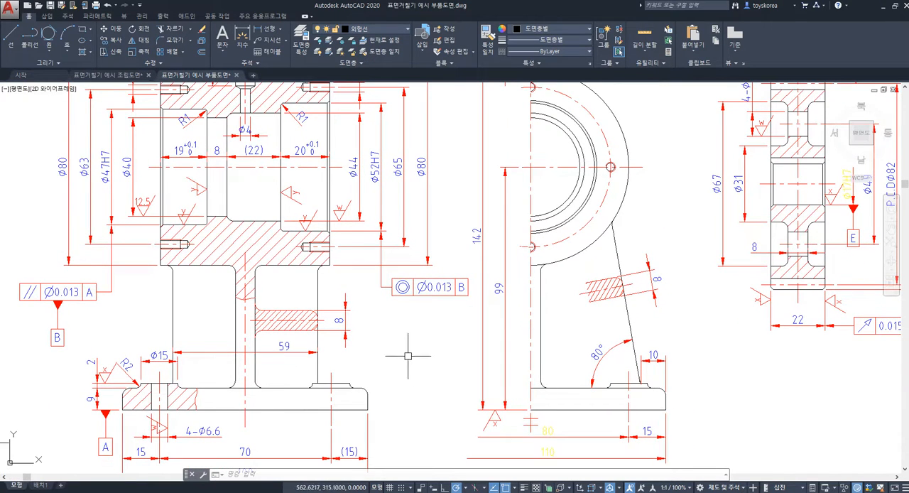
pyautogui.moveTo(412, 360); pyautogui.dragTo(408, 369, button='middle')
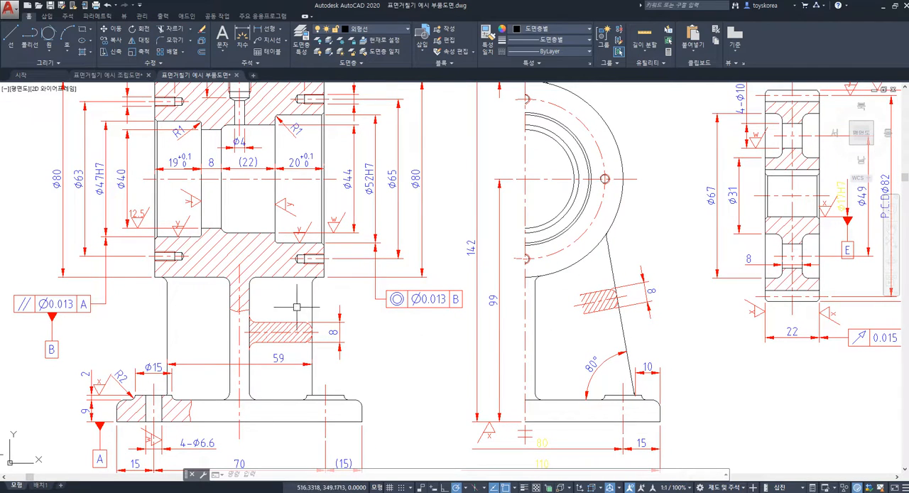
pyautogui.moveTo(263, 353); pyautogui.dragTo(270, 362, button='middle')
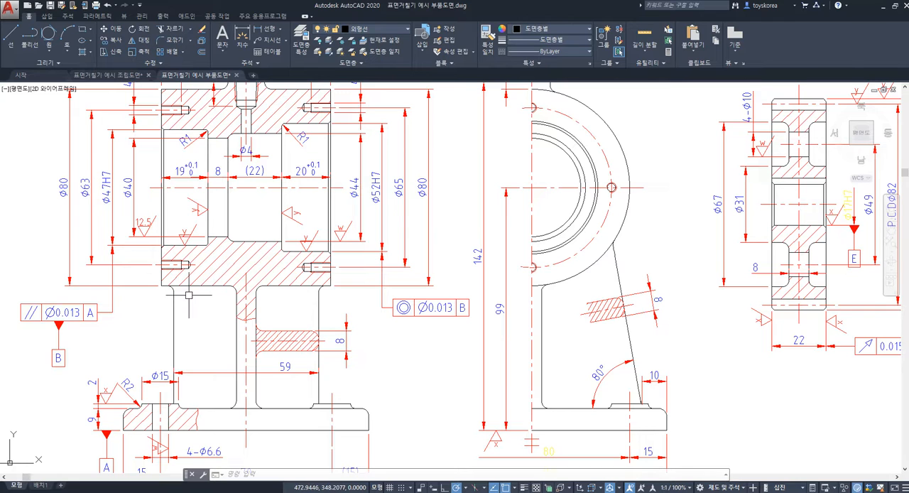
pyautogui.moveTo(178, 297); pyautogui.dragTo(194, 325, button='middle')
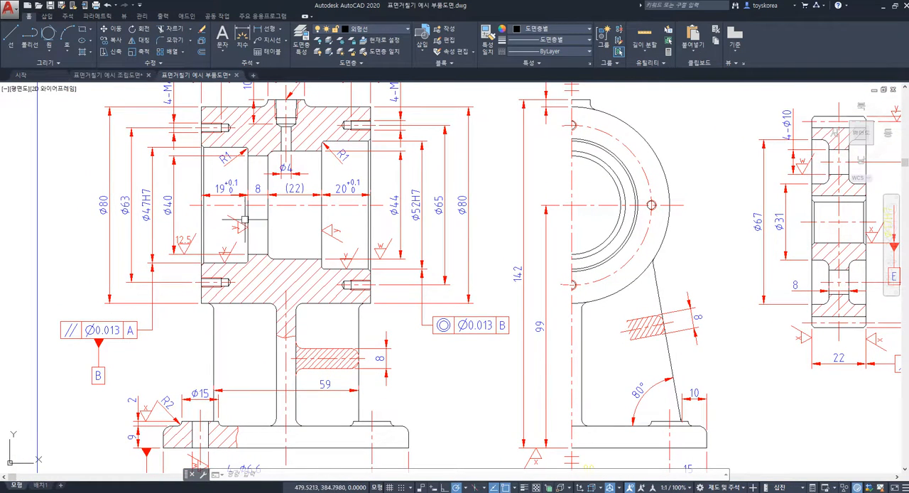
pyautogui.scroll(-2, 202, 193)
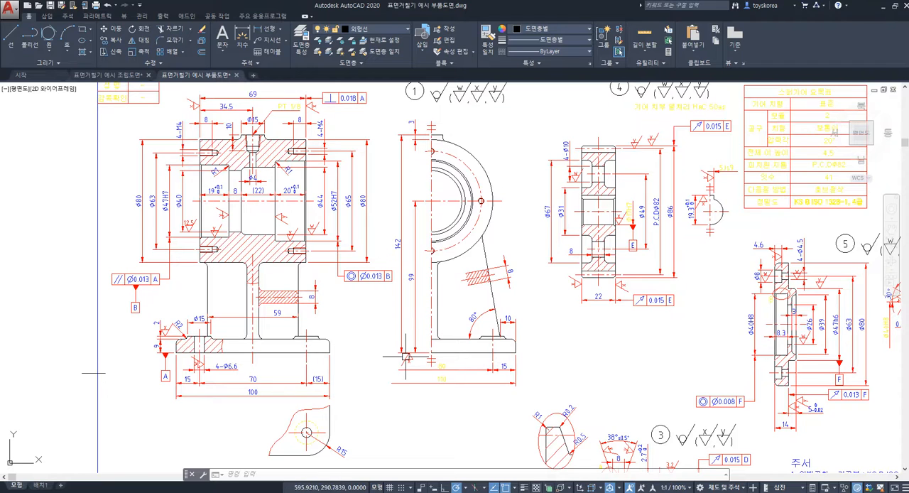
pyautogui.scroll(2, 421, 338)
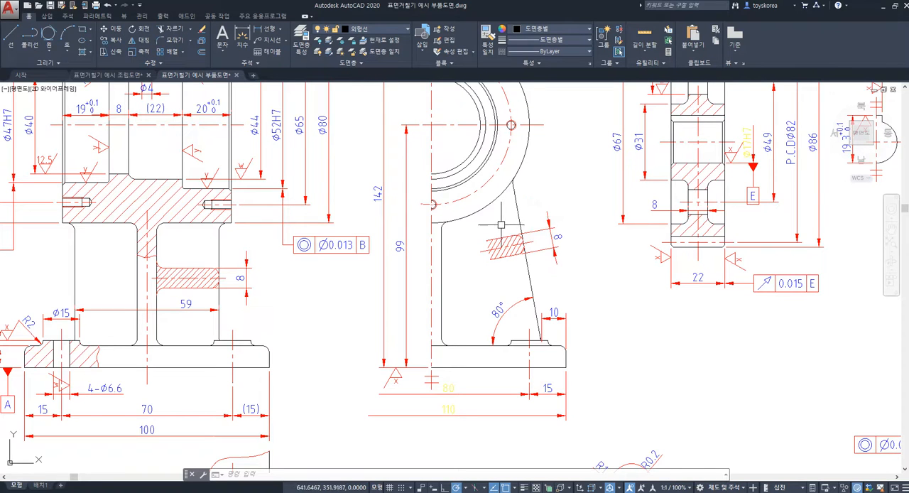
pyautogui.moveTo(463, 244); pyautogui.dragTo(473, 257, button='middle')
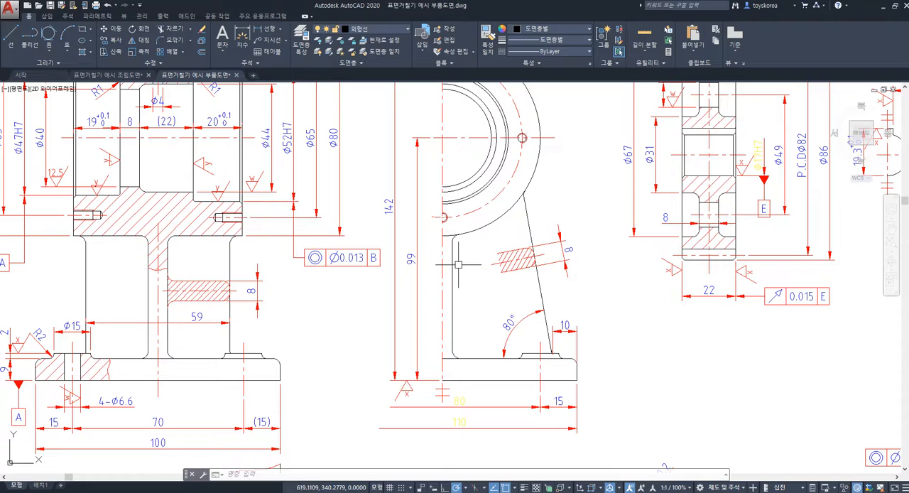
pyautogui.scroll(-2, 374, 254)
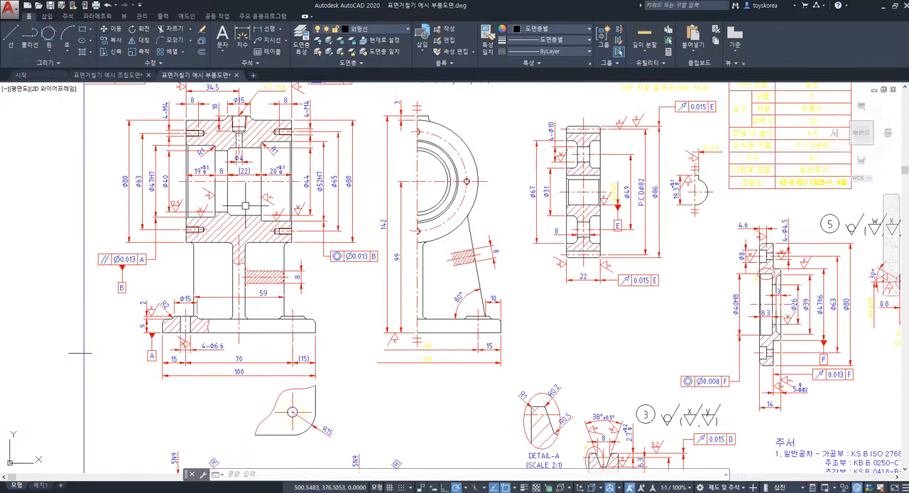
# Inspect the general roughness notation beside the part 1 balloon, focusing on the unmachined-surface symbol before the bracketed w, x and y symbols.
pyautogui.scroll(1, 258, 194)
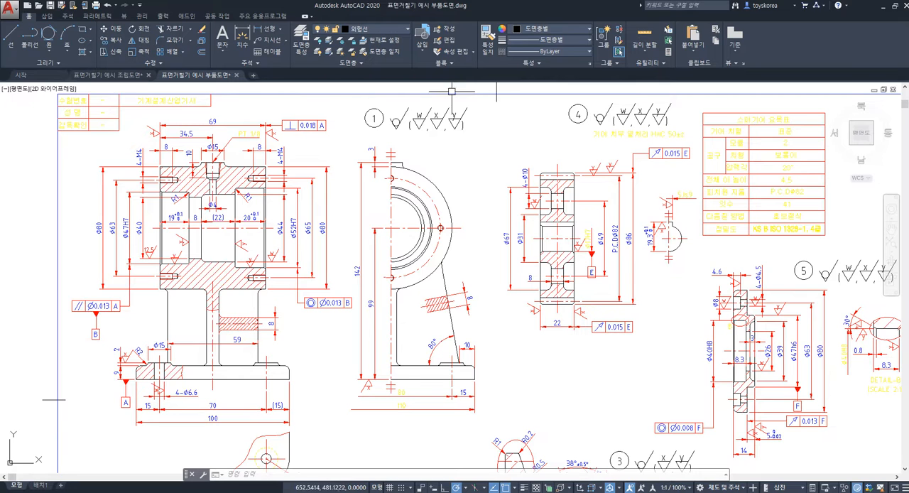
pyautogui.scroll(2, 408, 128)
pyautogui.scroll(2, 404, 140)
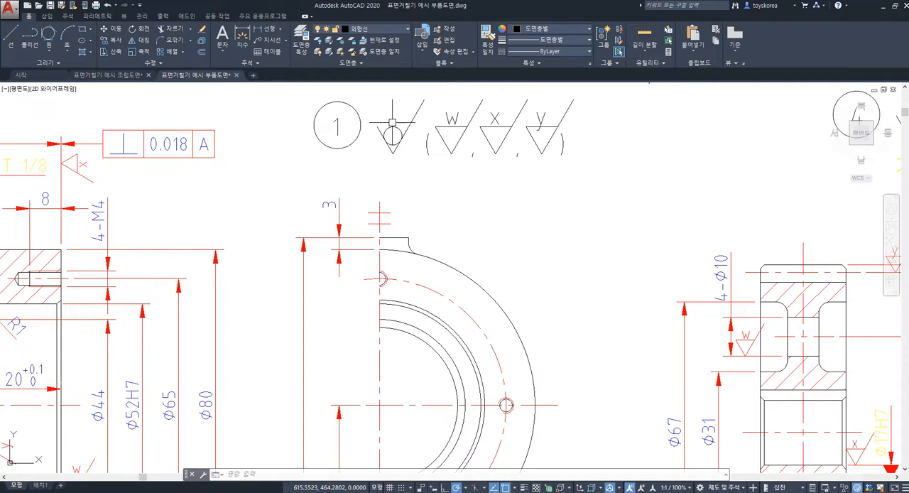
pyautogui.moveTo(392, 127); pyautogui.dragTo(346, 148, button='middle')
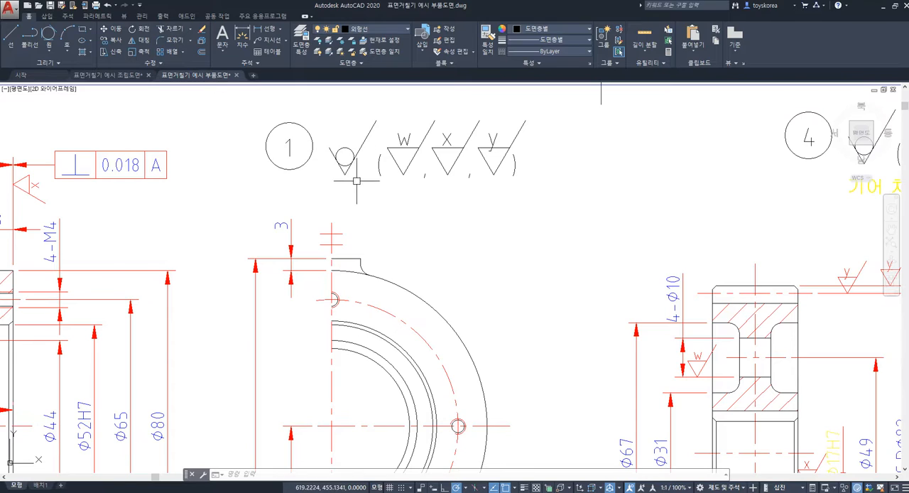
# Relate part 1's general roughness notation to the housing's surfaces in its section and side views.
pyautogui.scroll(-2, 341, 206)
pyautogui.moveTo(317, 279); pyautogui.dragTo(315, 237, button='middle')
pyautogui.moveTo(202, 324); pyautogui.dragTo(290, 246, button='middle')
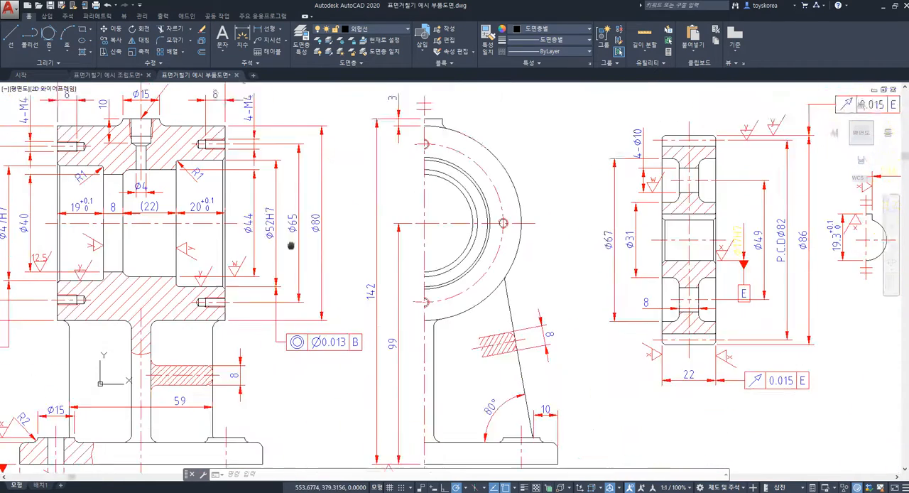
pyautogui.scroll(-1, 290, 246)
pyautogui.scroll(-2, 145, 311)
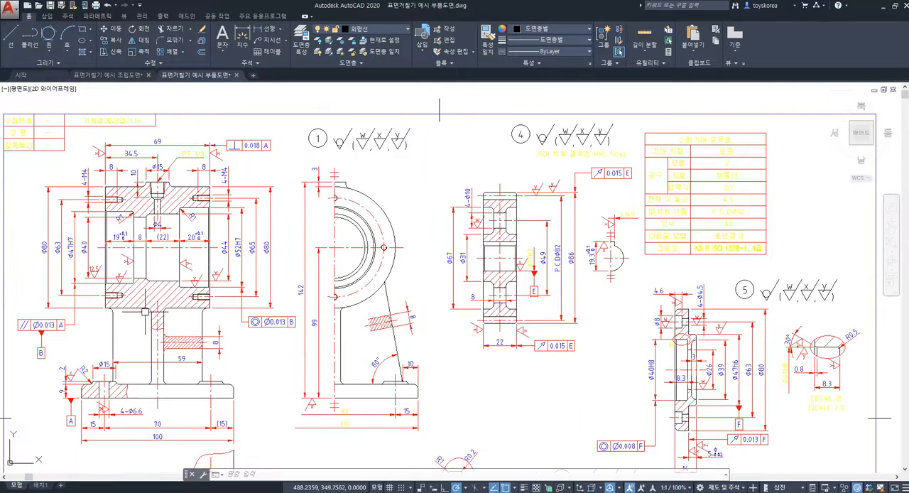
# Relate the bracketed w, x and y symbols in part 1's general roughness notation to the housing's section view.
pyautogui.scroll(2, 144, 312)
pyautogui.scroll(-2, 161, 298)
pyautogui.moveTo(162, 296); pyautogui.dragTo(135, 331, button='middle')
pyautogui.scroll(2, 313, 180)
pyautogui.moveTo(312, 180); pyautogui.dragTo(267, 223, button='middle')
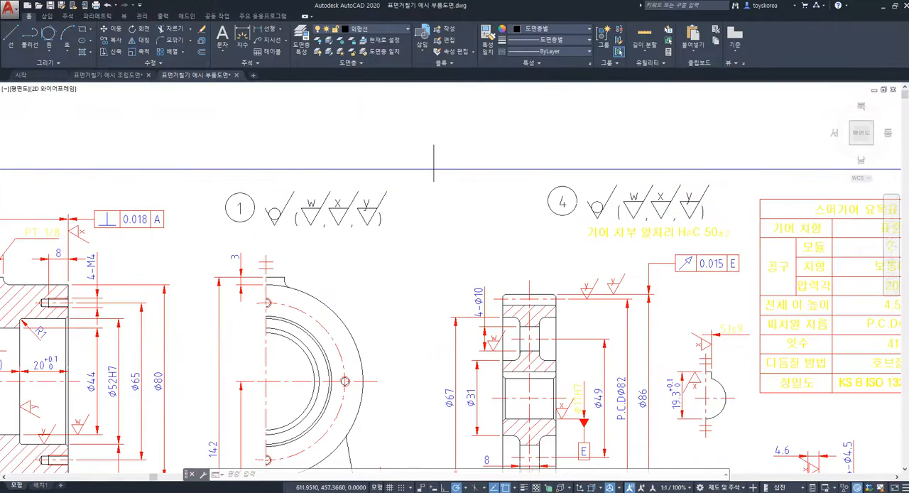
pyautogui.scroll(2, 266, 223)
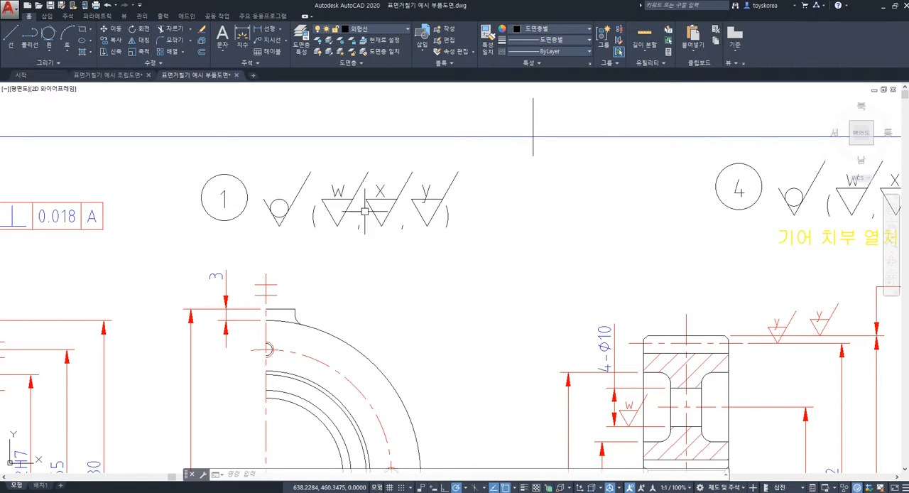
pyautogui.scroll(-3, 365, 212)
pyautogui.scroll(4, 211, 258)
pyautogui.scroll(-3, 278, 260)
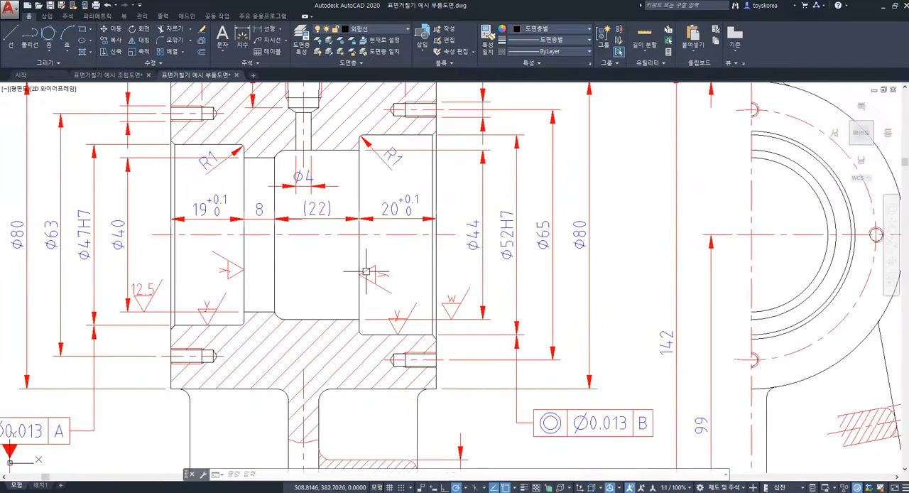
# Highlight the housing's two vertical end faces in the section view to examine which surfaces carry x symbols, then clear the selection.
pyautogui.moveTo(435, 207); pyautogui.dragTo(425, 249, button='middle')
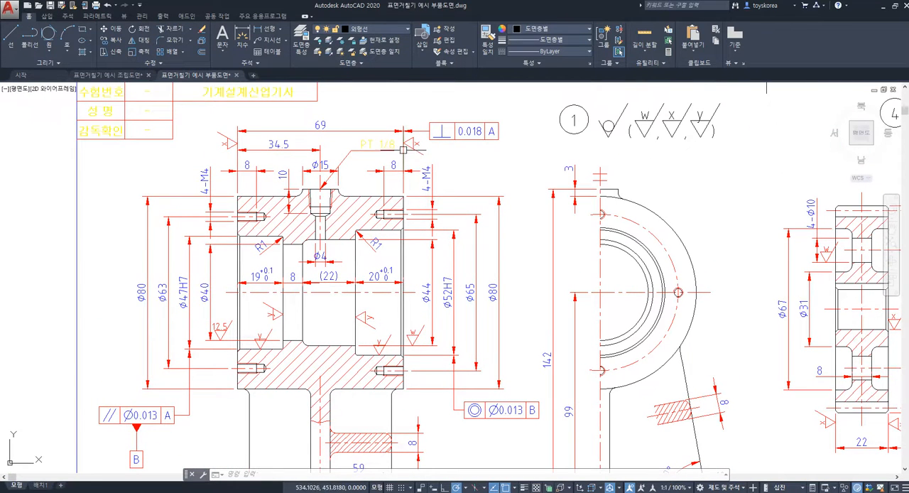
pyautogui.click(404, 252)
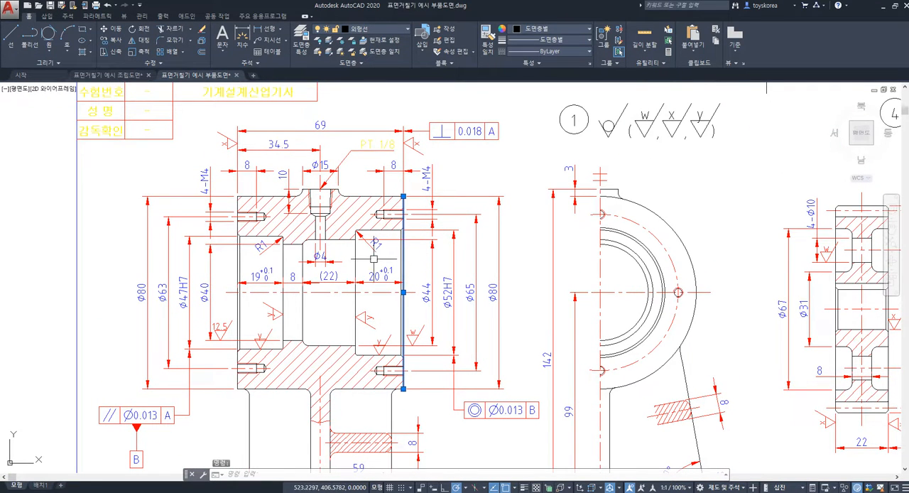
pyautogui.click(237, 250)
pyautogui.scroll(2, 211, 339)
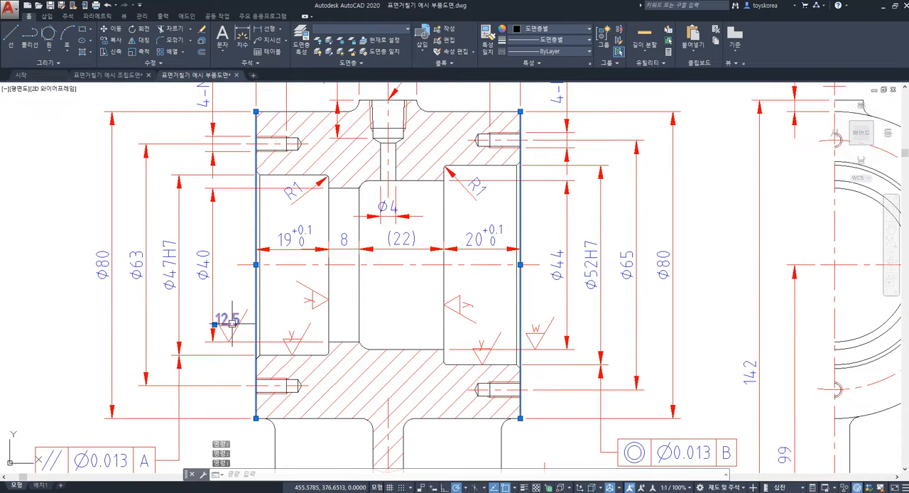
pyautogui.press('Escape')
pyautogui.press('Escape')
# Change the 12.5 roughness value at the housing's Ø40 bore to w.
pyautogui.click(226, 320)
pyautogui.doubleClick(227, 320)
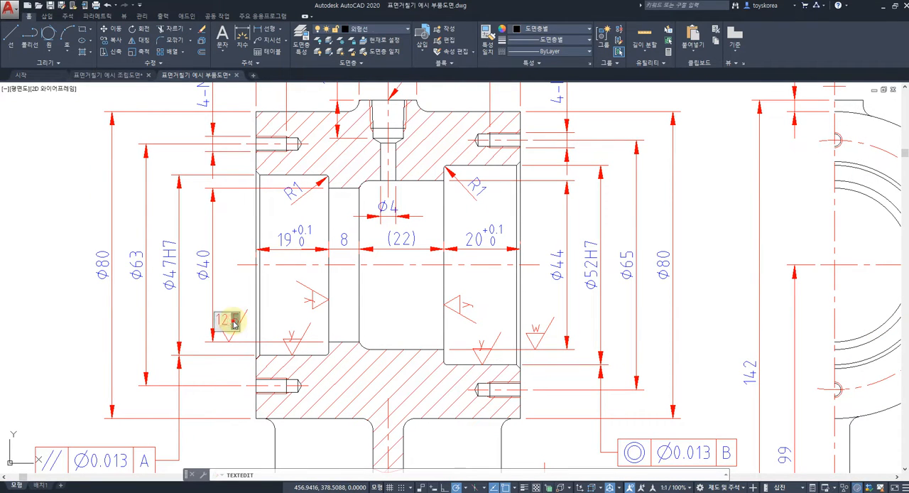
pyautogui.write('w')
pyautogui.click(234, 305)
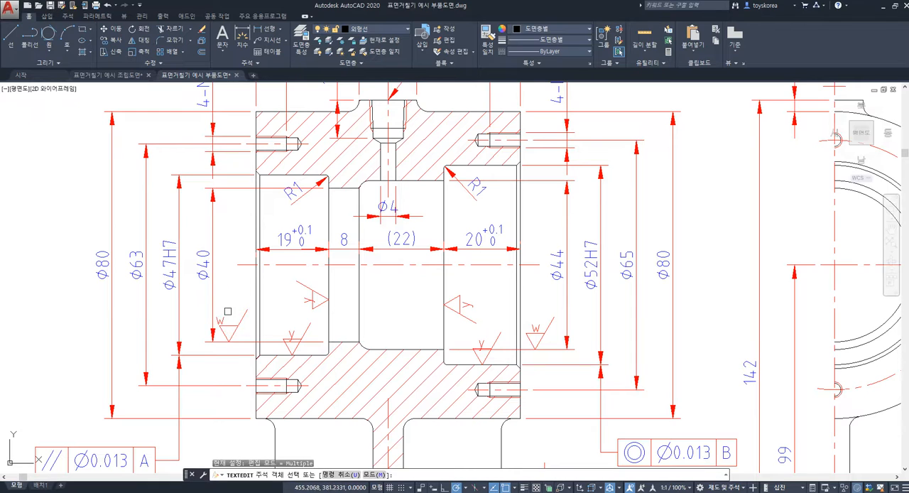
pyautogui.scroll(2, 225, 315)
pyautogui.press('Escape')
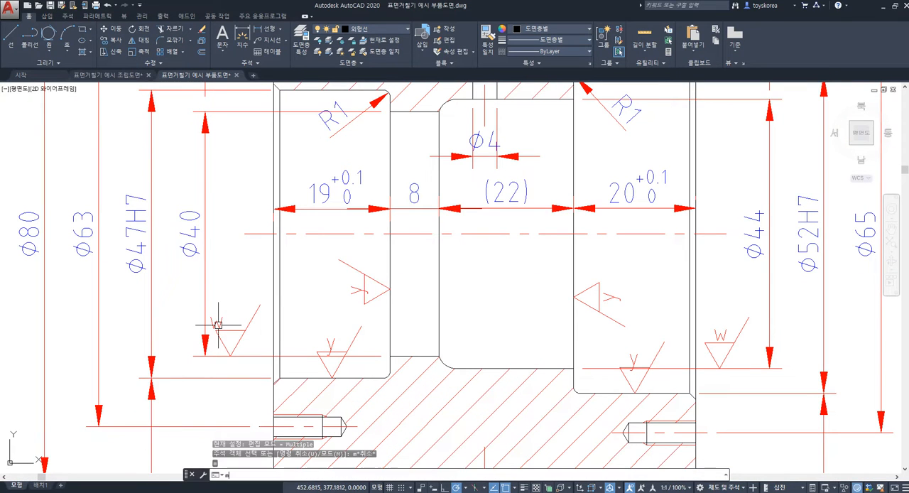
# Move the w letter at the Ø40 bore so it sits centred above its roughness triangle.
pyautogui.write('m')
pyautogui.press('Return')
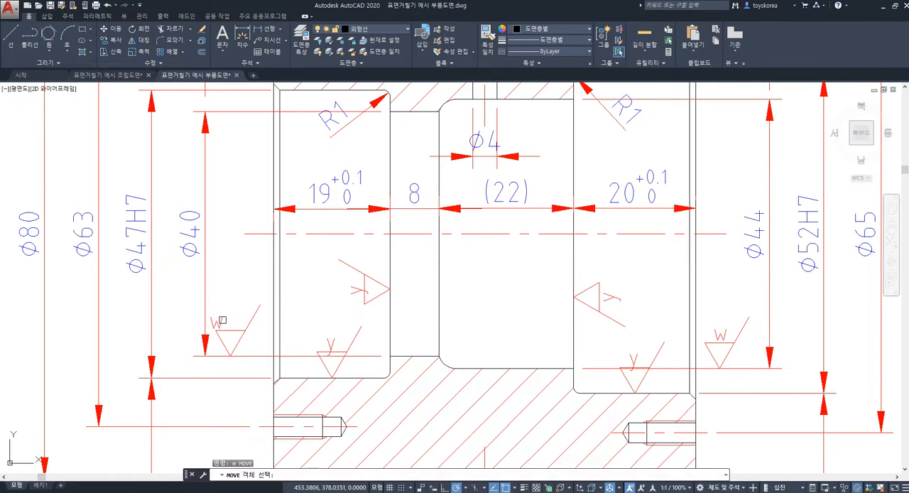
pyautogui.click(218, 323)
pyautogui.press('Return')
pyautogui.click(228, 291)
pyautogui.click(238, 291)
pyautogui.press('Escape')
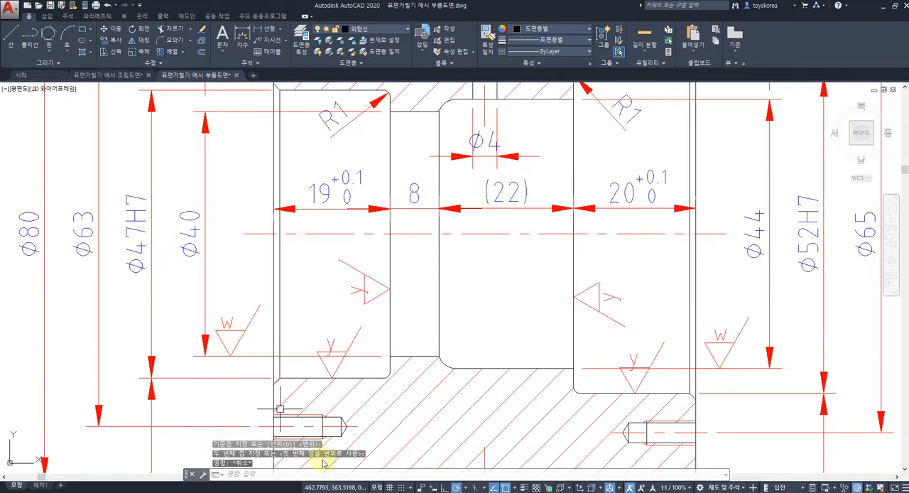
pyautogui.press('Escape')
pyautogui.press('Escape')
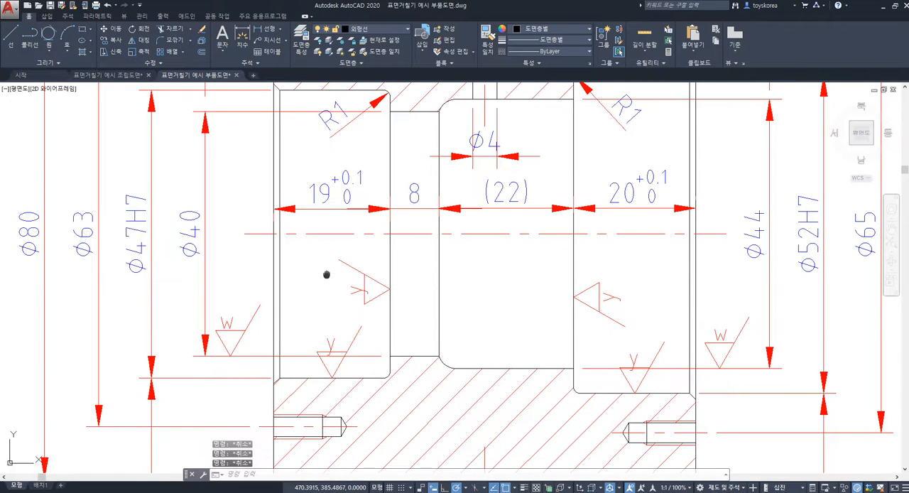
# Return to the surface roughness reference table and read the unmachined-surface and w rows.
pyautogui.moveTo(329, 278); pyautogui.dragTo(313, 290, button='middle')
pyautogui.scroll(-3, 313, 290)
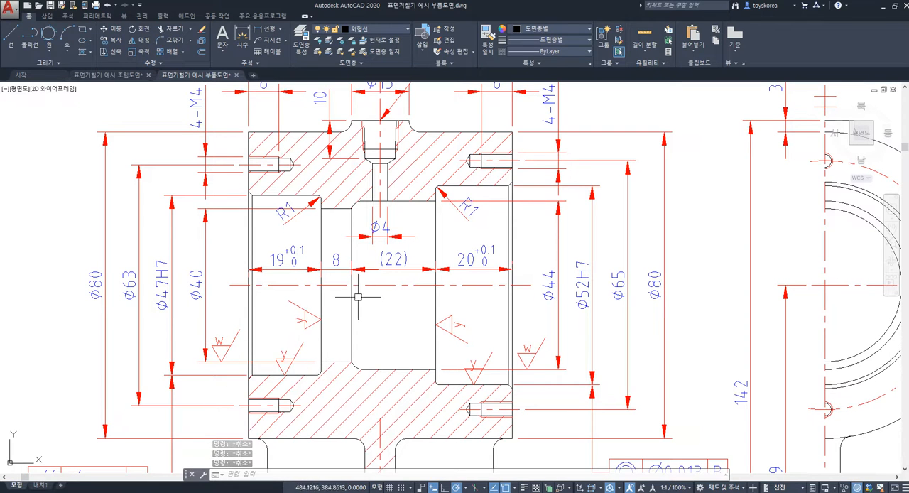
pyautogui.moveTo(361, 294)
pyautogui.mouseDown(button='middle')
pyautogui.moveTo(340, 307)
pyautogui.moveTo(328, 299)
pyautogui.mouseUp(button='middle')
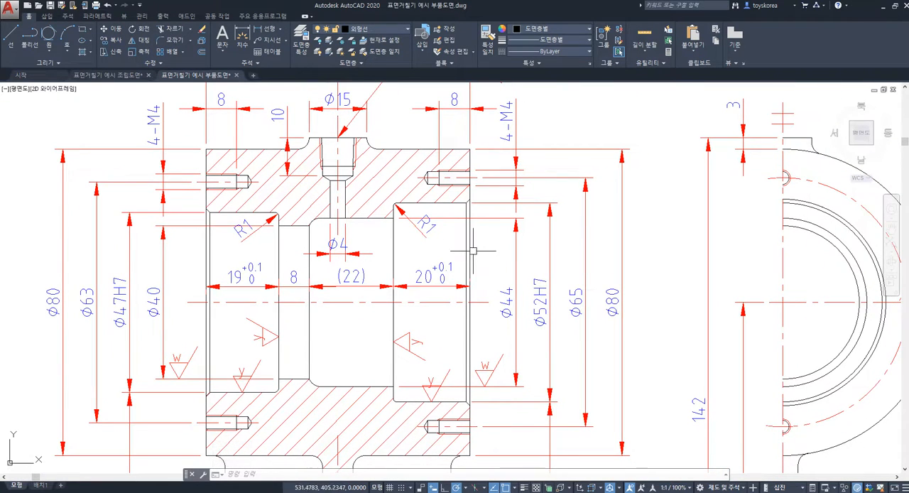
pyautogui.scroll(-4, 475, 247)
pyautogui.moveTo(600, 272); pyautogui.dragTo(213, 272, button='middle')
pyautogui.moveTo(374, 270); pyautogui.dragTo(213, 268, button='middle')
pyautogui.moveTo(547, 272)
pyautogui.mouseDown(button='middle')
pyautogui.moveTo(345, 272)
pyautogui.moveTo(247, 286)
pyautogui.mouseUp(button='middle')
pyautogui.scroll(2, 572, 240)
pyautogui.moveTo(581, 227); pyautogui.dragTo(525, 229, button='middle')
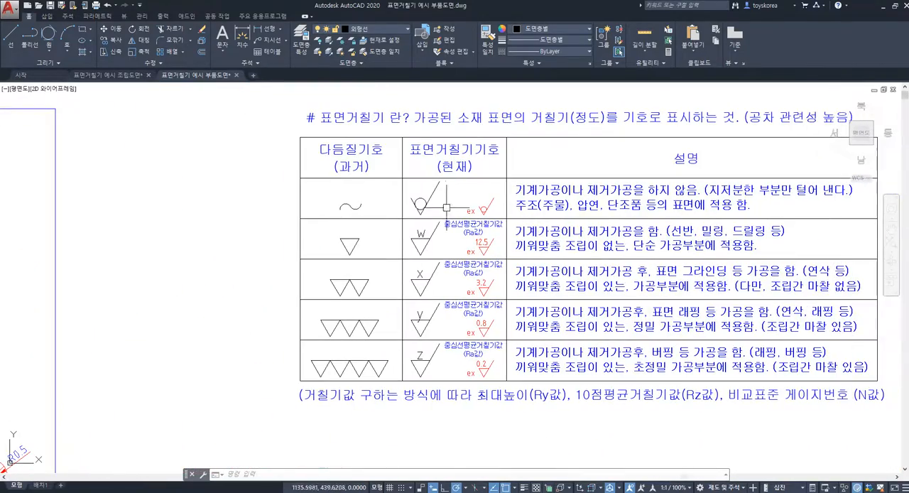
pyautogui.moveTo(422, 230); pyautogui.dragTo(294, 239, button='middle')
pyautogui.scroll(2, 418, 234)
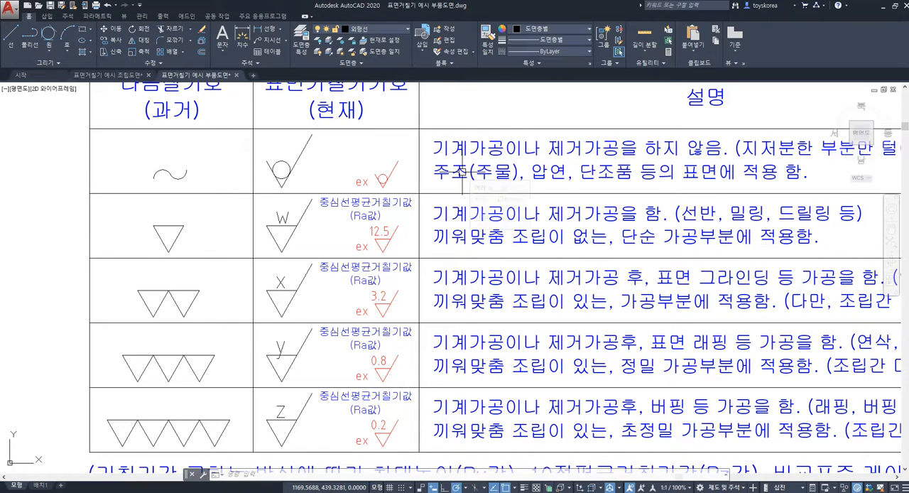
# Highlight the w row's description and examine its machining methods and application beside the w symbol.
pyautogui.click(461, 211)
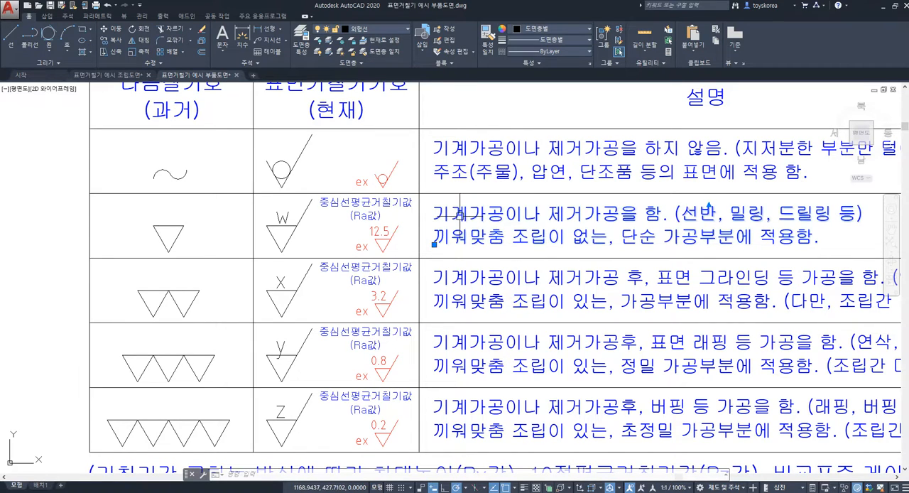
pyautogui.press('Escape')
pyautogui.press('Escape')
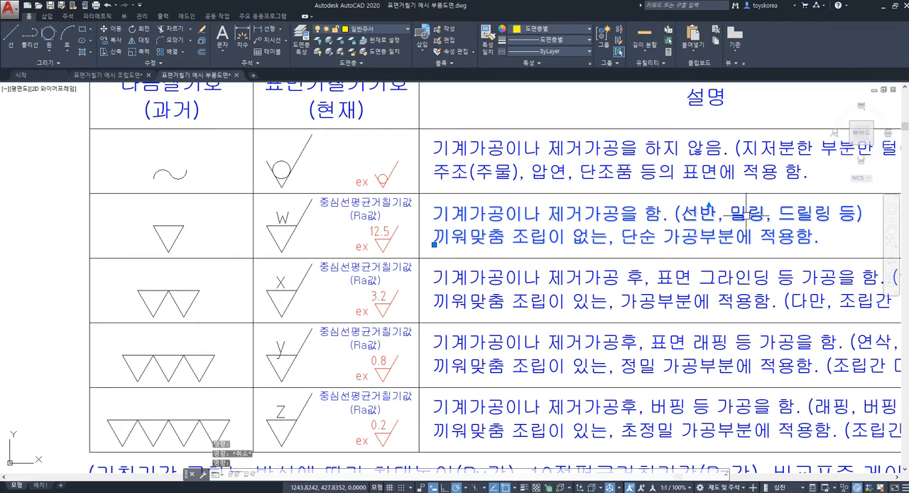
pyautogui.press('Escape')
pyautogui.press('Escape')
pyautogui.moveTo(611, 256); pyautogui.dragTo(601, 256, button='middle')
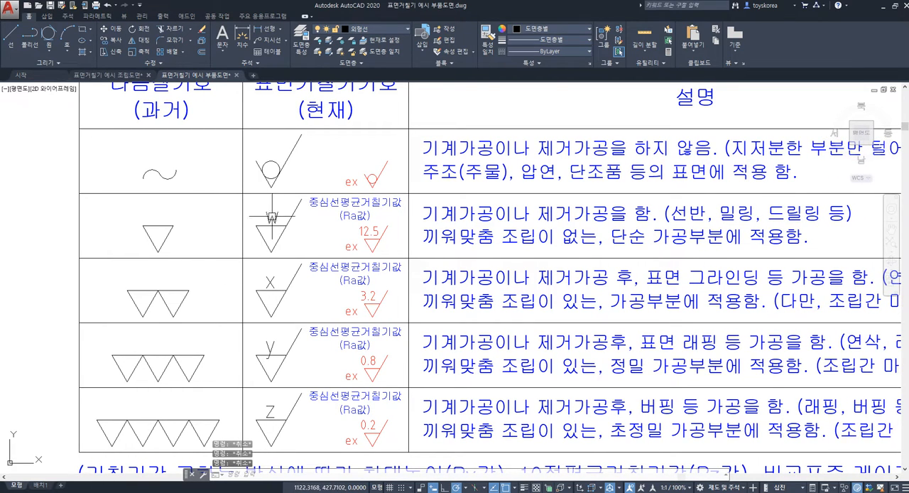
pyautogui.moveTo(482, 238); pyautogui.dragTo(447, 239, button='middle')
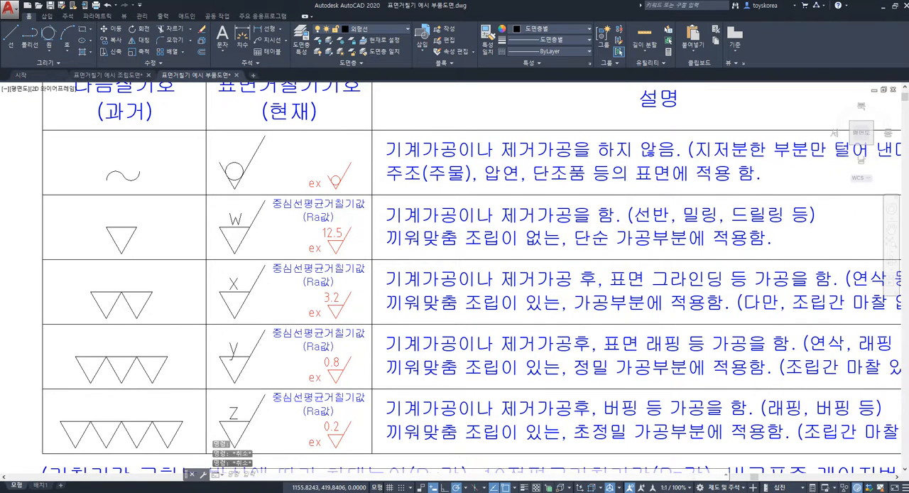
# Highlight the upper and lower edges of the housing's Ø40 and Ø44 bores in the section view, then clear the selection.
pyautogui.scroll(-4, 309, 251)
pyautogui.scroll(-2, 283, 237)
pyautogui.moveTo(231, 267); pyautogui.dragTo(737, 211, button='middle')
pyautogui.scroll(4, 177, 194)
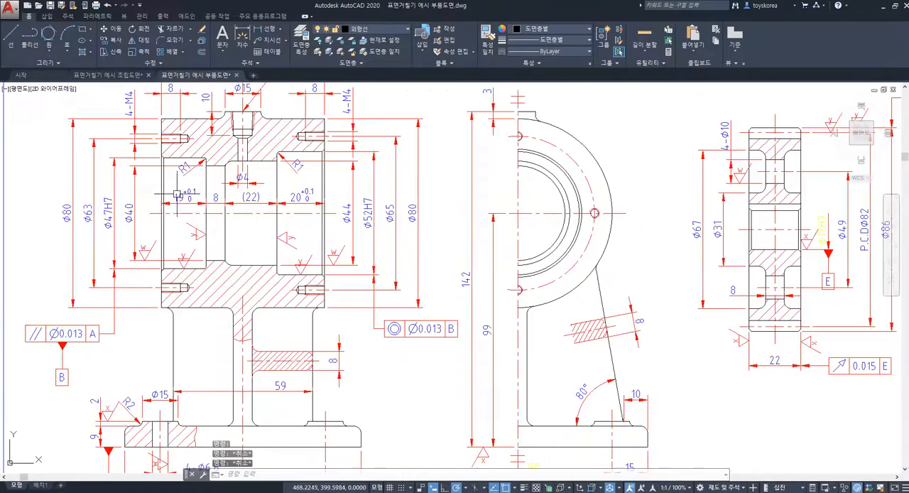
pyautogui.scroll(2, 163, 205)
pyautogui.click(250, 332)
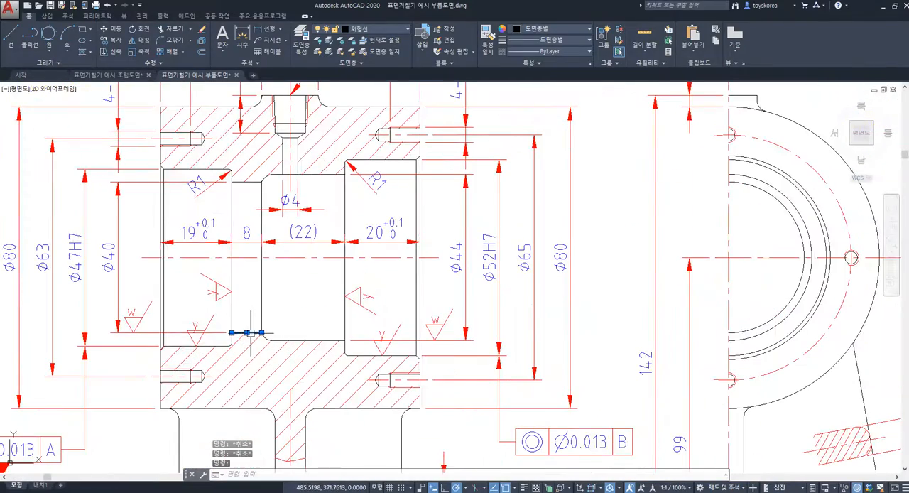
pyautogui.click(296, 340)
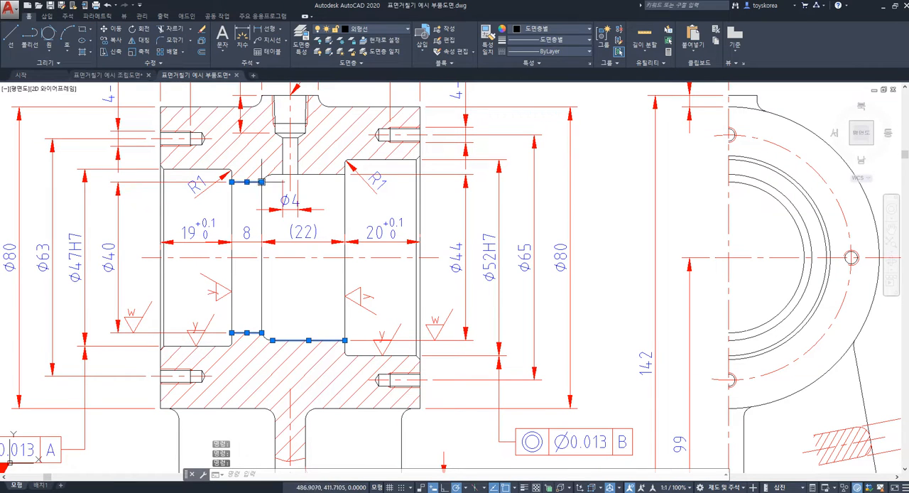
pyautogui.click(308, 173)
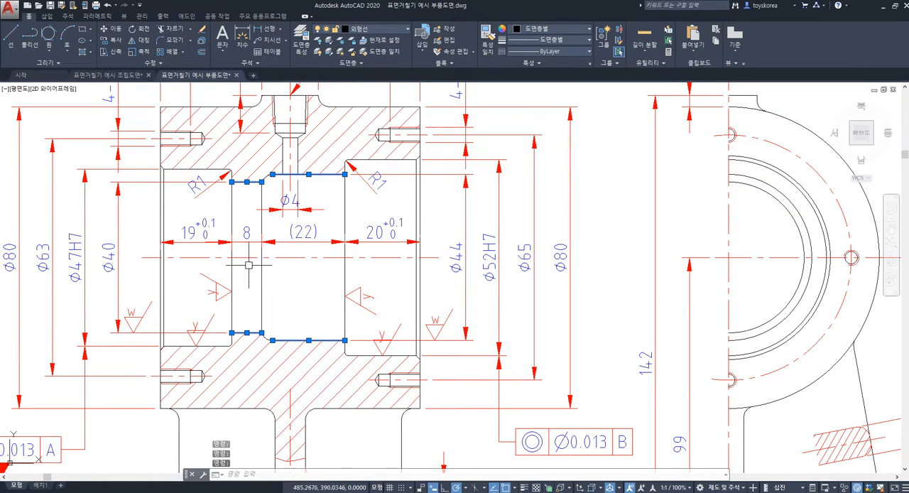
pyautogui.press('Escape')
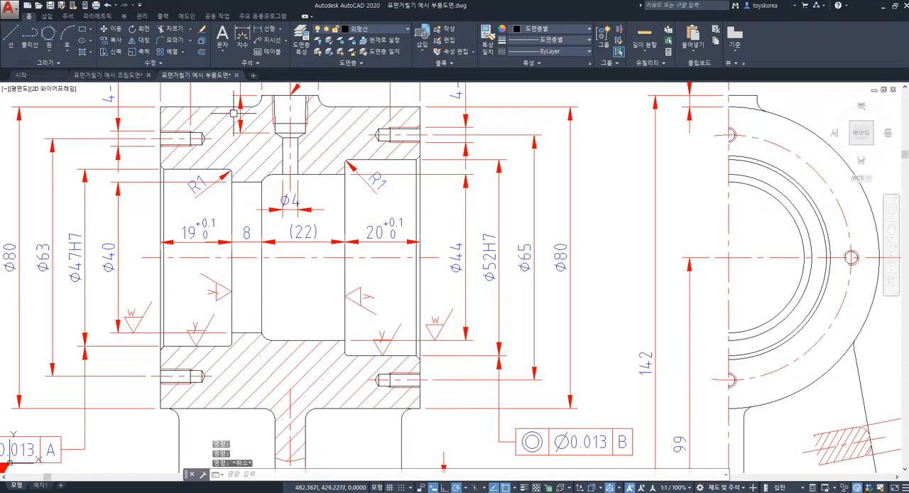
# Switch to the assembly drawing and examine the housing's inner bore surfaces between the two bearings for contact with other parts.
pyautogui.click(119, 75)
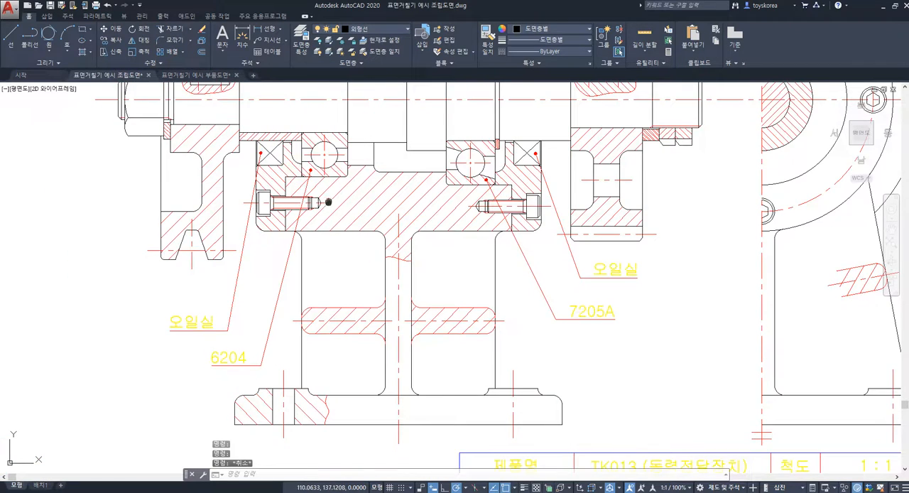
pyautogui.moveTo(328, 202); pyautogui.dragTo(286, 381, button='middle')
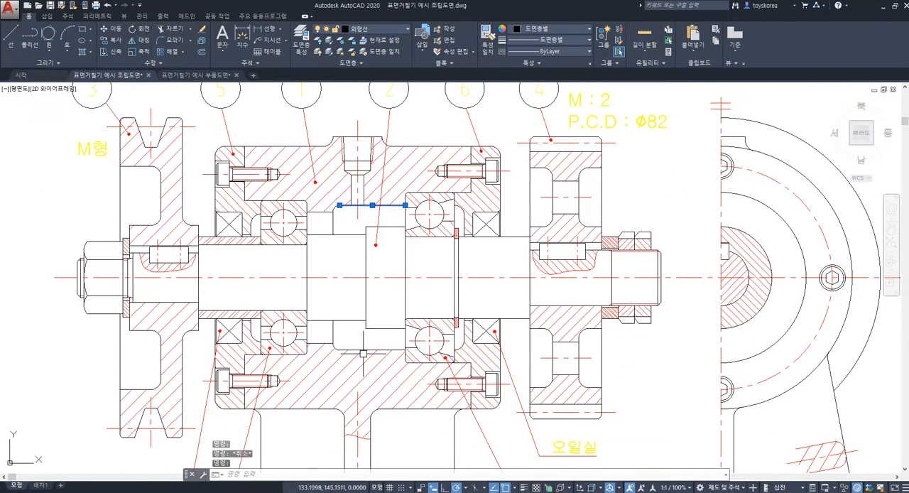
pyautogui.press('Escape')
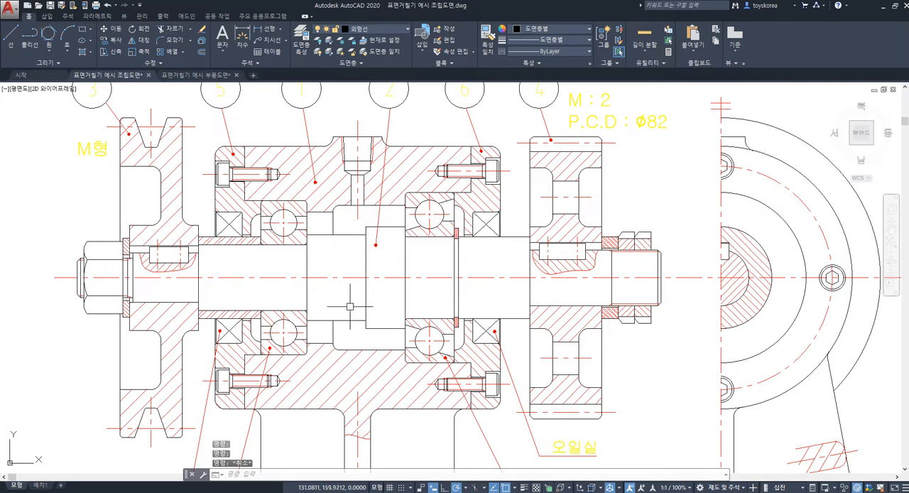
pyautogui.scroll(2, 319, 242)
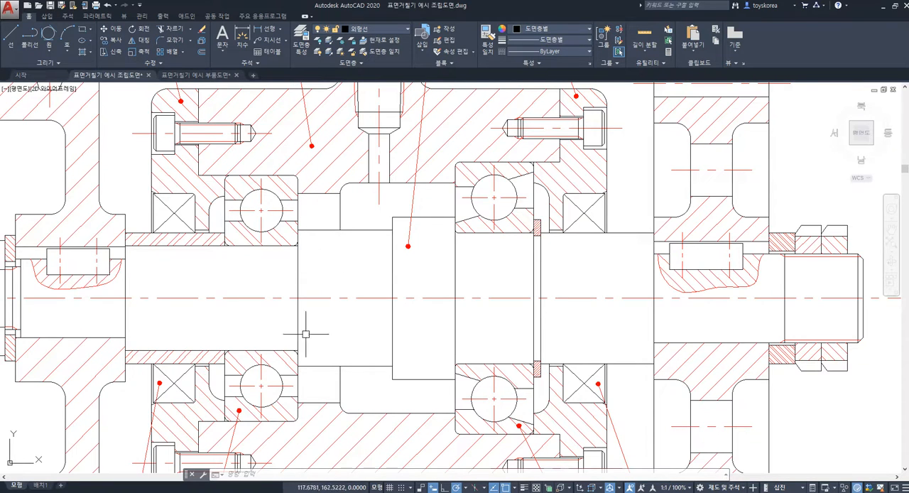
# Switch back to the parts drawing and inspect the w roughness symbols on the housing's Ø40 and Ø44 bores.
pyautogui.click(194, 75)
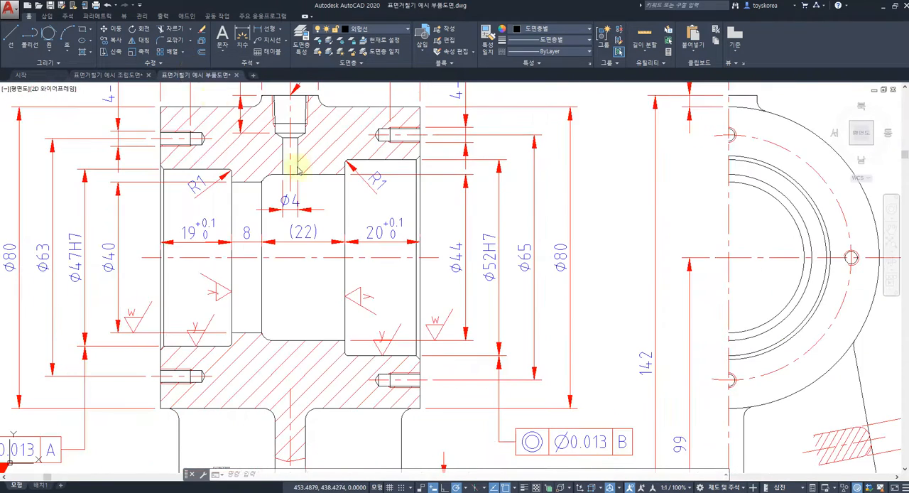
pyautogui.press('Escape')
pyautogui.press('Escape')
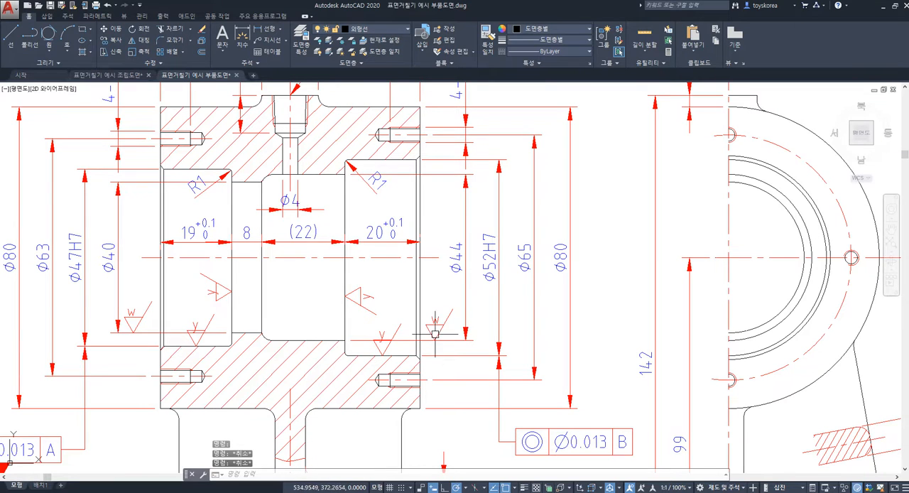
pyautogui.press('Escape')
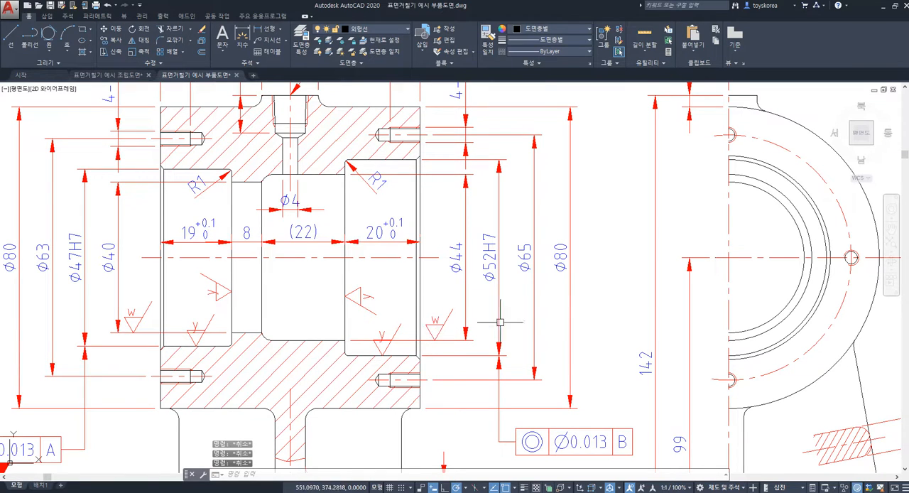
# Go back to the roughness reference table and examine the w symbol's row.
pyautogui.moveTo(500, 322); pyautogui.dragTo(281, 320, button='middle')
pyautogui.scroll(-2, 586, 262)
pyautogui.moveTo(586, 261)
pyautogui.mouseDown(button='middle')
pyautogui.moveTo(502, 276)
pyautogui.moveTo(171, 257)
pyautogui.mouseUp(button='middle')
pyautogui.moveTo(502, 263); pyautogui.dragTo(162, 214, button='middle')
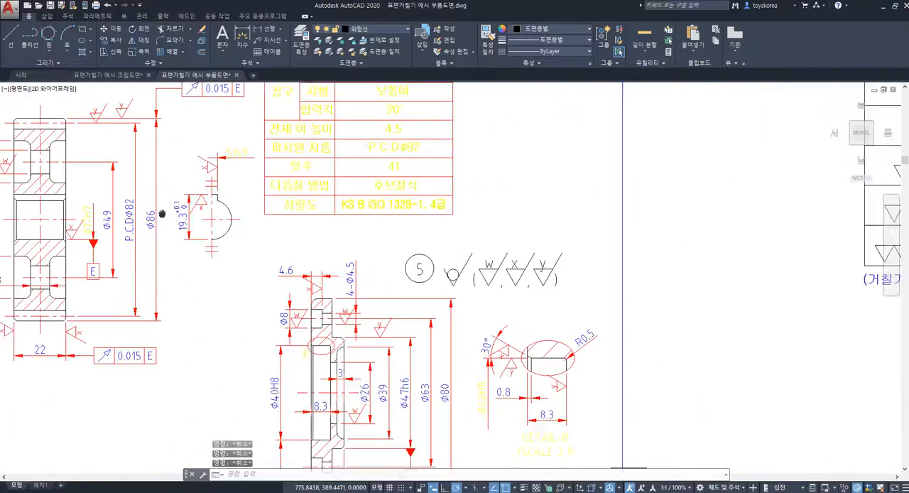
pyautogui.moveTo(663, 214); pyautogui.dragTo(353, 254, button='middle')
pyautogui.moveTo(703, 235)
pyautogui.mouseDown(button='middle')
pyautogui.moveTo(468, 294)
pyautogui.moveTo(432, 315)
pyautogui.mouseUp(button='middle')
pyautogui.moveTo(446, 284); pyautogui.dragTo(403, 277, button='middle')
pyautogui.scroll(-2, 415, 278)
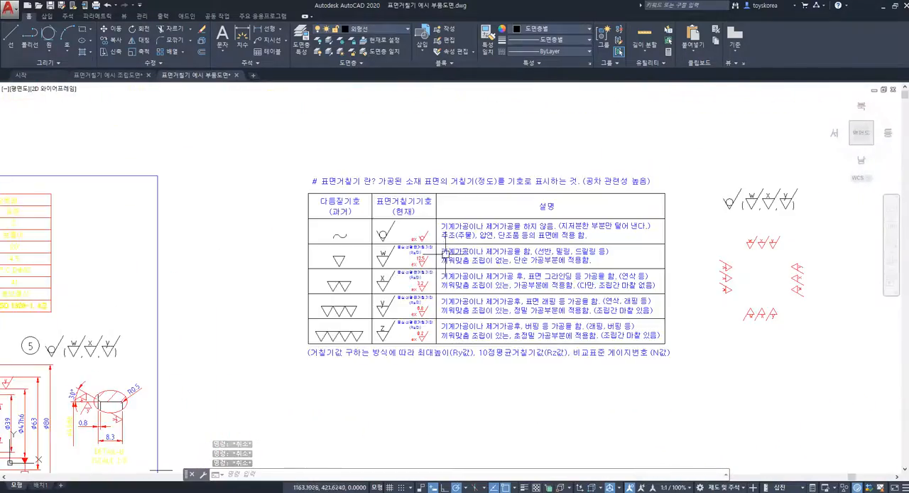
pyautogui.scroll(5, 446, 254)
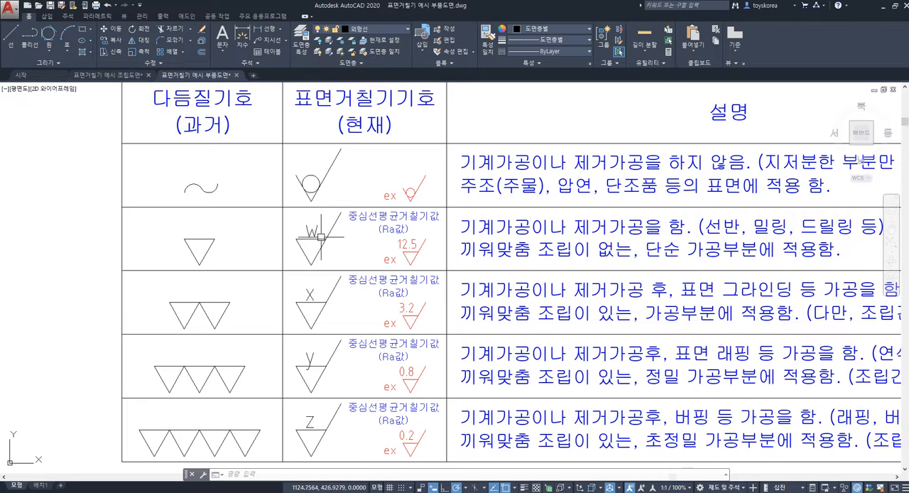
# Clear the selection and examine the 12.5 Ra example in the w row of the reference table.
pyautogui.press('Escape')
pyautogui.press('Escape')
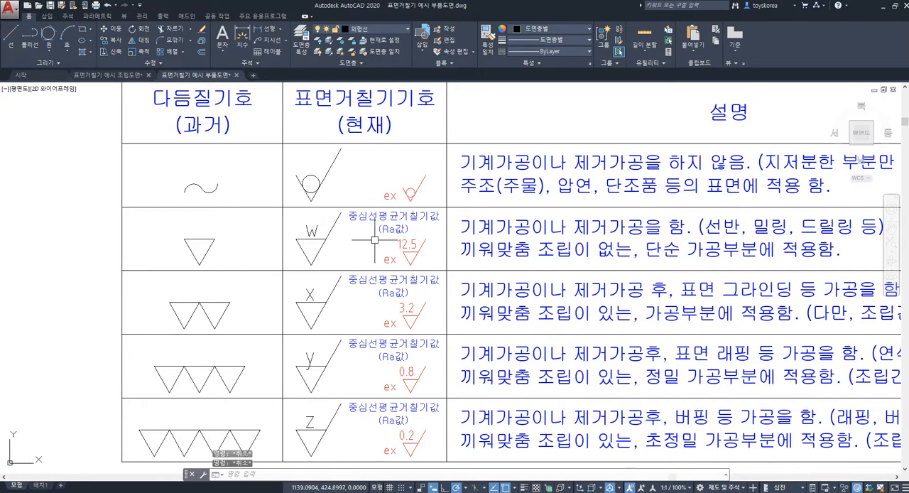
pyautogui.scroll(2, 416, 249)
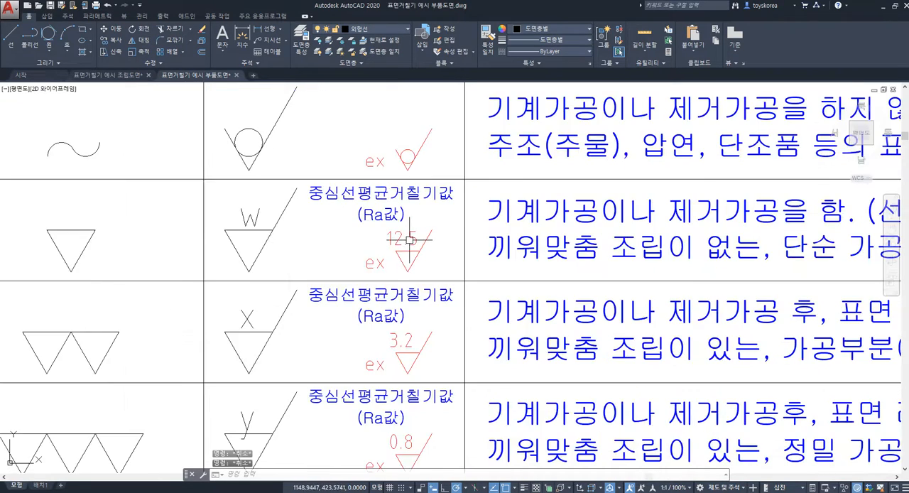
# Go to the parts drawing's general notes and examine the symbol equivalences under surface roughness note 5.
pyautogui.scroll(-5, 419, 246)
pyautogui.moveTo(106, 373); pyautogui.dragTo(400, 249, button='middle')
pyautogui.moveTo(285, 451); pyautogui.dragTo(539, 220, button='middle')
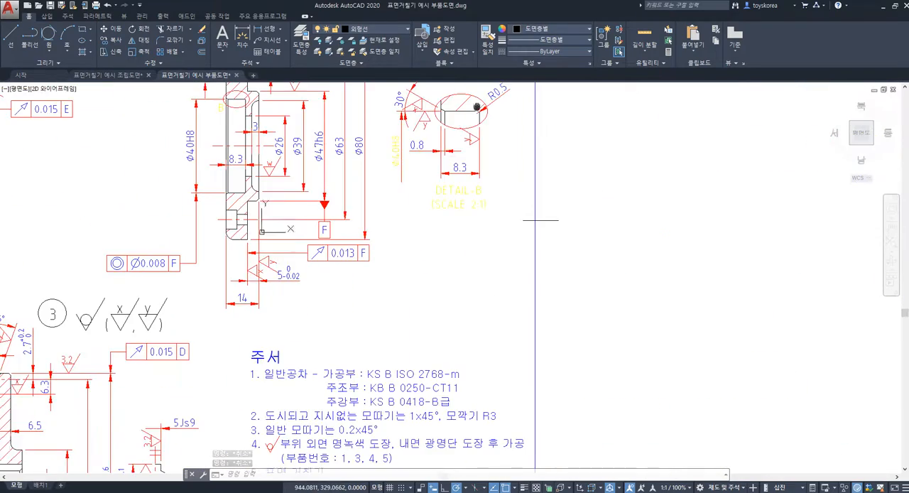
pyautogui.moveTo(347, 307); pyautogui.dragTo(388, 182, button='middle')
pyautogui.scroll(2, 375, 310)
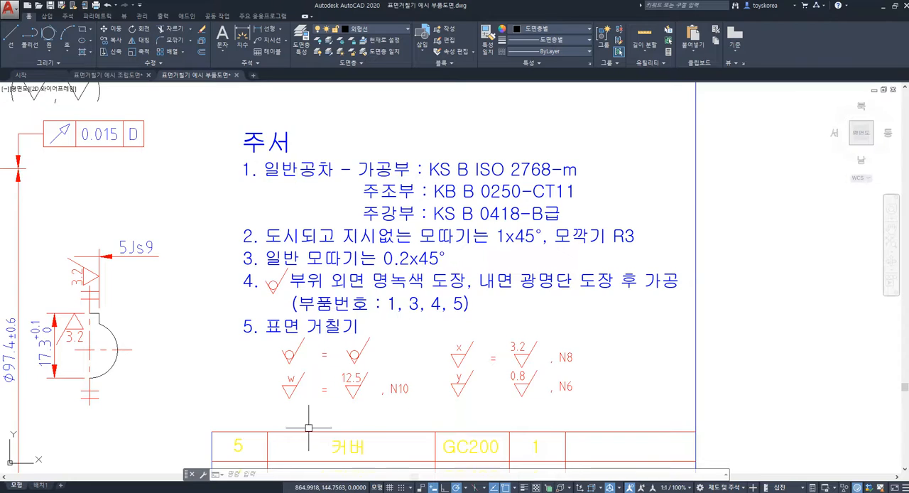
pyautogui.moveTo(306, 428); pyautogui.dragTo(322, 391, button='middle')
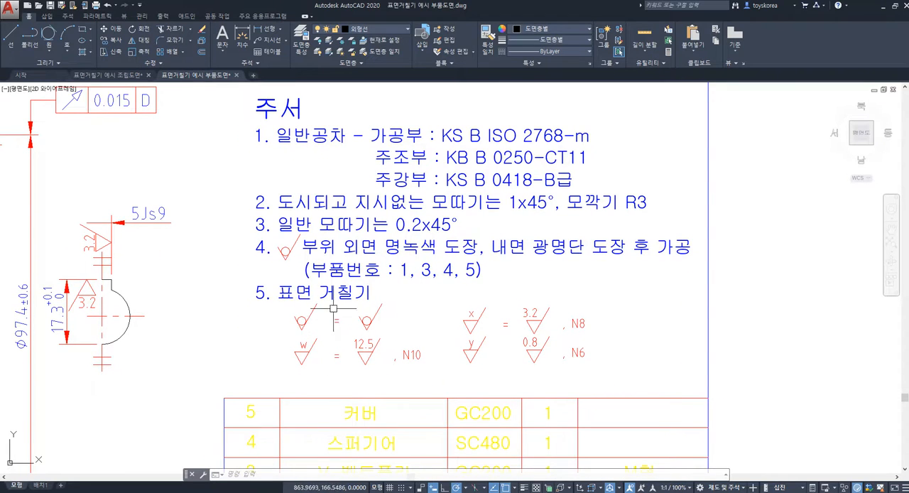
pyautogui.scroll(3, 301, 367)
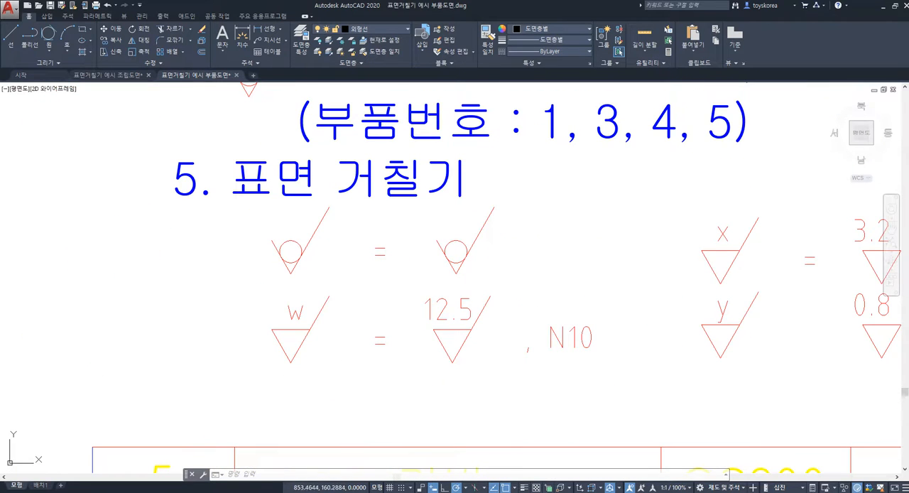
# Frame the w and 12.5 symbol pair in note 5 to point out their equivalence, then cancel the selection.
pyautogui.click(231, 290)
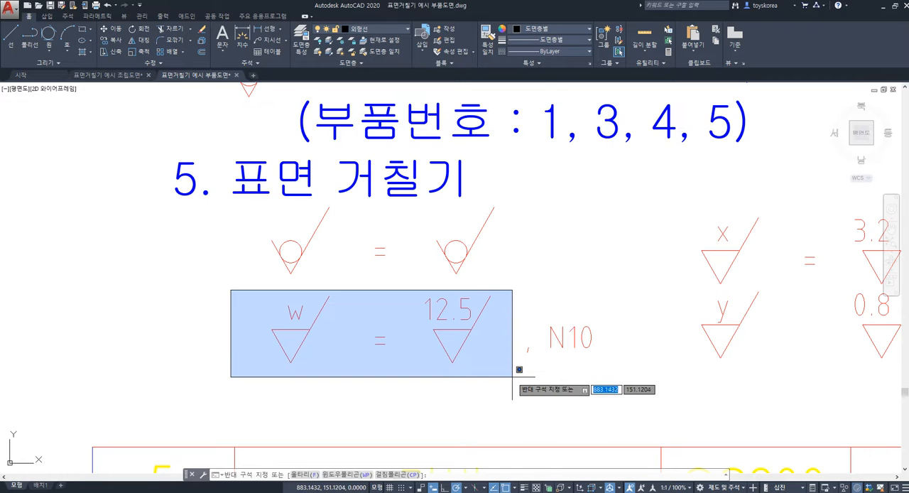
pyautogui.press('Escape')
pyautogui.press('Escape')
pyautogui.press('Escape')
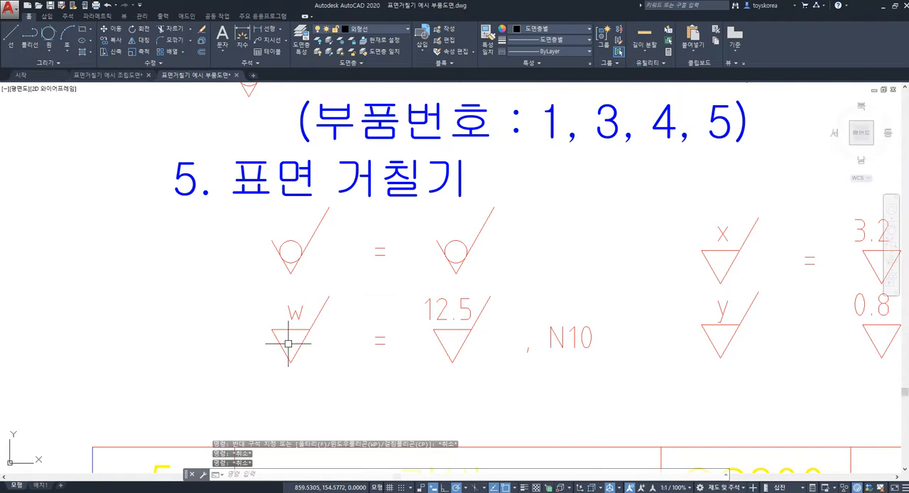
pyautogui.scroll(-3, 288, 343)
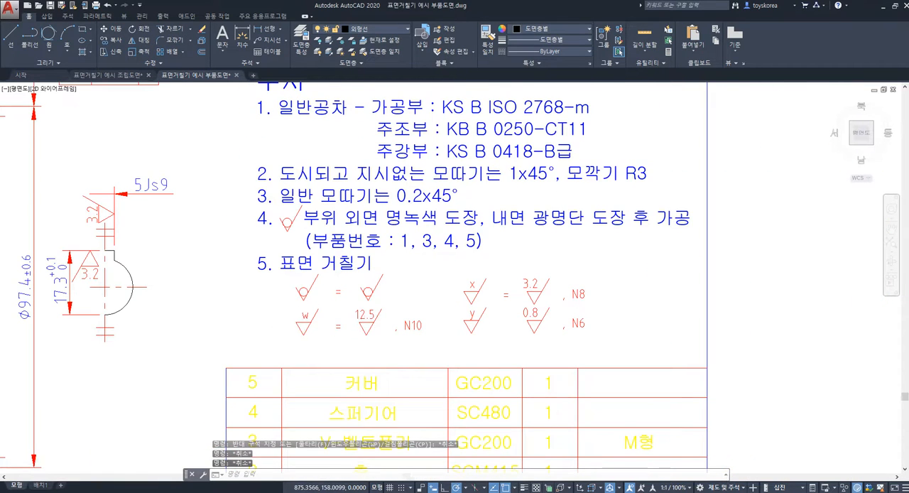
pyautogui.scroll(4, 368, 321)
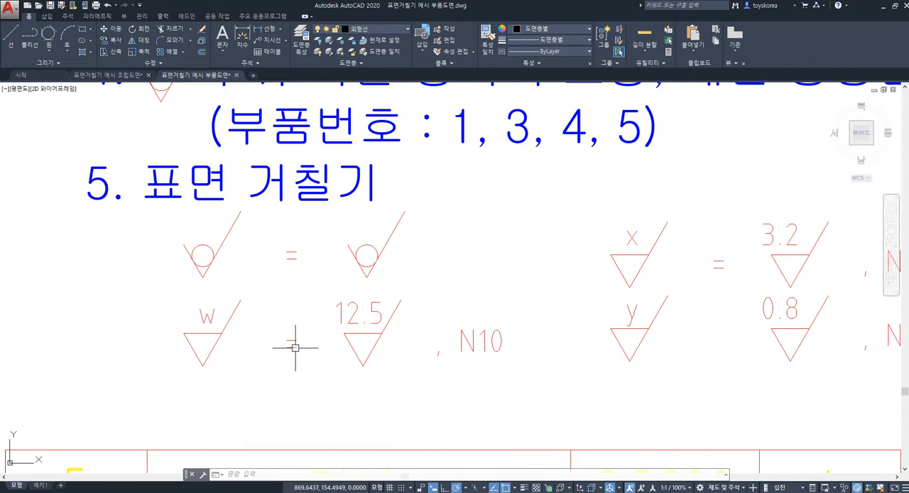
# Highlight the w roughness symbol in note 5, then clear the selection.
pyautogui.press('Escape')
pyautogui.press('Escape')
pyautogui.moveTo(229, 360); pyautogui.dragTo(254, 345, button='middle')
pyautogui.click(256, 353)
pyautogui.click(205, 293)
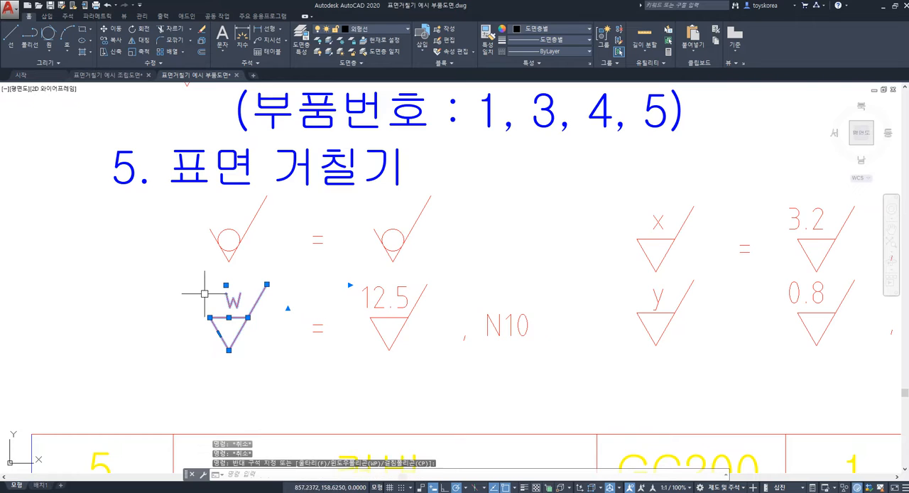
pyautogui.press('Escape')
# Highlight the 12.5 roughness symbol and its value text in note 5, then clear the selection.
pyautogui.click(408, 366)
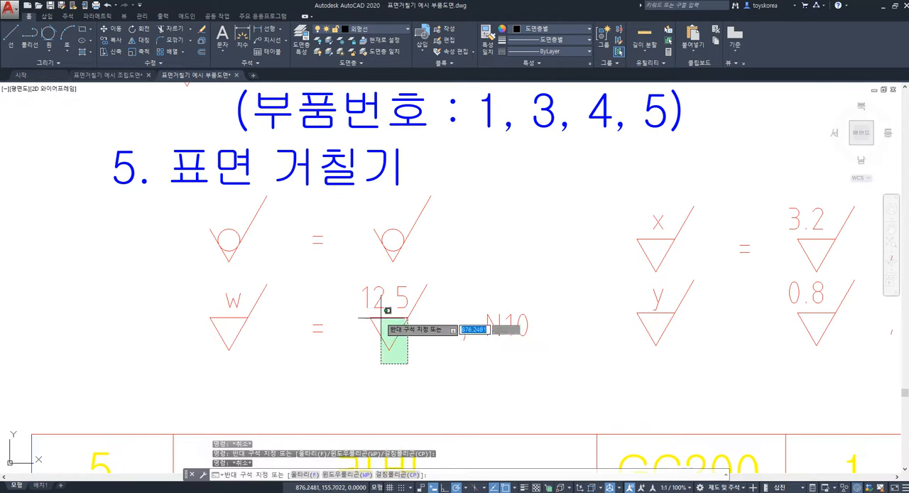
pyautogui.click(367, 303)
pyautogui.press('Escape')
pyautogui.click(380, 297)
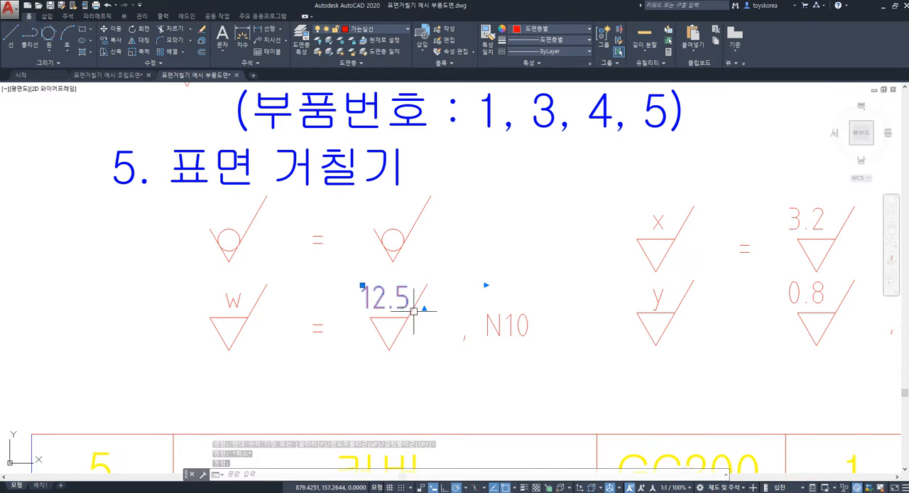
pyautogui.press('Escape')
pyautogui.press('Escape')
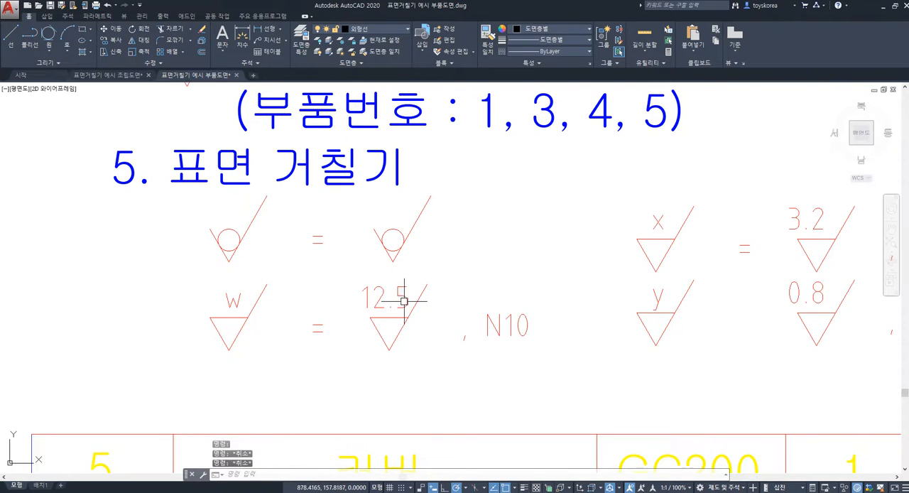
# Inspect the V-belt pulley's roughness symbols, comparing the x on the Ø15H7 bore with the 3.2 symbols on the keyway view.
pyautogui.scroll(-5, 462, 270)
pyautogui.scroll(4, 471, 240)
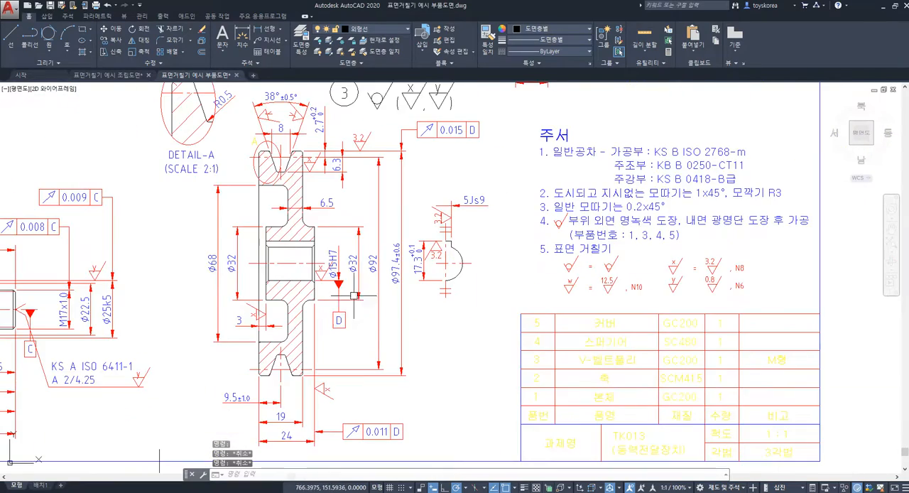
pyautogui.scroll(2, 179, 330)
pyautogui.moveTo(483, 242); pyautogui.dragTo(346, 296, button='middle')
pyautogui.moveTo(529, 269); pyautogui.dragTo(451, 332, button='middle')
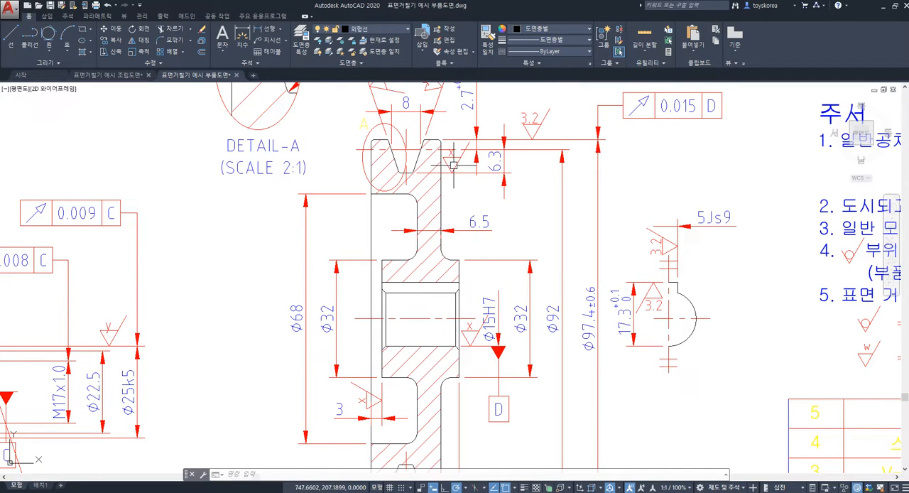
pyautogui.moveTo(474, 214); pyautogui.dragTo(289, 215, button='middle')
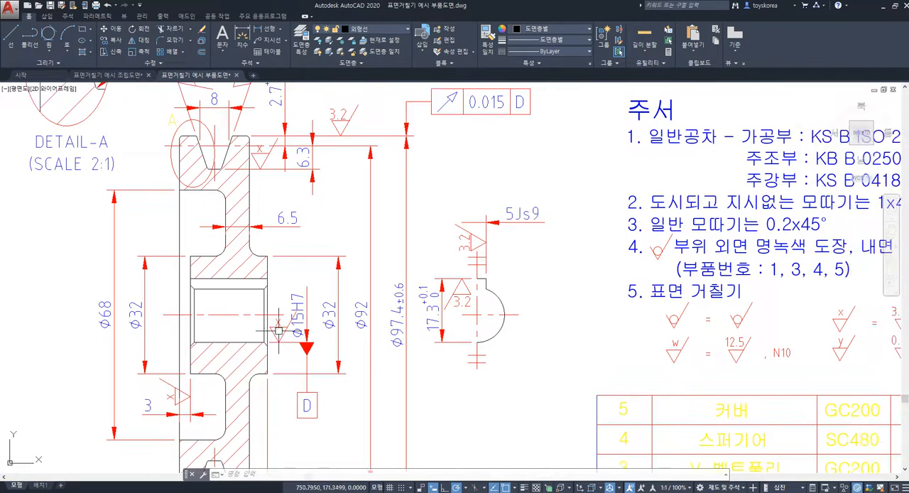
pyautogui.moveTo(413, 320)
pyautogui.mouseDown(button='middle')
pyautogui.moveTo(336, 288)
pyautogui.moveTo(265, 274)
pyautogui.mouseUp(button='middle')
pyautogui.scroll(2, 569, 283)
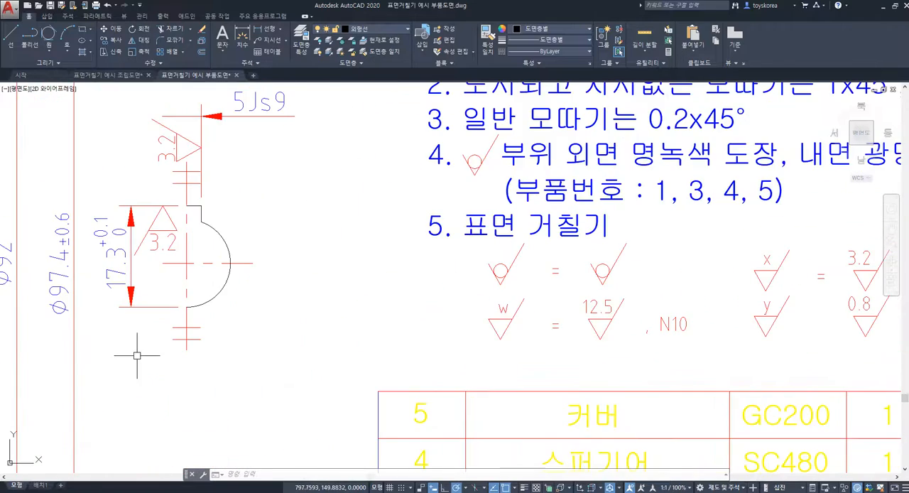
pyautogui.moveTo(136, 355); pyautogui.dragTo(468, 307, button='middle')
pyautogui.moveTo(197, 227); pyautogui.dragTo(172, 274, button='middle')
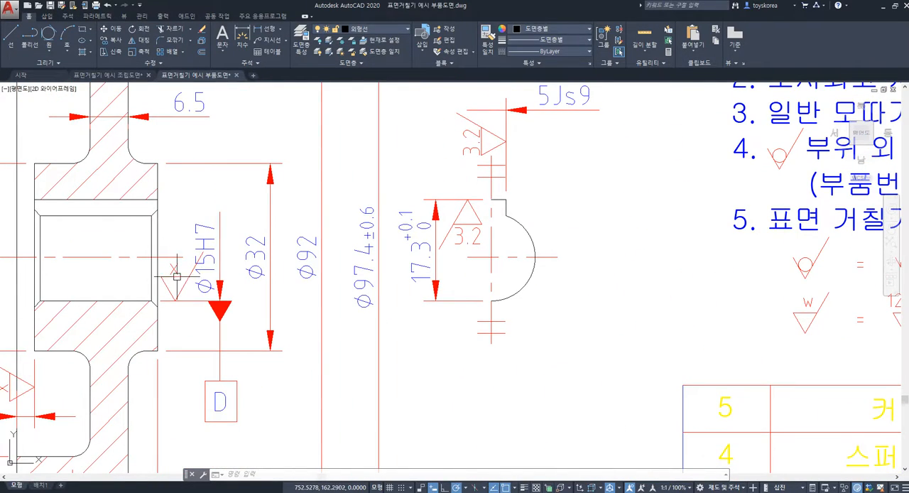
# Compare the pulley symbols with note 5, highlight both 3.2 values on the keyway view, then clear the selection.
pyautogui.press('Escape')
pyautogui.press('Escape')
pyautogui.moveTo(235, 285); pyautogui.dragTo(96, 279, button='middle')
pyautogui.moveTo(746, 310); pyautogui.dragTo(665, 318, button='middle')
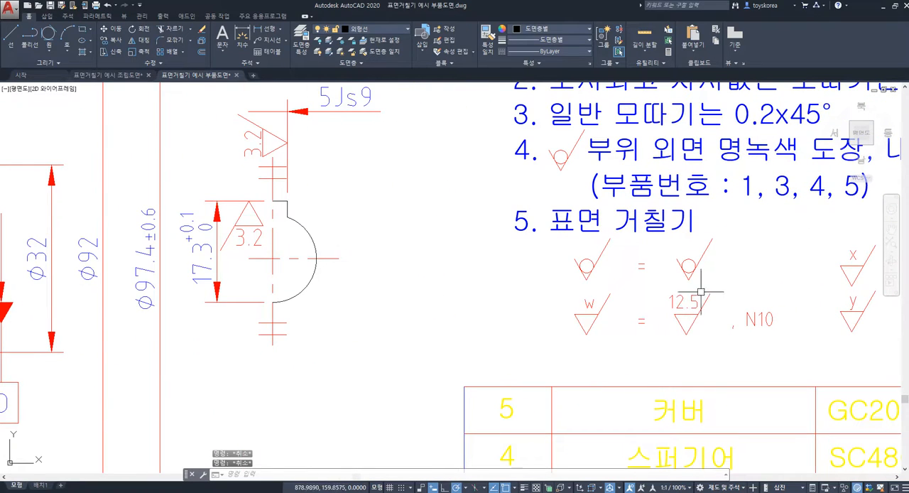
pyautogui.moveTo(299, 247); pyautogui.dragTo(431, 279, button='middle')
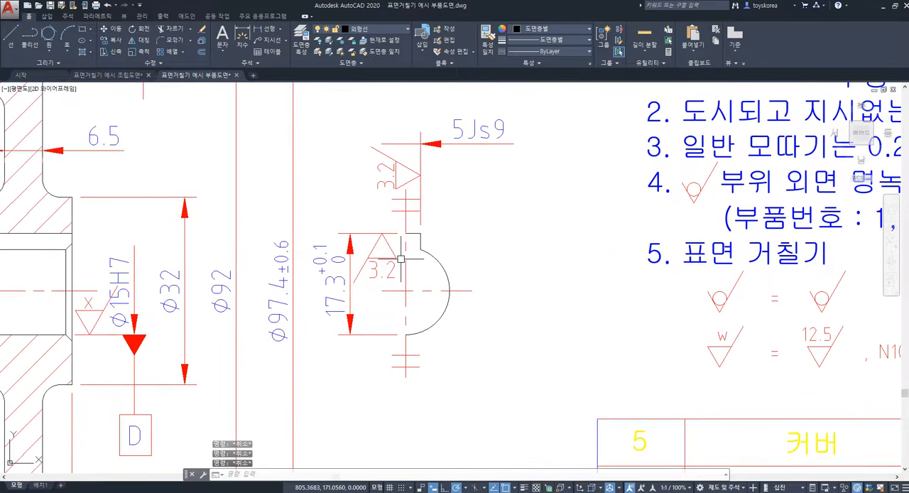
pyautogui.click(372, 270)
pyautogui.click(384, 183)
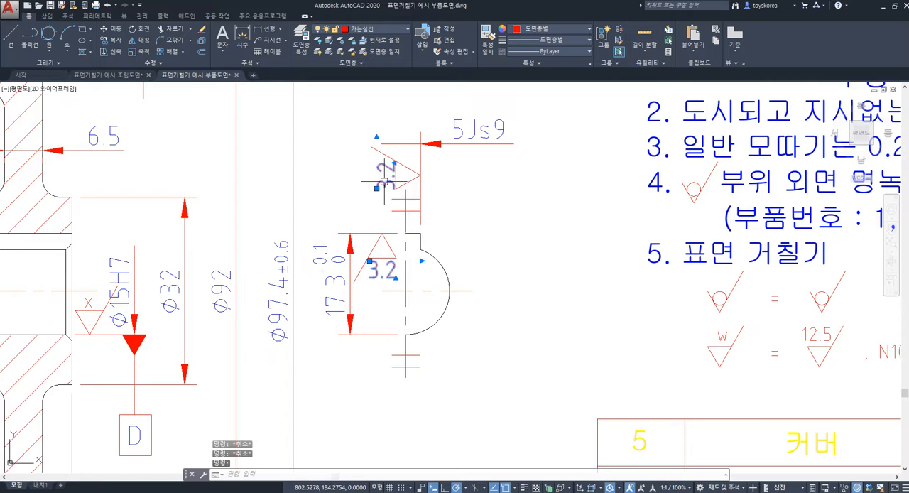
pyautogui.press('Escape')
pyautogui.press('Escape')
pyautogui.scroll(-2, 362, 193)
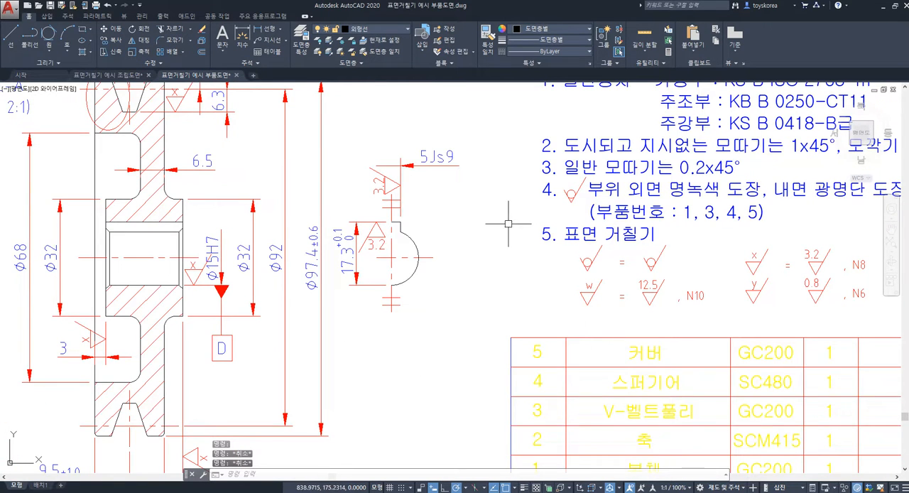
# Return to the roughness reference table and examine the x symbol's row.
pyautogui.scroll(-2, 509, 223)
pyautogui.moveTo(576, 208); pyautogui.dragTo(402, 229, button='middle')
pyautogui.moveTo(762, 205); pyautogui.dragTo(452, 269, button='middle')
pyautogui.scroll(-2, 437, 269)
pyautogui.scroll(-2, 455, 267)
pyautogui.moveTo(856, 123); pyautogui.dragTo(570, 227, button='middle')
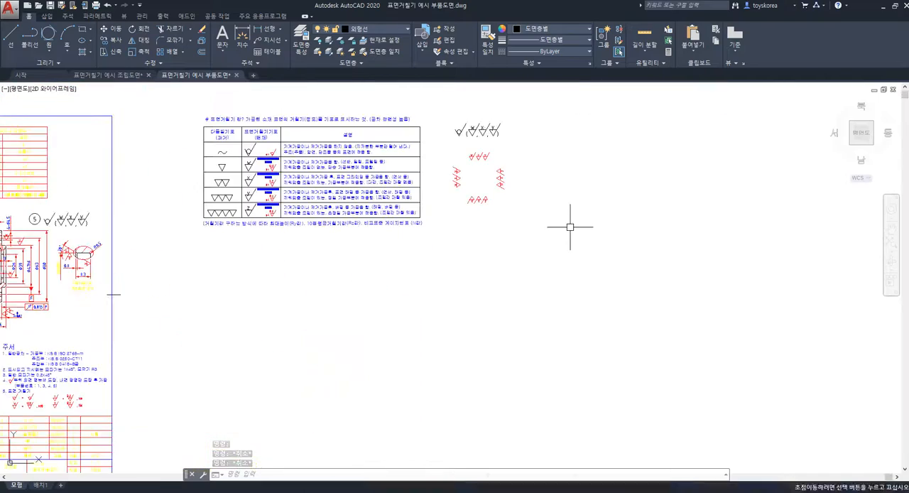
pyautogui.scroll(4, 345, 192)
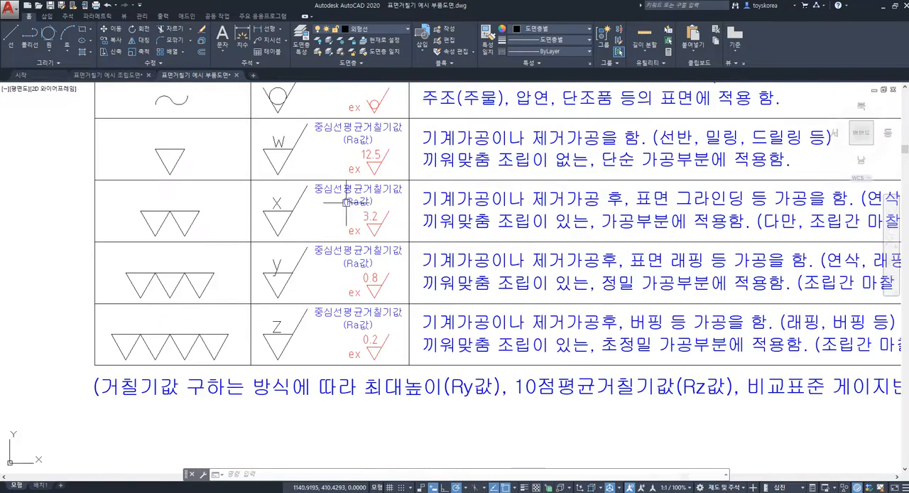
pyautogui.scroll(2, 345, 203)
# Highlight the x roughness symbol in the reference table, then clear the selection.
pyautogui.click(347, 233)
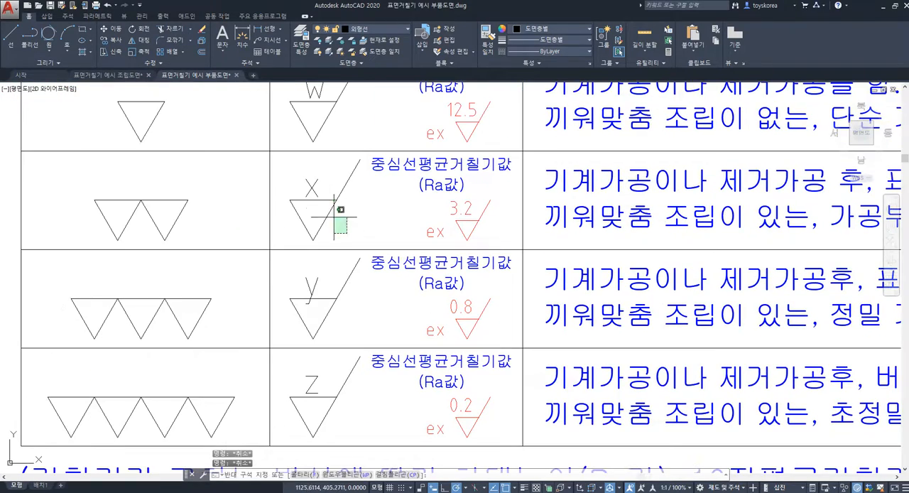
pyautogui.click(305, 176)
pyautogui.press('Escape')
pyautogui.click(334, 238)
pyautogui.click(305, 192)
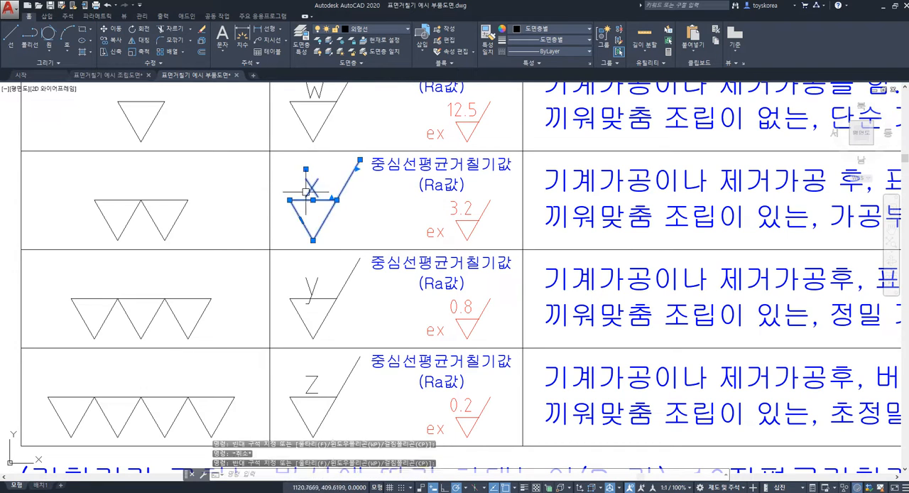
pyautogui.press('Escape')
# Highlight the 3.2 example symbol in the x row, compare it with the 12.5 example above, then clear the selection.
pyautogui.click(491, 232)
pyautogui.click(455, 197)
pyautogui.press('Escape')
pyautogui.click(507, 119)
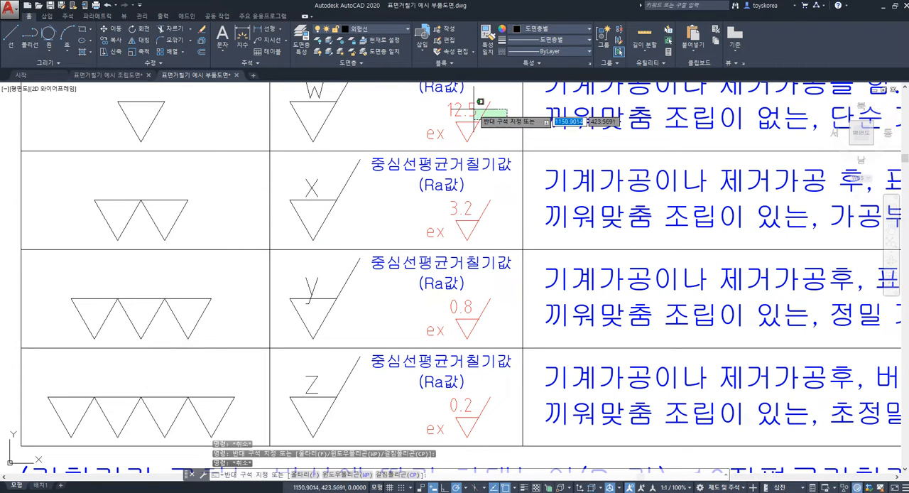
pyautogui.press('Escape')
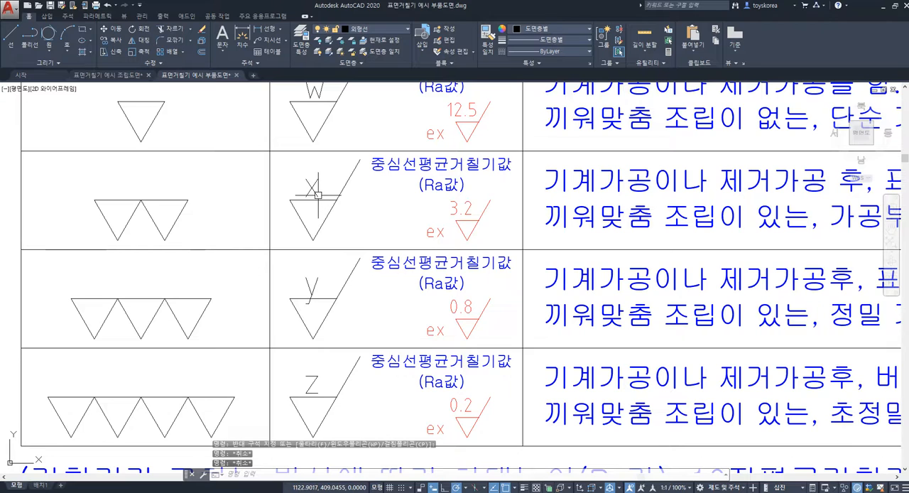
pyautogui.press('Escape')
pyautogui.moveTo(339, 178); pyautogui.dragTo(330, 207, button='middle')
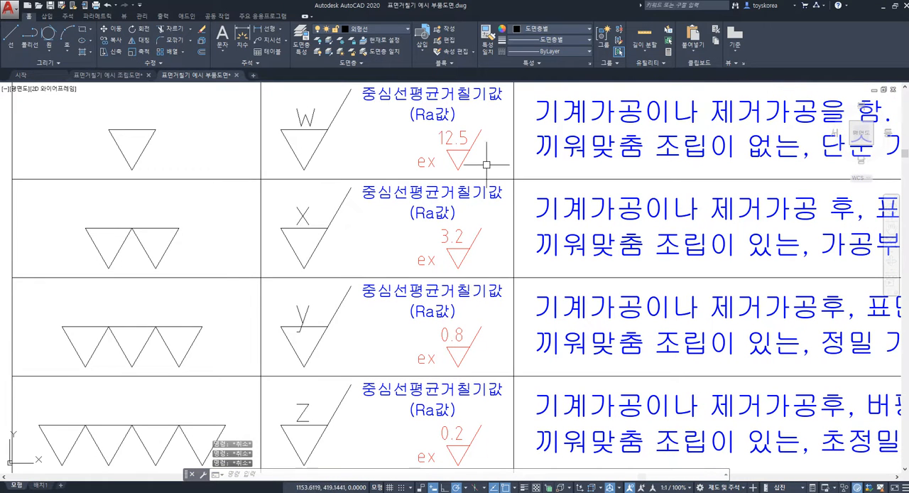
pyautogui.click(484, 255)
pyautogui.click(450, 238)
pyautogui.press('Escape')
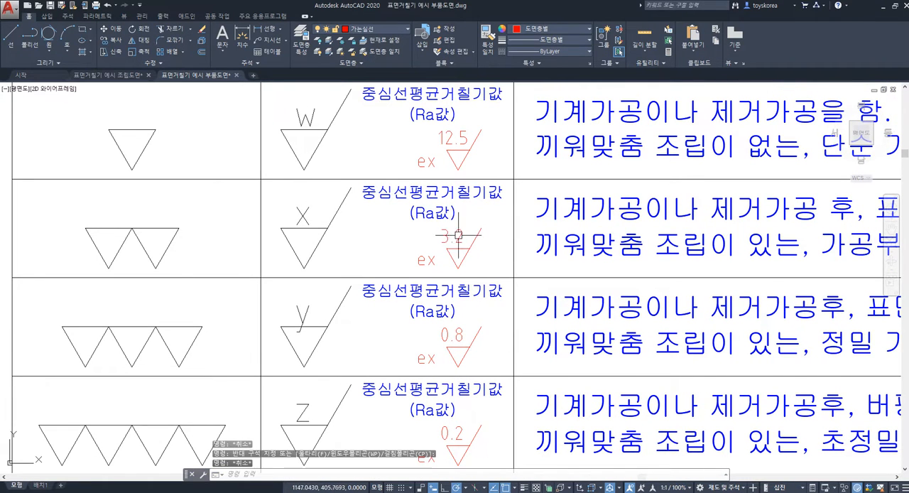
# Go back to the V-belt pulley in the parts drawing and inspect the x and 3.2 symbols on its bore, keyway and rim.
pyautogui.scroll(-6, 454, 237)
pyautogui.moveTo(164, 311); pyautogui.dragTo(508, 159, button='middle')
pyautogui.scroll(2, 428, 267)
pyautogui.moveTo(339, 299); pyautogui.dragTo(512, 125, button='middle')
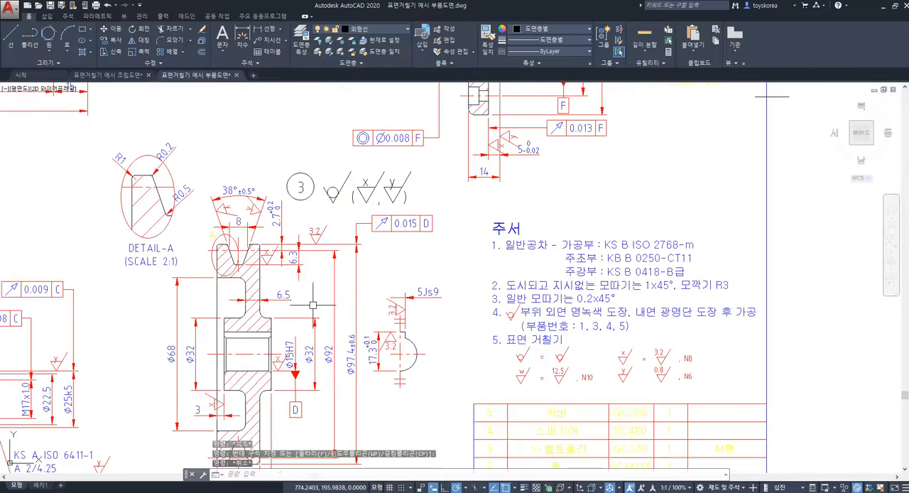
pyautogui.scroll(2, 312, 304)
pyautogui.scroll(2, 299, 327)
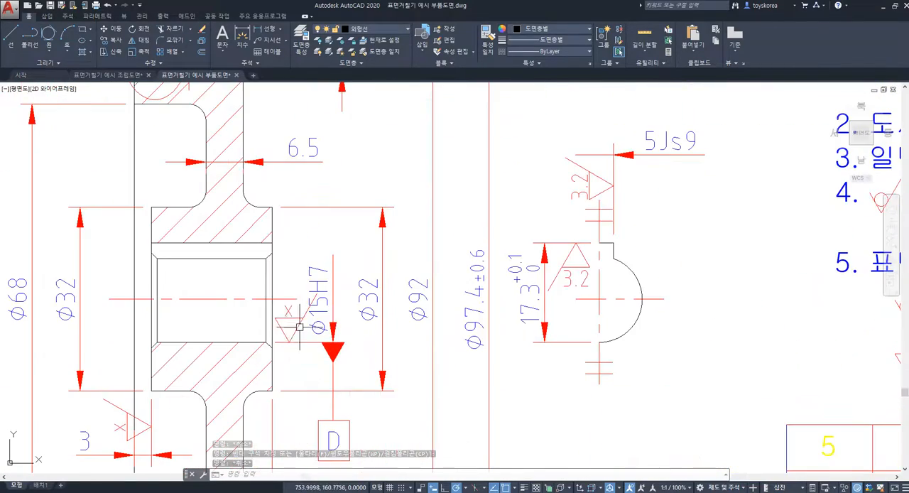
pyautogui.moveTo(372, 318); pyautogui.dragTo(274, 364, button='middle')
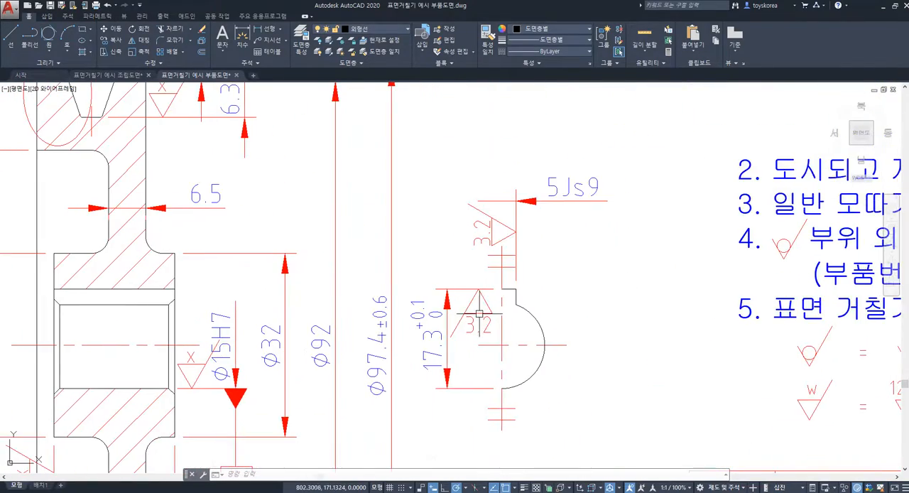
pyautogui.moveTo(334, 217); pyautogui.dragTo(350, 295, button='middle')
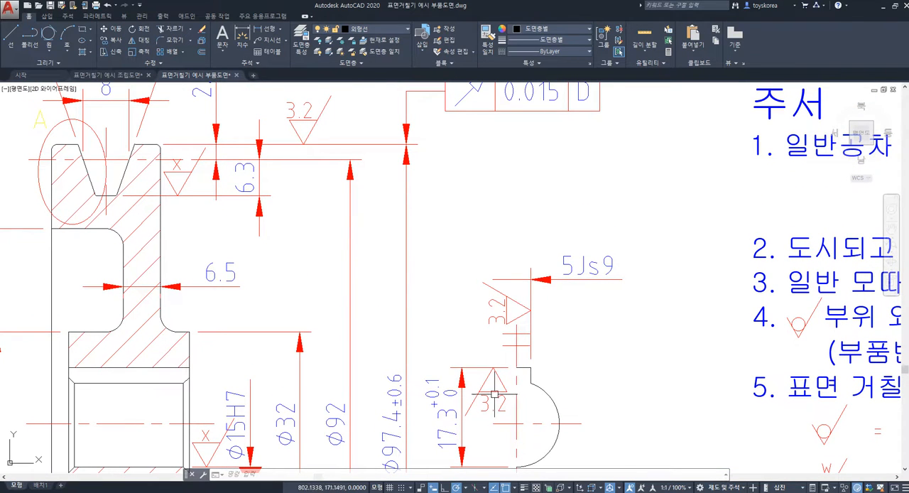
# Compare the 3.2 symbol on the pulley's keyway with the x symbol on the ø15H7 bore, clearing each selection.
pyautogui.moveTo(443, 366); pyautogui.dragTo(462, 281, button='middle')
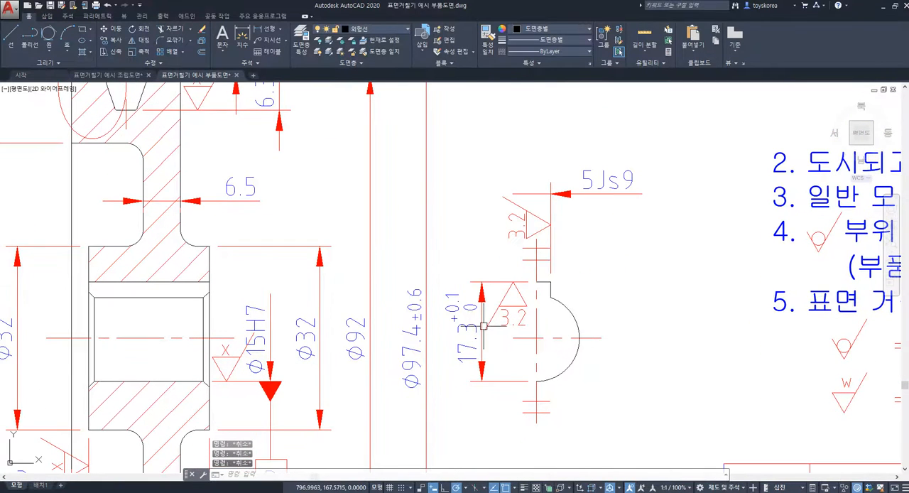
pyautogui.click(507, 324)
pyautogui.press('Escape')
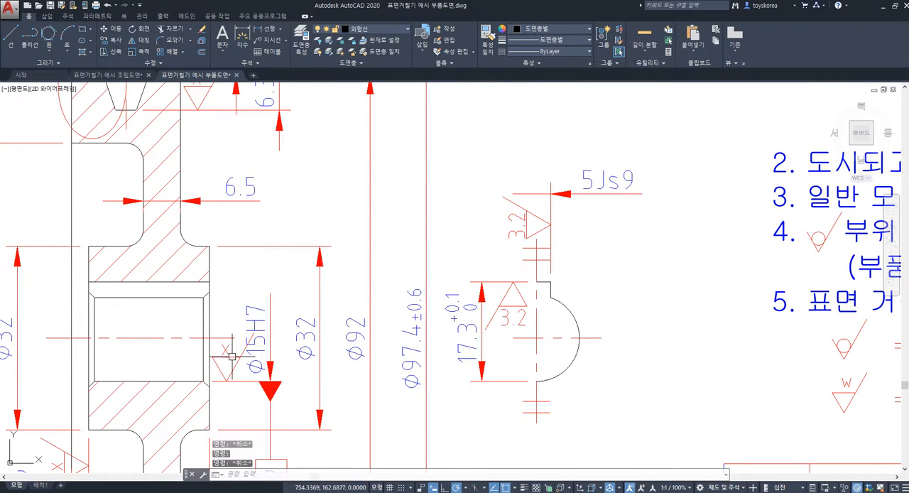
pyautogui.click(226, 351)
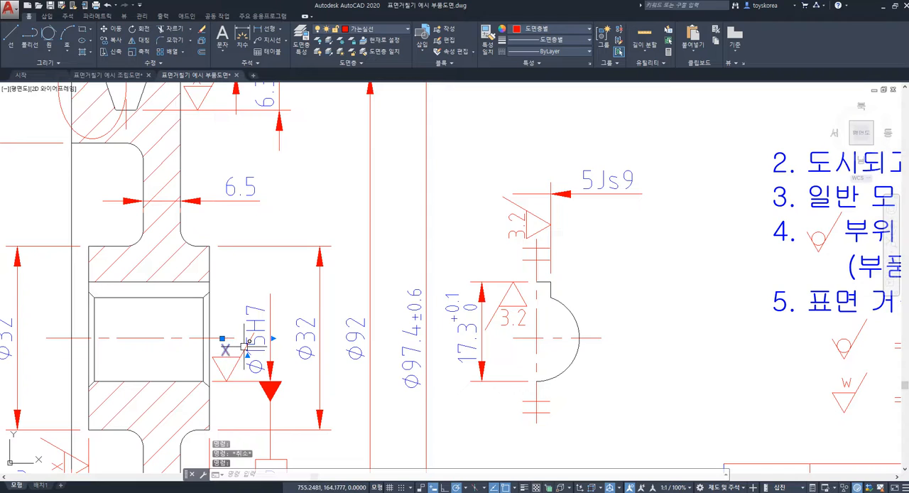
pyautogui.press('Escape')
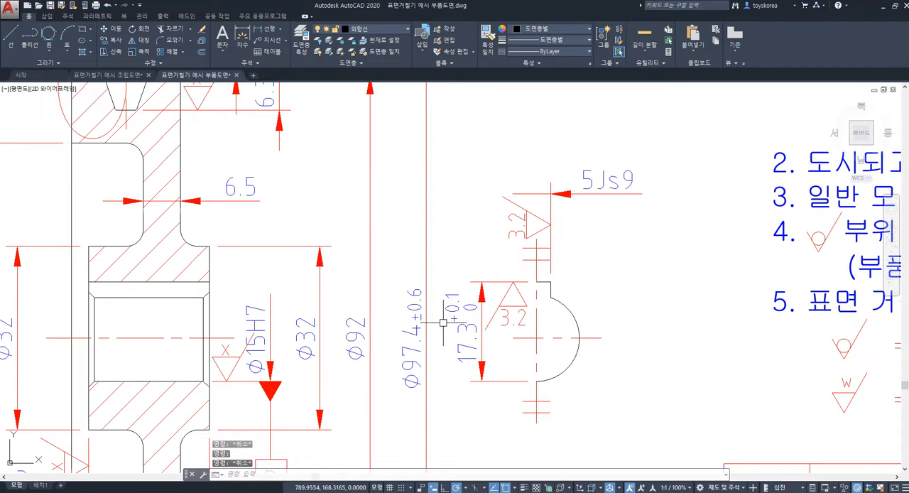
pyautogui.press('Escape')
pyautogui.press('Escape')
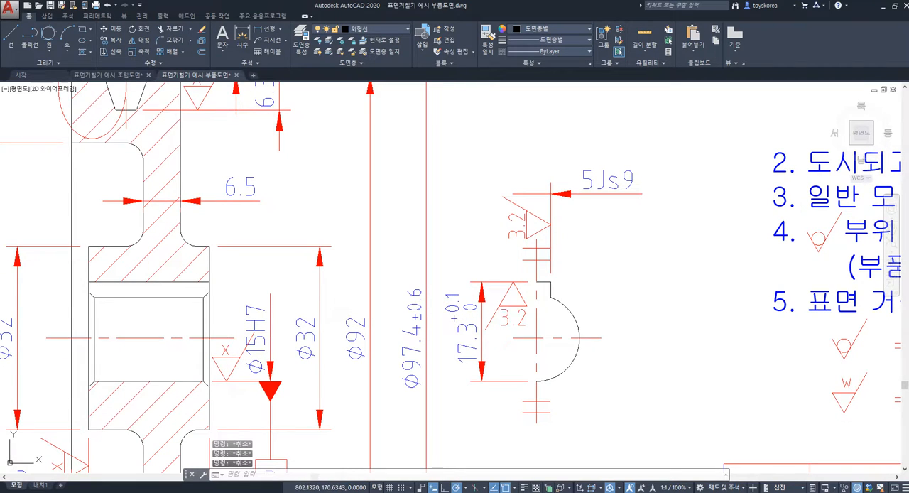
# Highlight the 3.2 value of the roughness symbol beside the keyway's 17.3 dimension and clear the selection.
pyautogui.click(502, 321)
pyautogui.press('Escape')
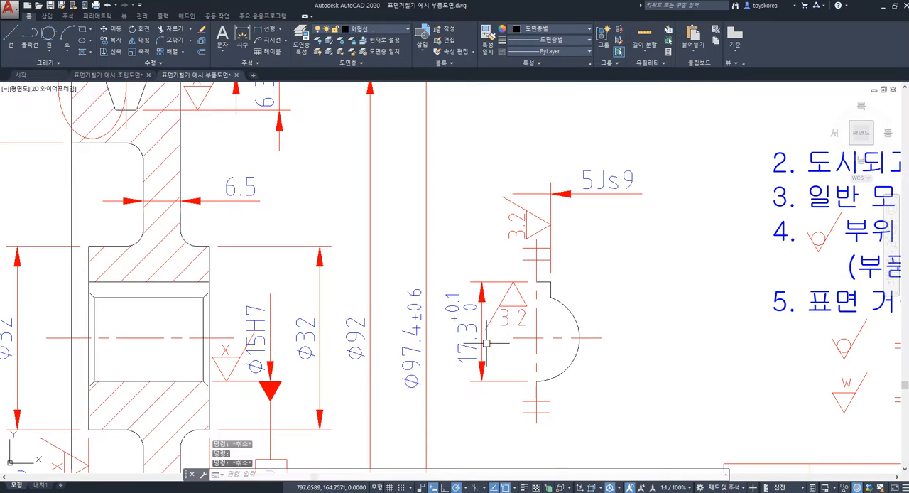
pyautogui.press('Escape')
pyautogui.press('Escape')
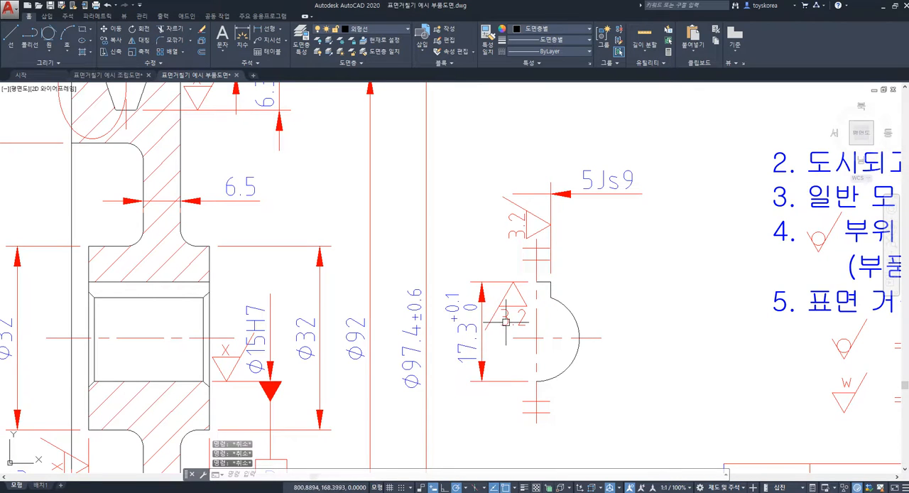
pyautogui.click(504, 319)
pyautogui.click(470, 345)
pyautogui.press('Escape')
pyautogui.click(503, 321)
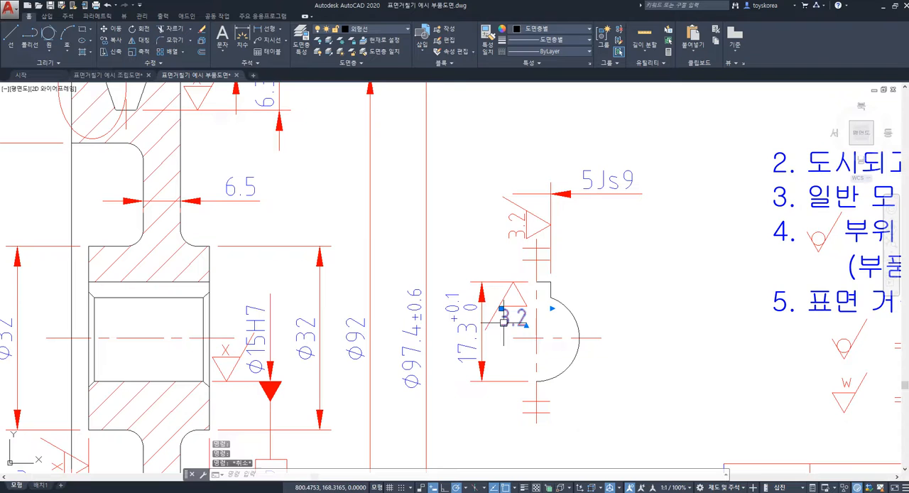
pyautogui.click(463, 333)
pyautogui.press('Escape')
pyautogui.click(502, 320)
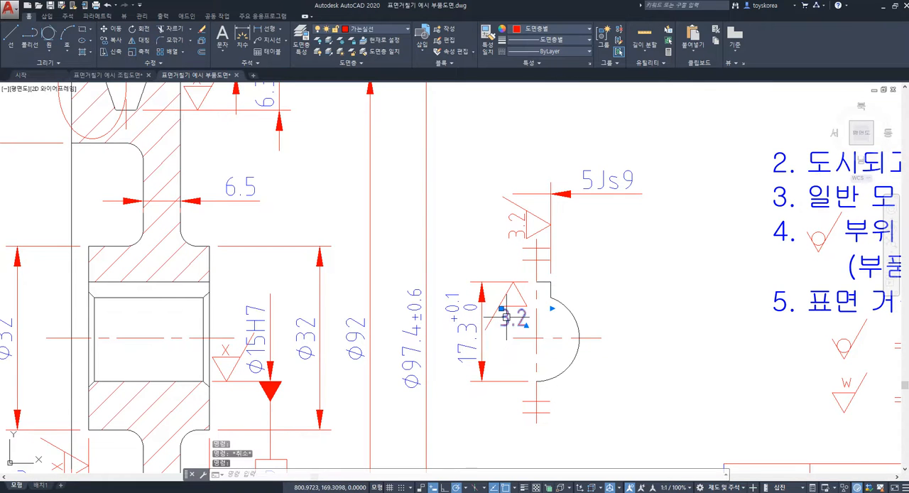
pyautogui.press('Escape')
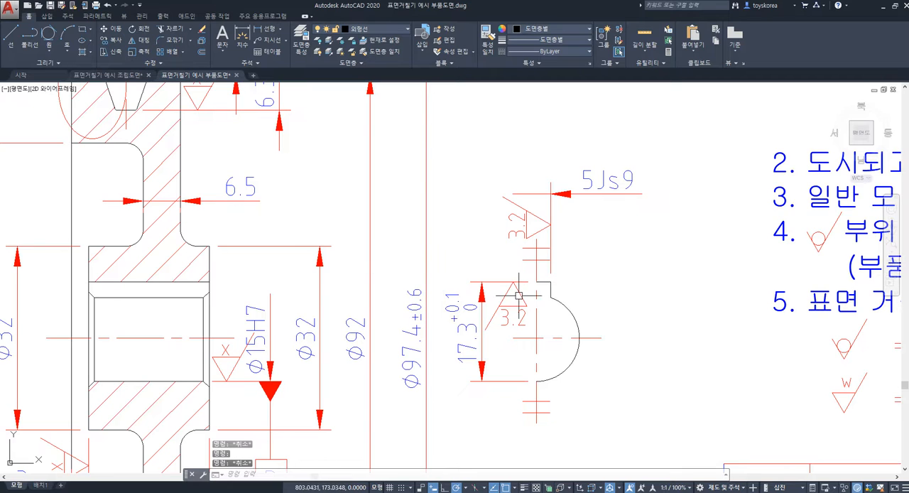
# Examine the 3.2 symbols on both the 17.3 and 5Js9 dimensions of the keyway, clearing the selections.
pyautogui.click(510, 329)
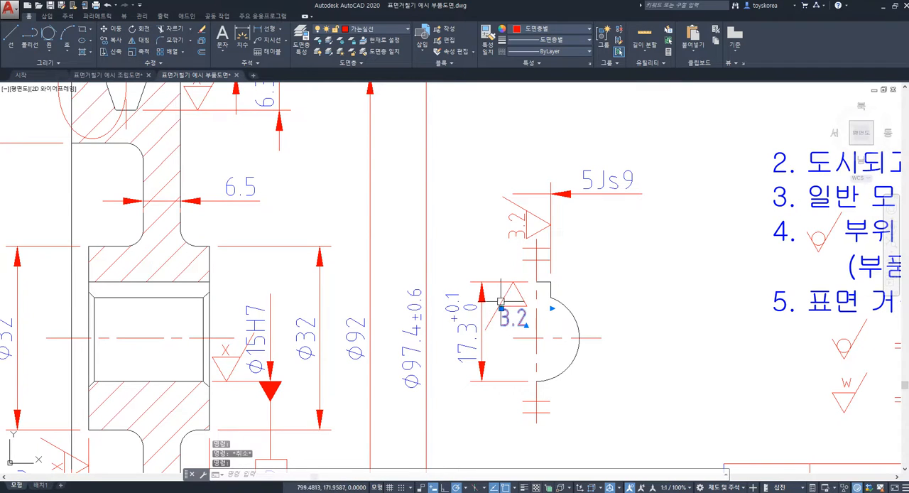
pyautogui.press('Escape')
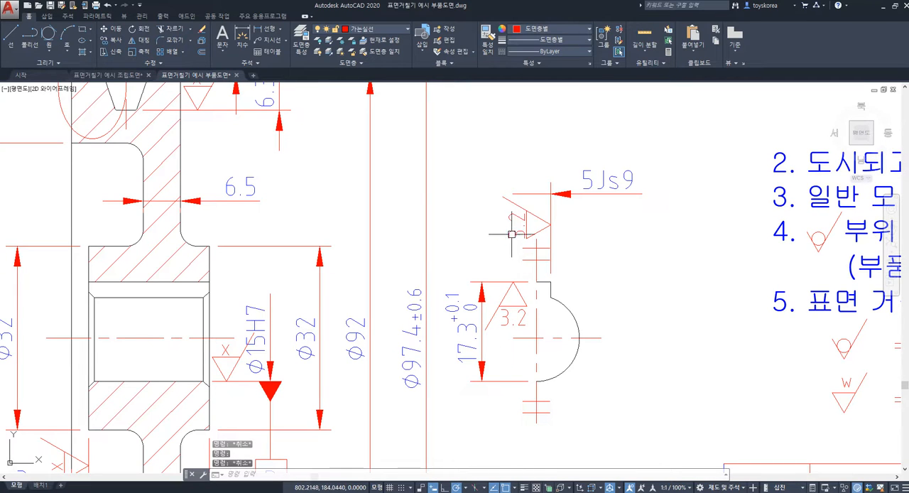
pyautogui.press('Escape')
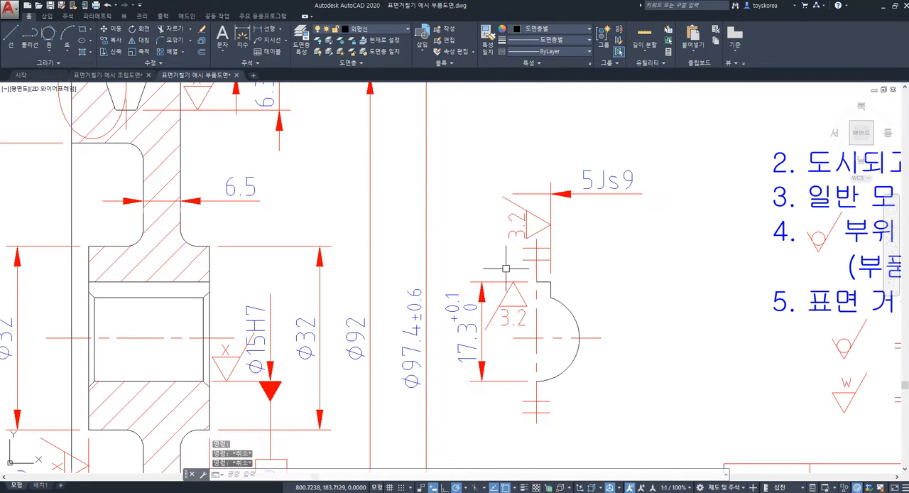
pyautogui.click(499, 319)
pyautogui.press('Escape')
pyautogui.click(507, 316)
pyautogui.press('Escape')
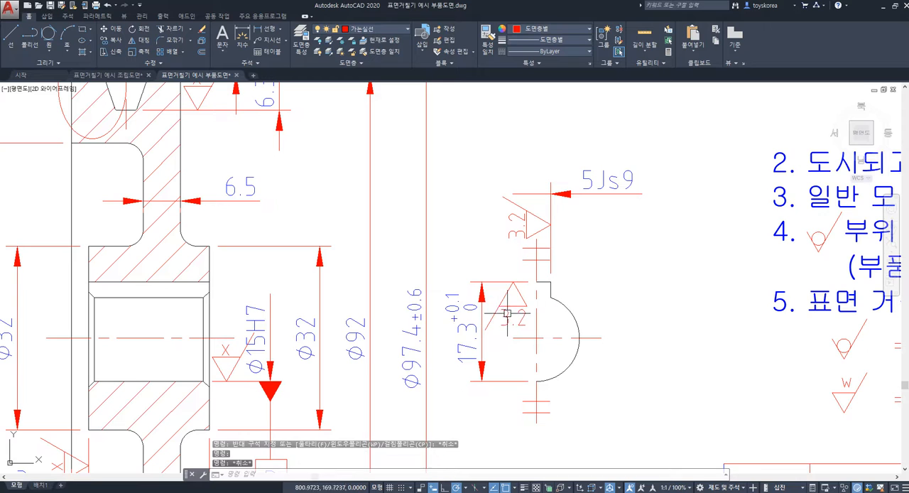
pyautogui.press('Escape')
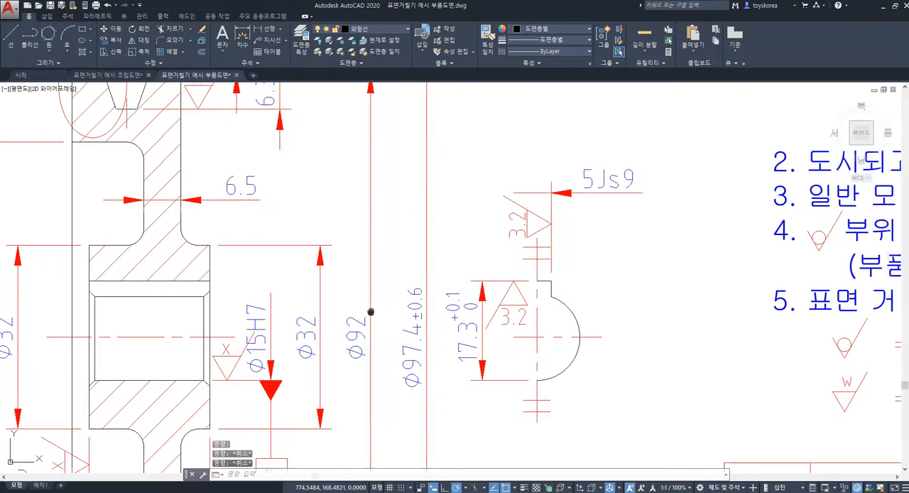
# Compare the bore's x symbol with the roughness equivalences in the notes, then return to the keyway's 3.2 symbol.
pyautogui.moveTo(351, 321); pyautogui.dragTo(526, 285, button='middle')
pyautogui.moveTo(361, 334); pyautogui.dragTo(343, 320, button='middle')
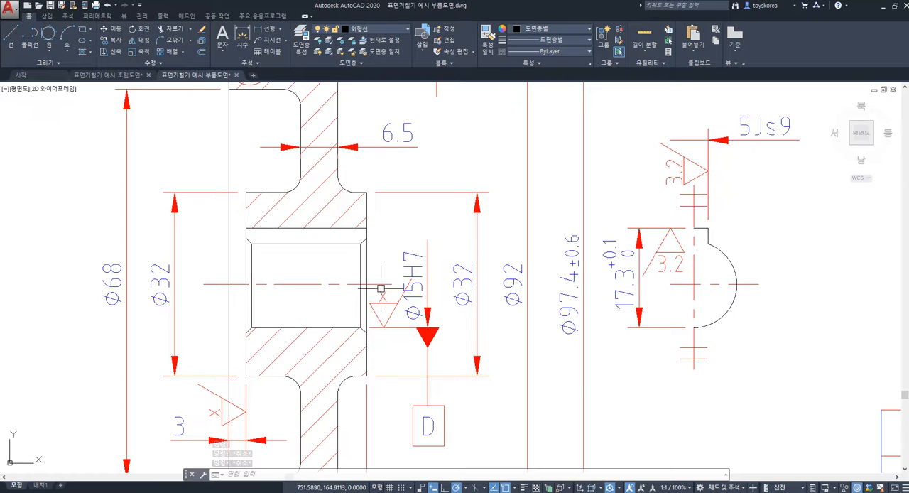
pyautogui.scroll(-3, 318, 285)
pyautogui.scroll(2, 495, 299)
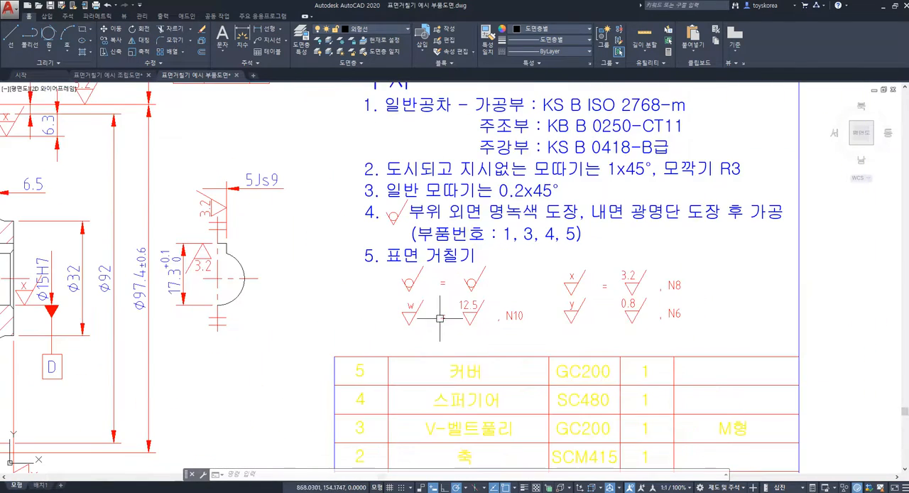
pyautogui.moveTo(271, 317); pyautogui.dragTo(440, 296, button='middle')
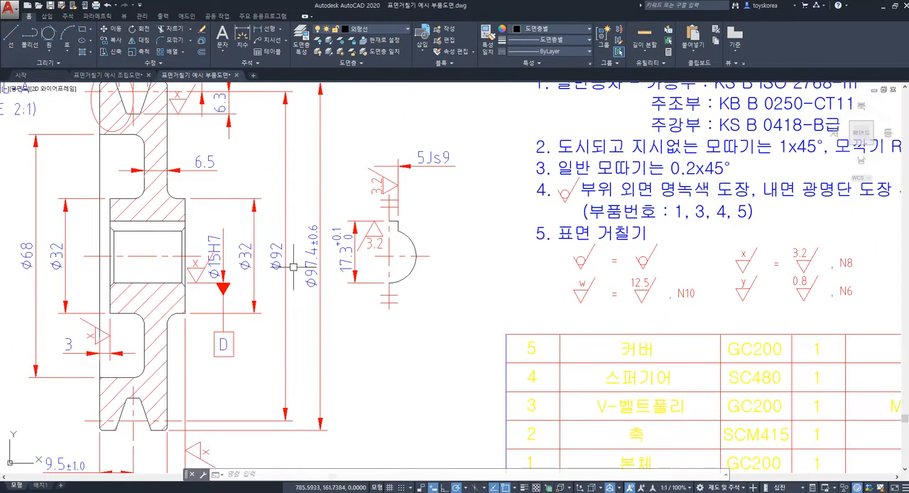
pyautogui.moveTo(252, 260); pyautogui.dragTo(317, 269, button='middle')
pyautogui.scroll(2, 318, 270)
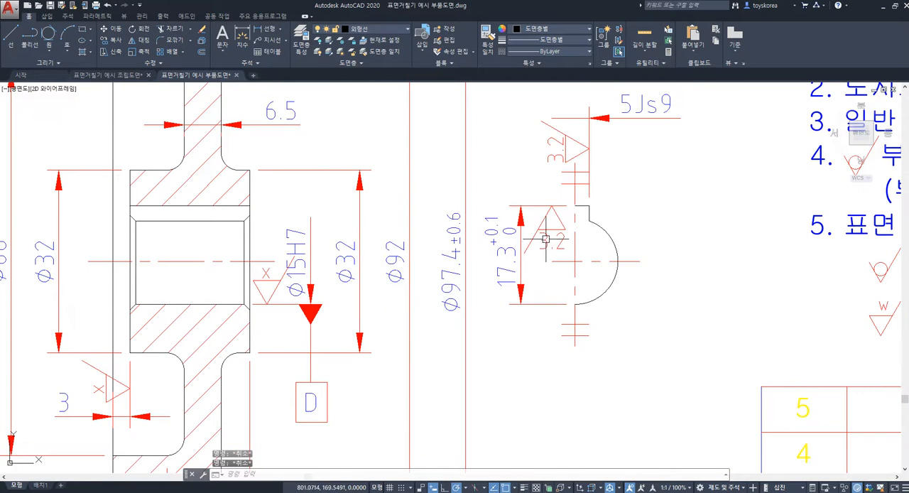
pyautogui.scroll(2, 546, 238)
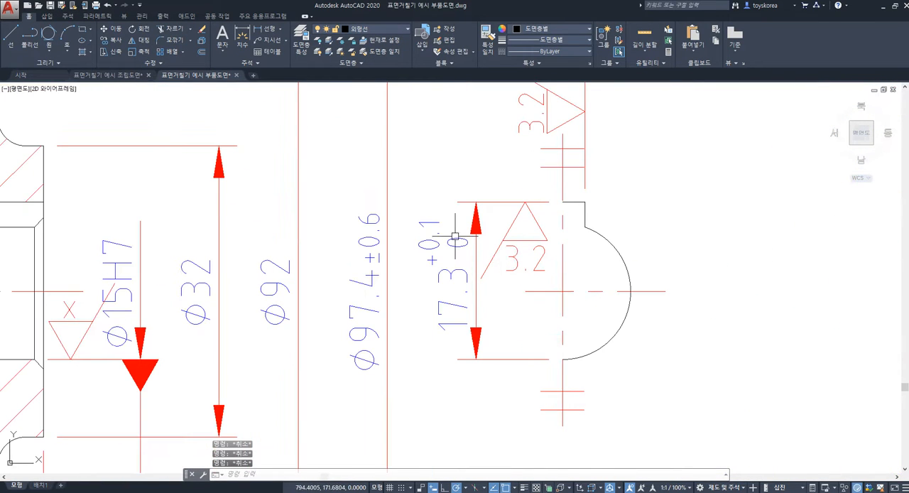
# Highlight the 3.2 text under the keyway's roughness triangle at close range, then clear the selection.
pyautogui.click(508, 265)
pyautogui.press('Escape')
pyautogui.click(512, 258)
pyautogui.press('Escape')
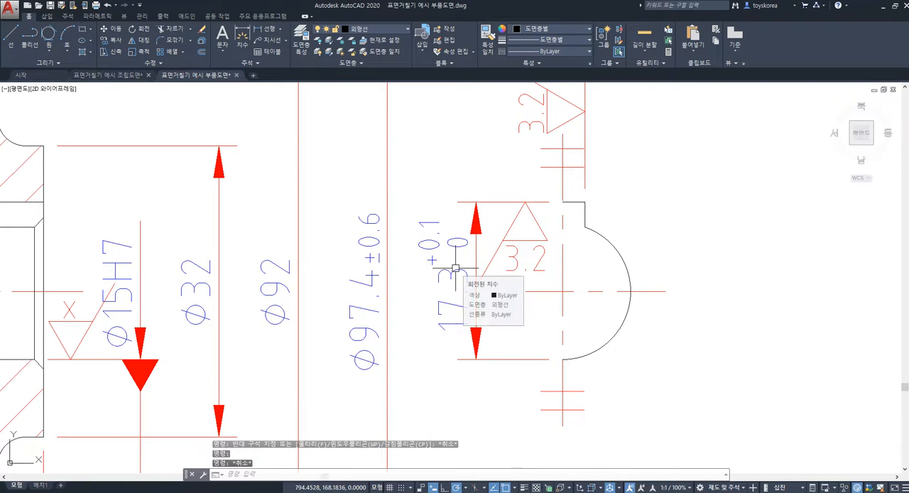
pyautogui.press('Escape')
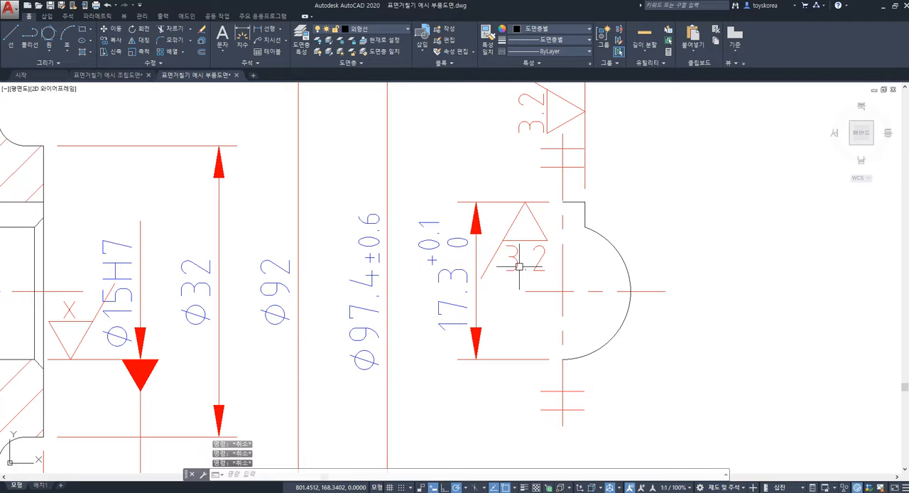
# Replace the 3.2 text of the roughness symbol at the keyway's 17.3 dimension with x.
pyautogui.click(517, 263)
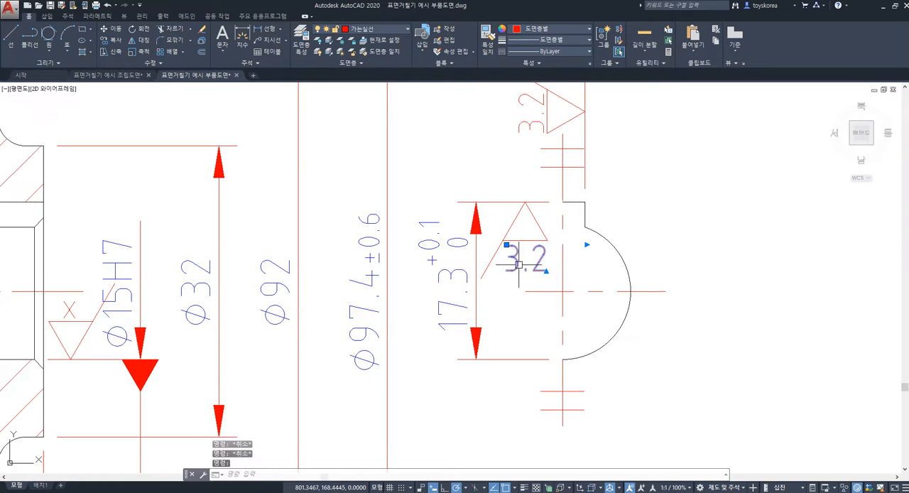
pyautogui.doubleClick(518, 262)
pyautogui.moveTo(533, 258); pyautogui.dragTo(493, 265)
pyautogui.press('Delete')
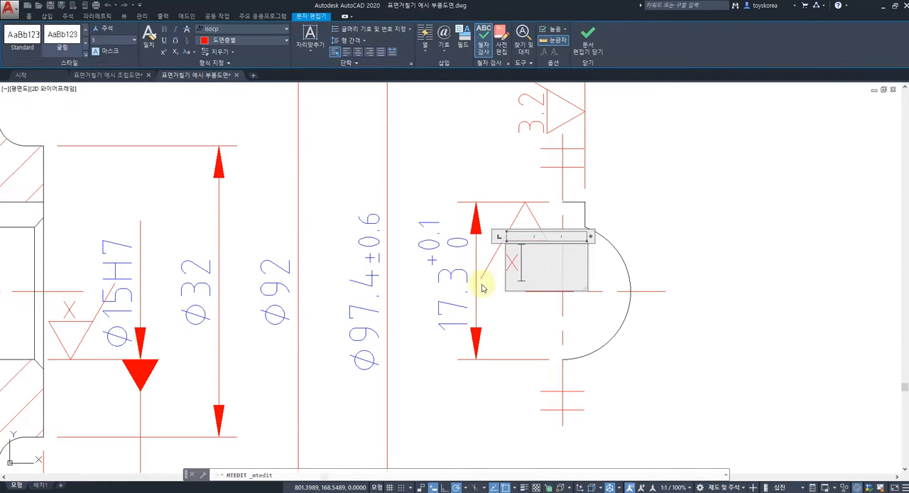
pyautogui.write('x')
pyautogui.click(506, 306)
# Move the x text so it sits centred under the keyway's roughness triangle.
pyautogui.write('m')
pyautogui.press('space')
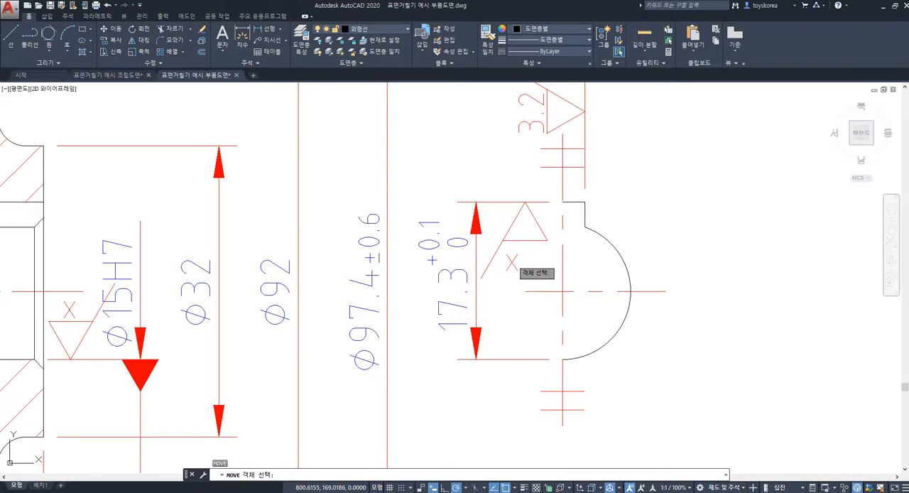
pyautogui.click(514, 261)
pyautogui.press('space')
pyautogui.click(542, 254)
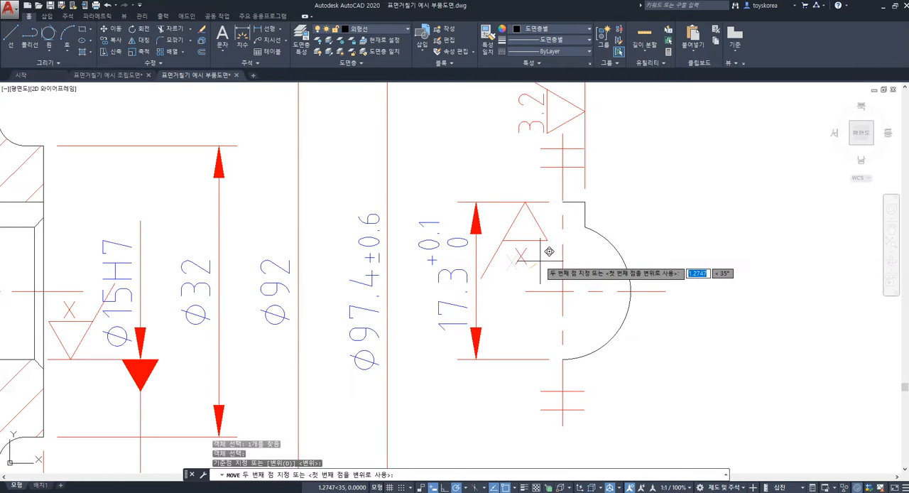
pyautogui.press('Escape')
# Examine the x = 3.2, N8 and y = 0.8, N6 equivalences under note 5 on surface roughness.
pyautogui.scroll(-4, 517, 245)
pyautogui.moveTo(589, 272); pyautogui.dragTo(326, 249, button='middle')
pyautogui.scroll(2, 561, 277)
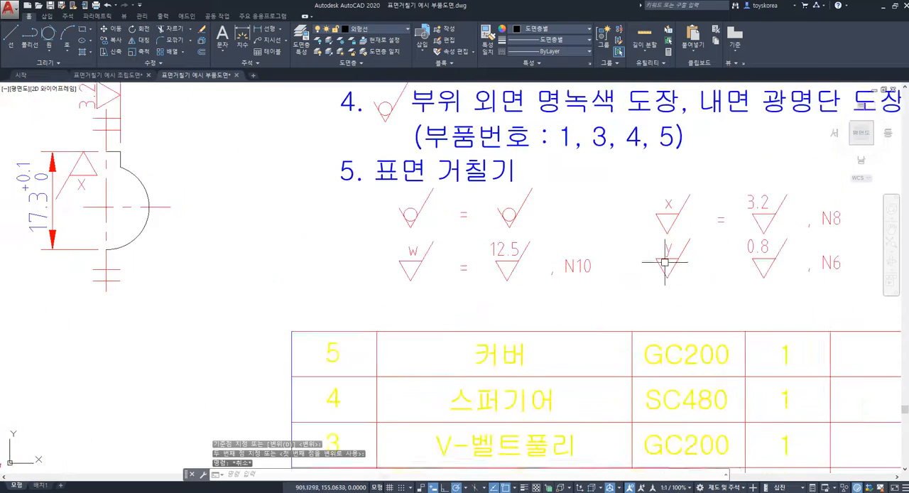
pyautogui.moveTo(664, 262); pyautogui.dragTo(516, 321, button='middle')
pyautogui.scroll(2, 628, 282)
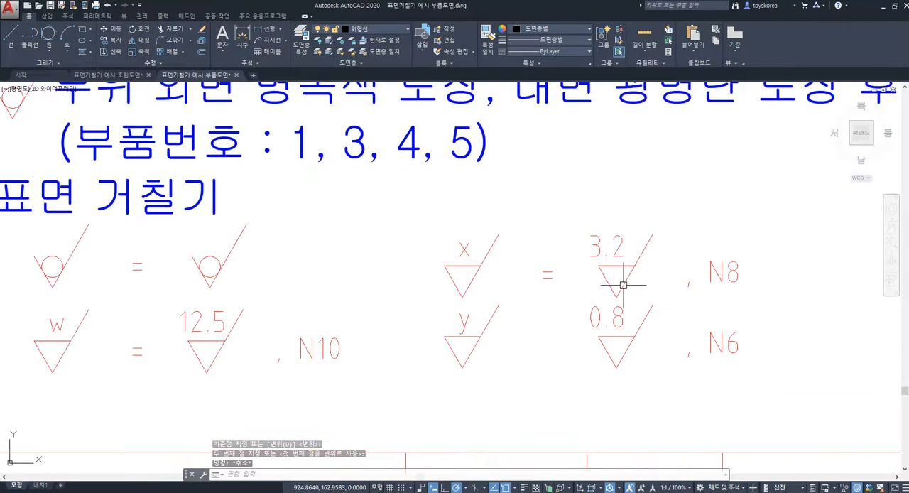
pyautogui.scroll(-2, 568, 249)
pyautogui.press('Escape')
pyautogui.press('Escape')
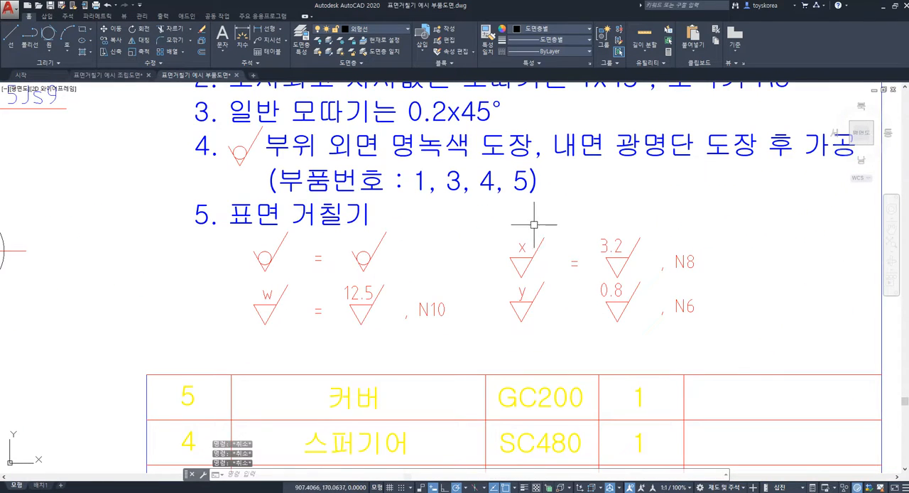
# Return from the notes to the pulley's keyway view and check its x symbol.
pyautogui.scroll(-2, 526, 226)
pyautogui.scroll(-2, 472, 204)
pyautogui.moveTo(540, 128)
pyautogui.mouseDown(button='middle')
pyautogui.moveTo(505, 227)
pyautogui.moveTo(271, 353)
pyautogui.mouseUp(button='middle')
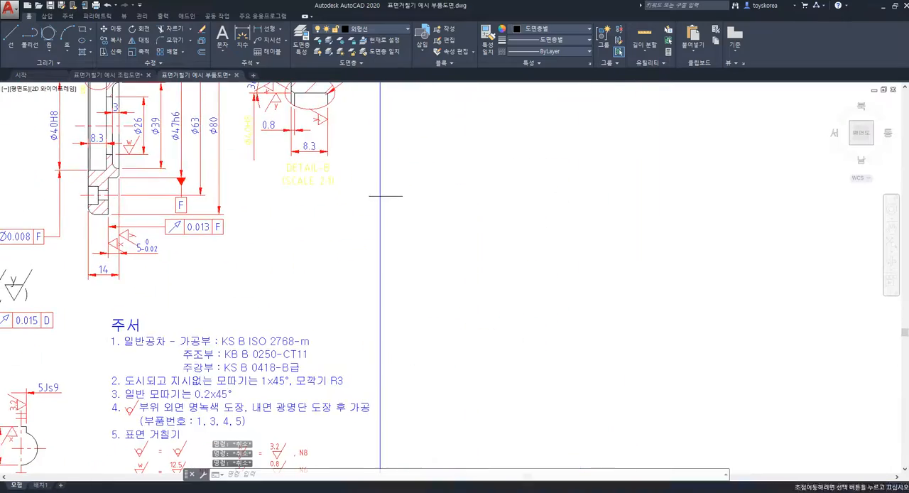
pyautogui.moveTo(572, 221); pyautogui.dragTo(642, 149, button='middle')
pyautogui.moveTo(212, 404); pyautogui.dragTo(442, 265, button='middle')
pyautogui.scroll(4, 283, 176)
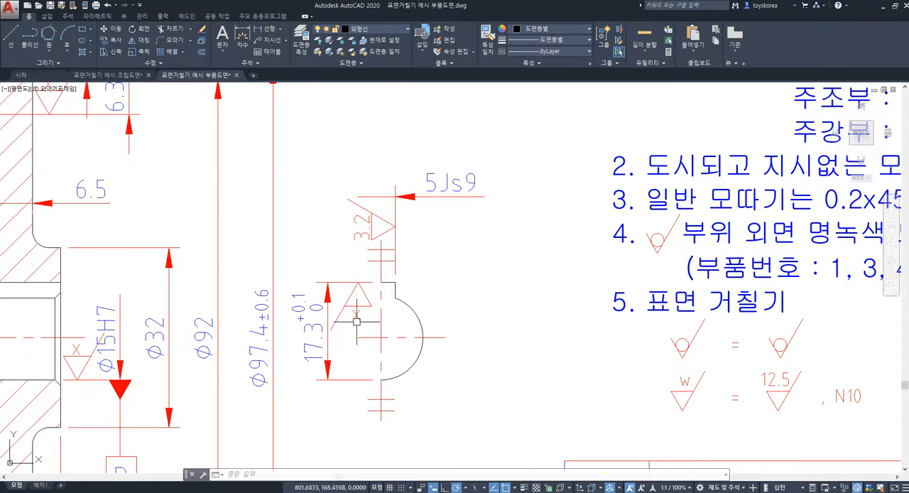
pyautogui.press('Escape')
pyautogui.press('Escape')
pyautogui.press('Escape')
# Compare the keyway's 3.2 and x symbols with the x symbol on the ø15H7 bore, clearing each selection.
pyautogui.scroll(2, 383, 233)
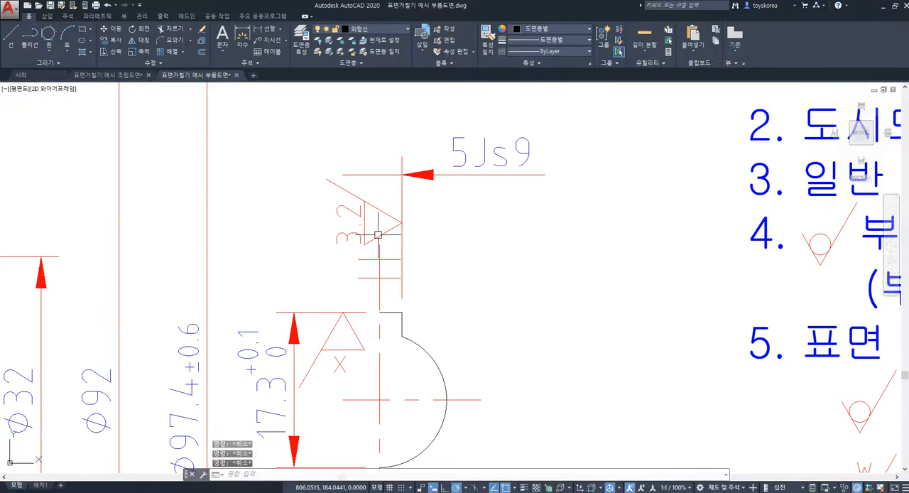
pyautogui.click(343, 237)
pyautogui.press('Escape')
pyautogui.moveTo(308, 381); pyautogui.dragTo(341, 319, button='middle')
pyautogui.press('Escape')
pyautogui.moveTo(265, 348); pyautogui.dragTo(334, 340, button='middle')
pyautogui.press('Escape')
pyautogui.scroll(2, 305, 334)
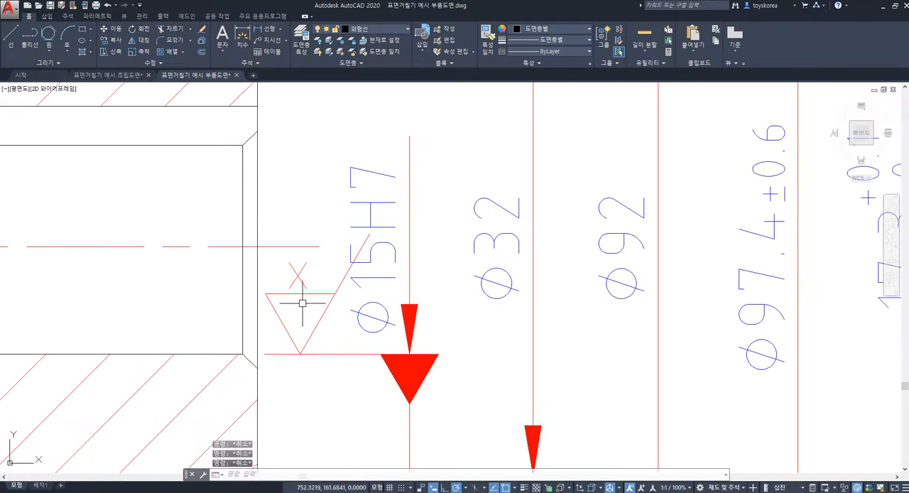
pyautogui.click(302, 283)
pyautogui.press('Escape')
# Go back past the notes to the surface roughness reference table.
pyautogui.scroll(-6, 357, 285)
pyautogui.moveTo(559, 250); pyautogui.dragTo(336, 314, button='middle')
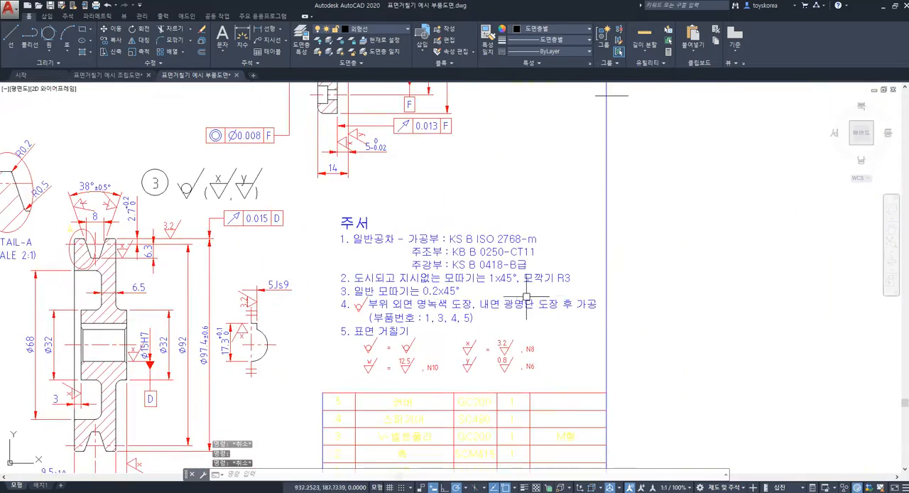
pyautogui.moveTo(546, 289)
pyautogui.mouseDown(button='middle')
pyautogui.moveTo(324, 346)
pyautogui.moveTo(245, 381)
pyautogui.mouseUp(button='middle')
pyautogui.moveTo(630, 286)
pyautogui.mouseDown(button='middle')
pyautogui.moveTo(459, 368)
pyautogui.moveTo(355, 472)
pyautogui.mouseUp(button='middle')
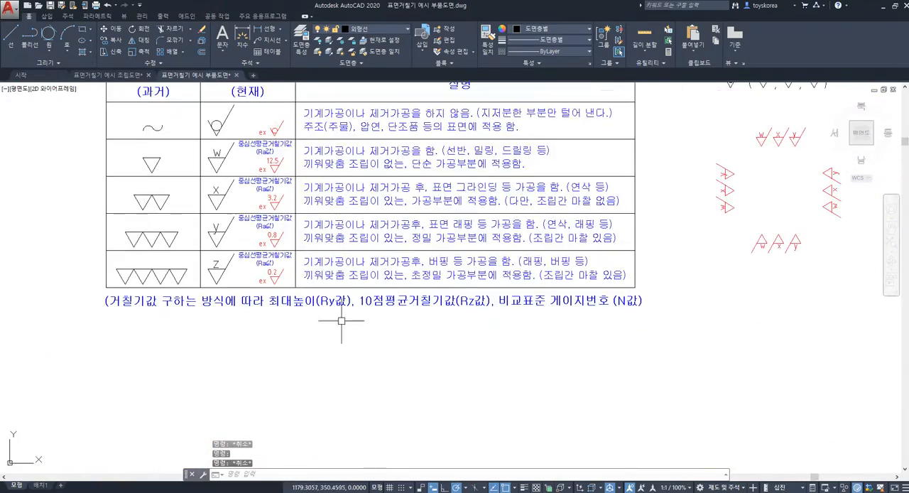
# Examine the x row with Ra 3.2 in the roughness table, highlighting its symbol letter and description text.
pyautogui.moveTo(341, 321); pyautogui.dragTo(538, 368, button='middle')
pyautogui.scroll(2, 713, 204)
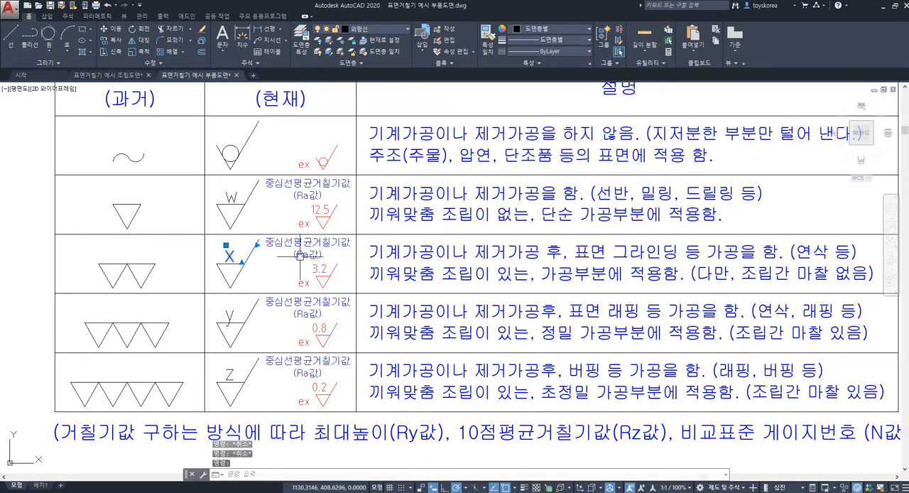
pyautogui.click(435, 251)
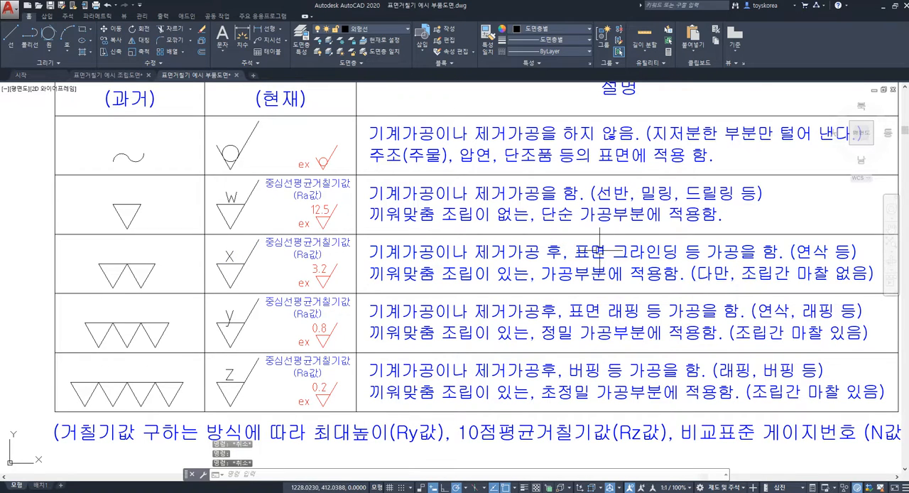
pyautogui.moveTo(650, 254); pyautogui.dragTo(575, 248, button='middle')
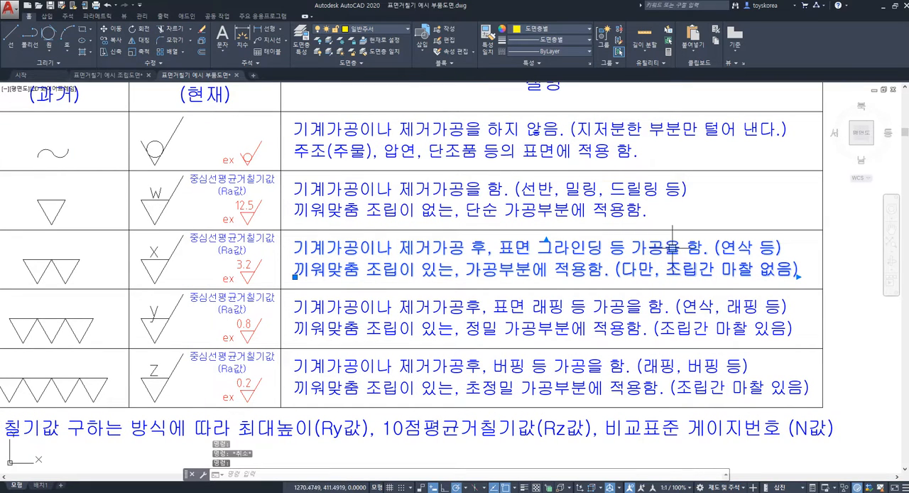
pyautogui.press('Escape')
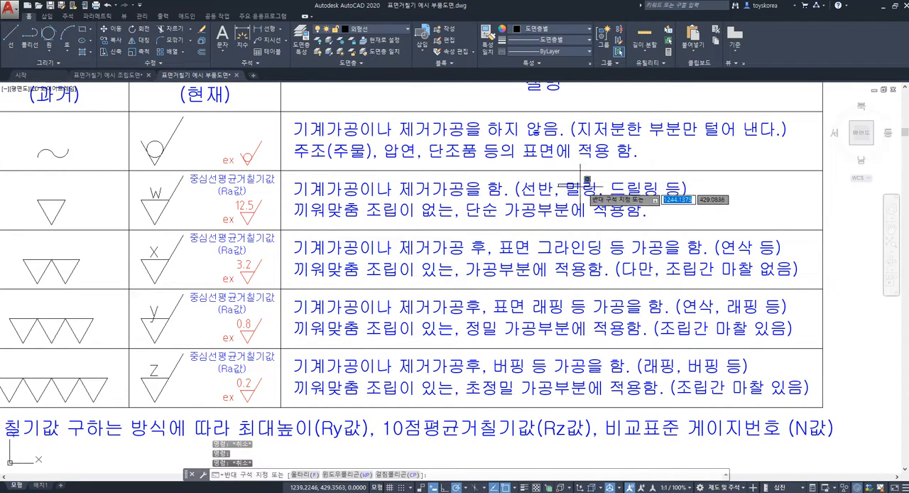
pyautogui.click(736, 249)
pyautogui.press('Escape')
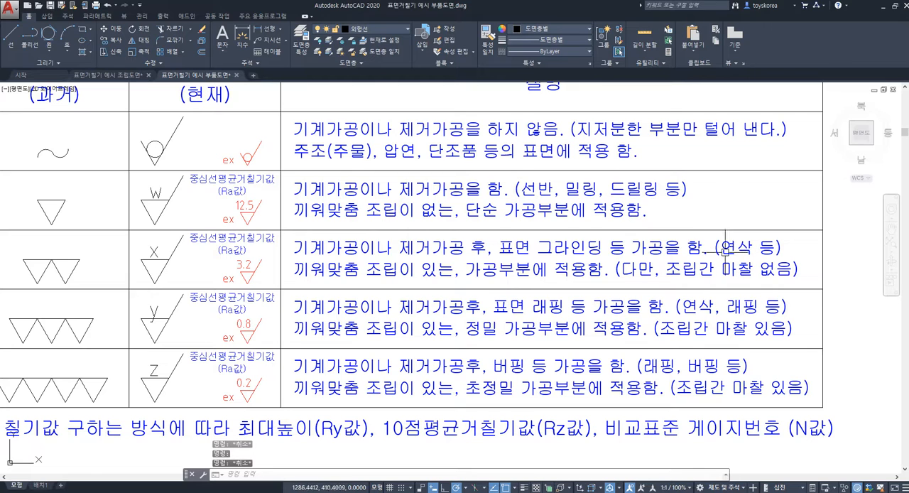
# Review the x row's description of fitted parts without friction against the w row, highlighting the text and clearing each selection.
pyautogui.moveTo(622, 276); pyautogui.dragTo(631, 275, button='middle')
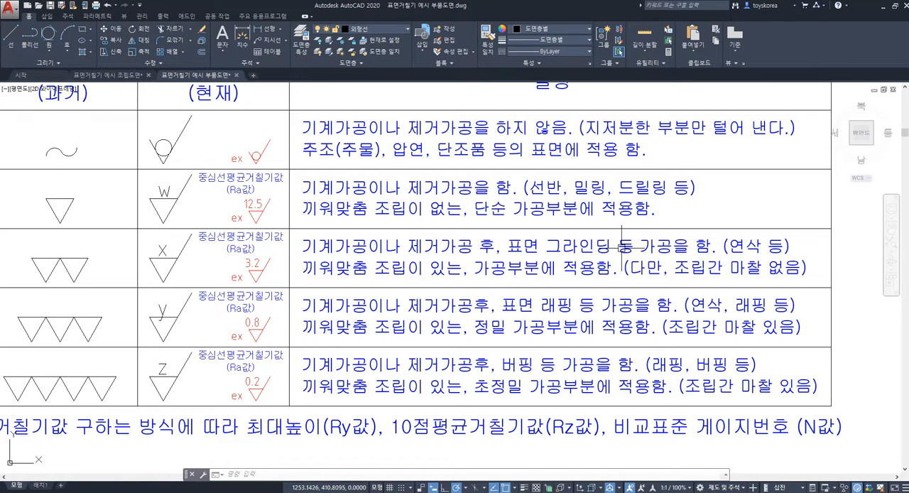
pyautogui.press('Escape')
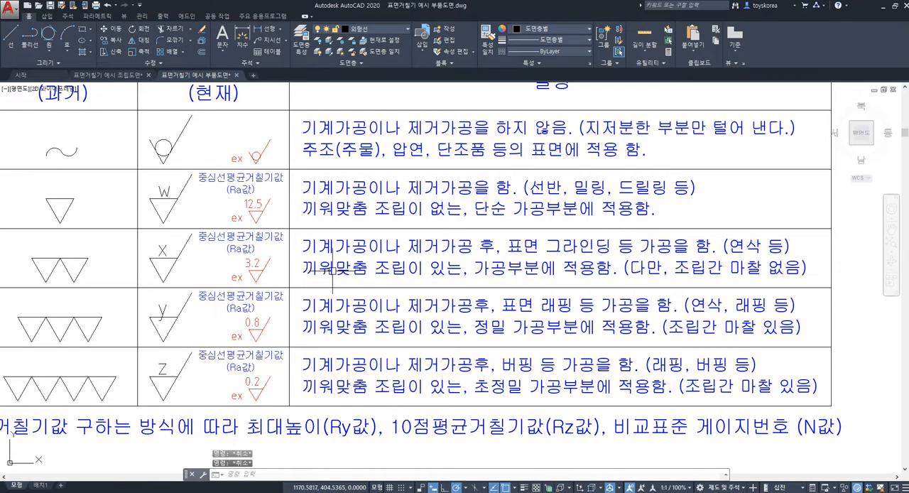
pyautogui.press('Escape')
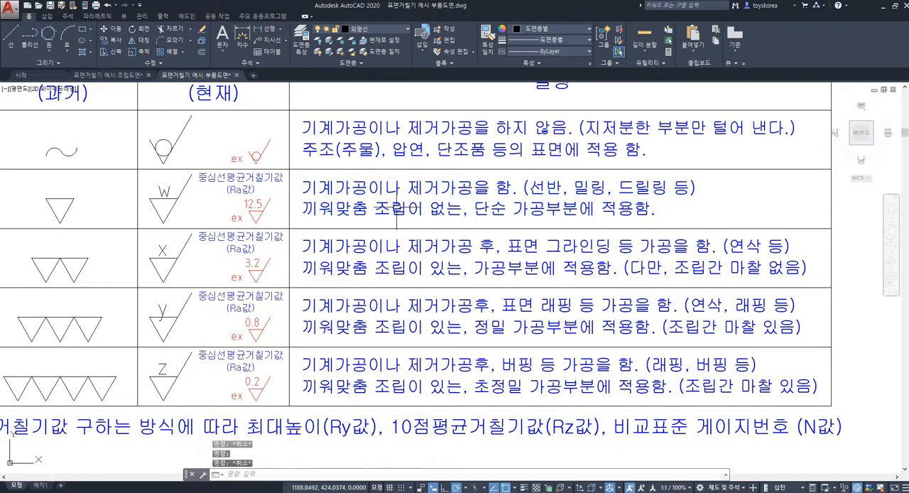
pyautogui.press('Escape')
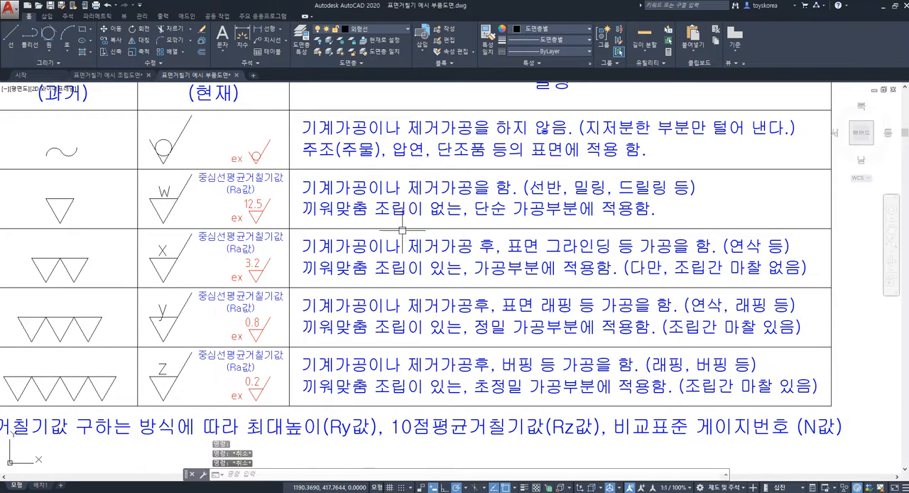
pyautogui.click(127, 237)
pyautogui.click(190, 414)
pyautogui.press('Escape')
pyautogui.click(382, 265)
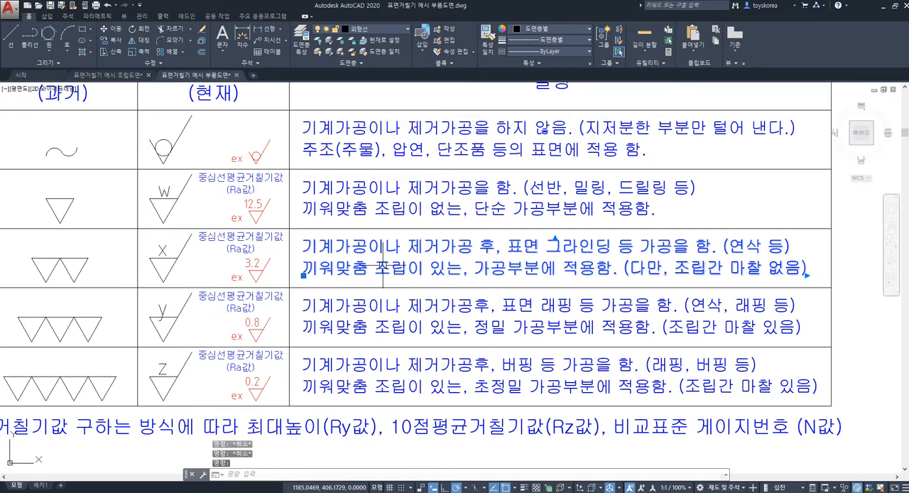
pyautogui.press('Escape')
pyautogui.click(395, 270)
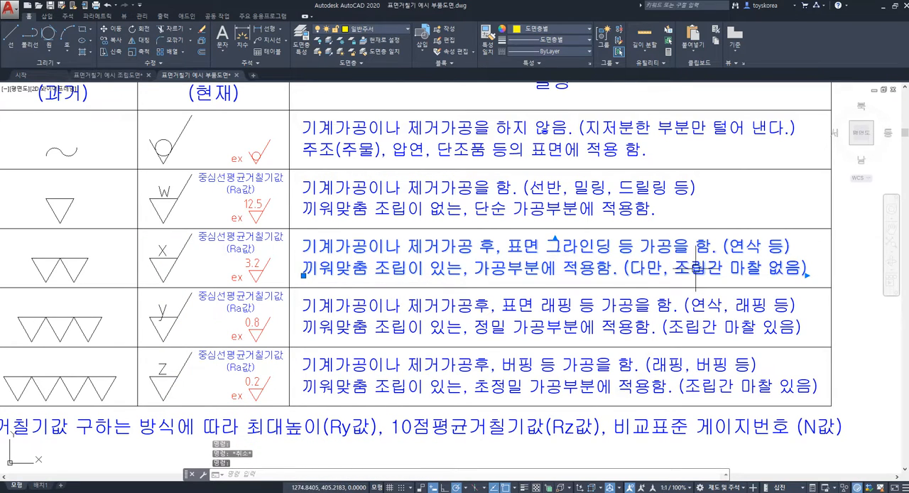
pyautogui.press('Escape')
pyautogui.moveTo(660, 254)
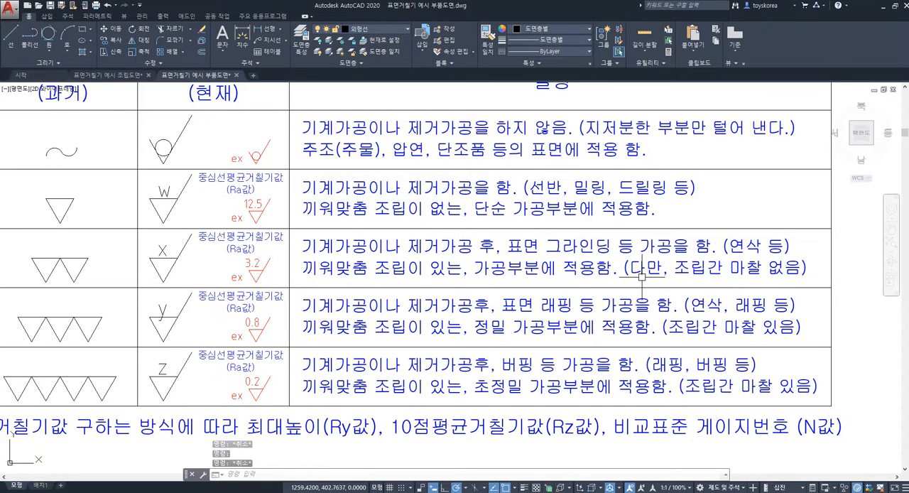
# Go to the housing's section view and highlight its two end faces marked with x symbols.
pyautogui.scroll(-1, 453, 265)
pyautogui.press('Escape')
pyautogui.moveTo(124, 274); pyautogui.dragTo(481, 300, button='middle')
pyautogui.scroll(-1, 215, 293)
pyautogui.moveTo(144, 298); pyautogui.dragTo(370, 247, button='middle')
pyautogui.scroll(2, 198, 225)
pyautogui.moveTo(198, 225)
pyautogui.mouseDown(button='middle')
pyautogui.moveTo(485, 159)
pyautogui.moveTo(631, 138)
pyautogui.mouseUp(button='middle')
pyautogui.moveTo(305, 254); pyautogui.dragTo(444, 289, button='middle')
pyautogui.scroll(2, 297, 228)
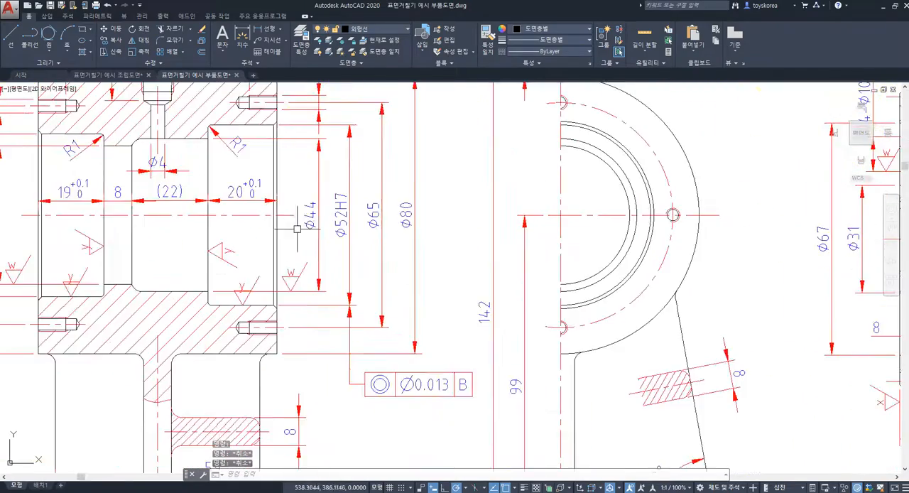
pyautogui.moveTo(297, 228); pyautogui.dragTo(384, 291, button='middle')
pyautogui.moveTo(405, 155); pyautogui.dragTo(419, 214, button='middle')
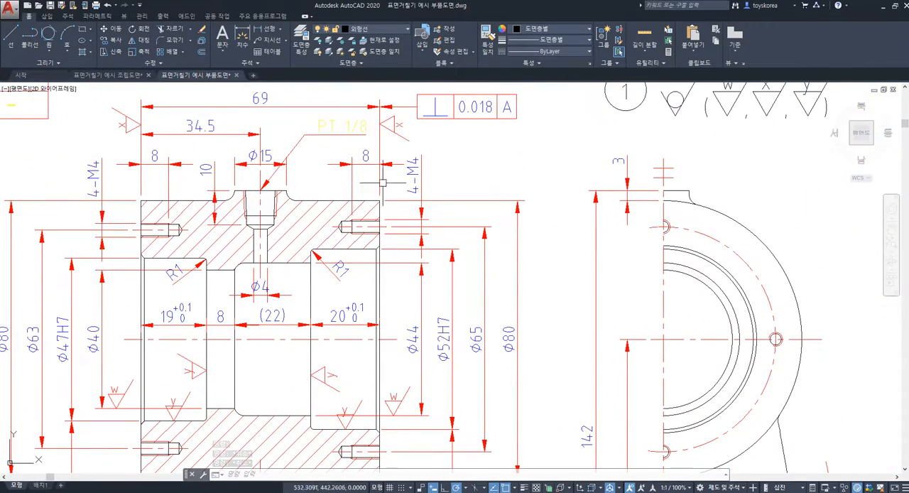
pyautogui.click(379, 264)
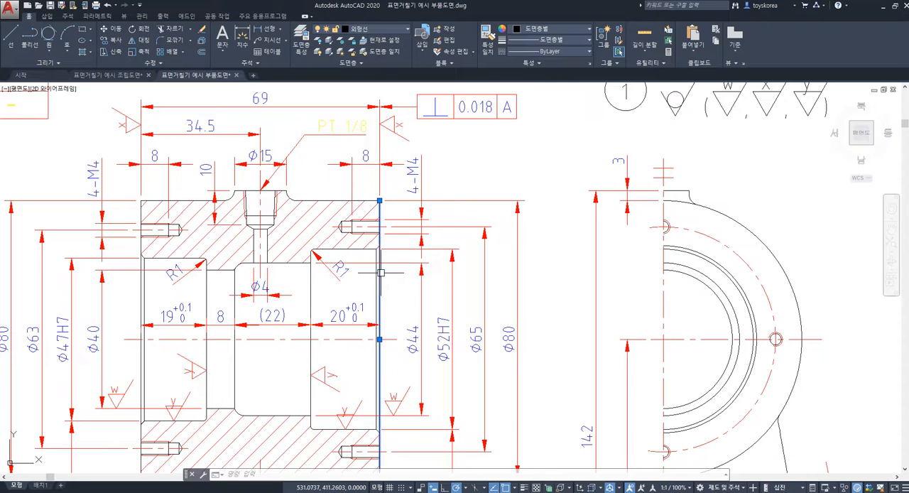
pyautogui.click(140, 284)
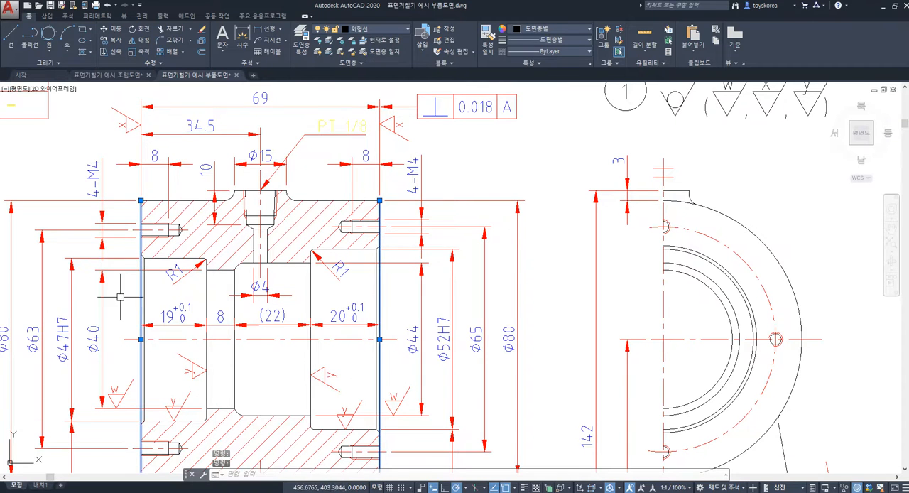
# Switch to the assembly drawing and examine how covers 5 and 6 meet the end faces of housing 1.
pyautogui.click(126, 75)
pyautogui.scroll(-2, 256, 212)
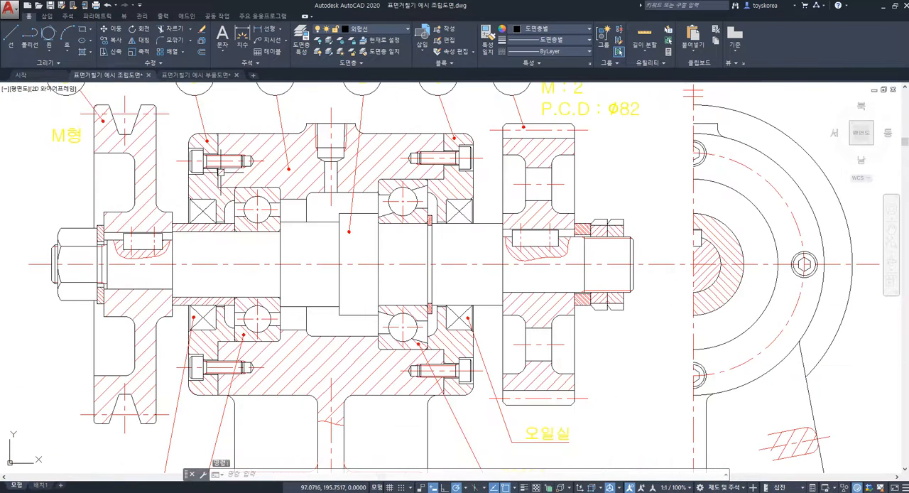
pyautogui.moveTo(449, 152); pyautogui.dragTo(441, 186, button='middle')
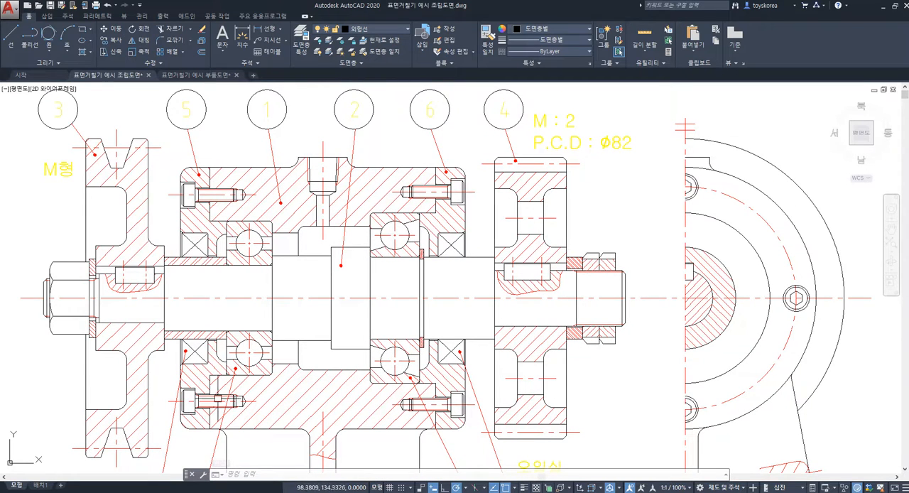
# Return to the parts drawing, clear the housing selection and go back to the roughness table's y row.
pyautogui.click(213, 75)
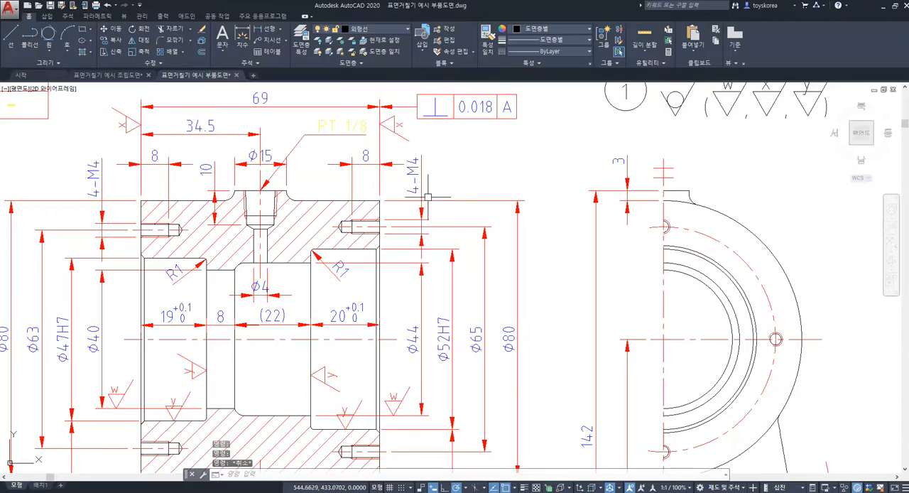
pyautogui.moveTo(498, 234); pyautogui.dragTo(173, 250, button='middle')
pyautogui.moveTo(369, 237); pyautogui.dragTo(33, 224, button='middle')
pyautogui.scroll(2, 554, 237)
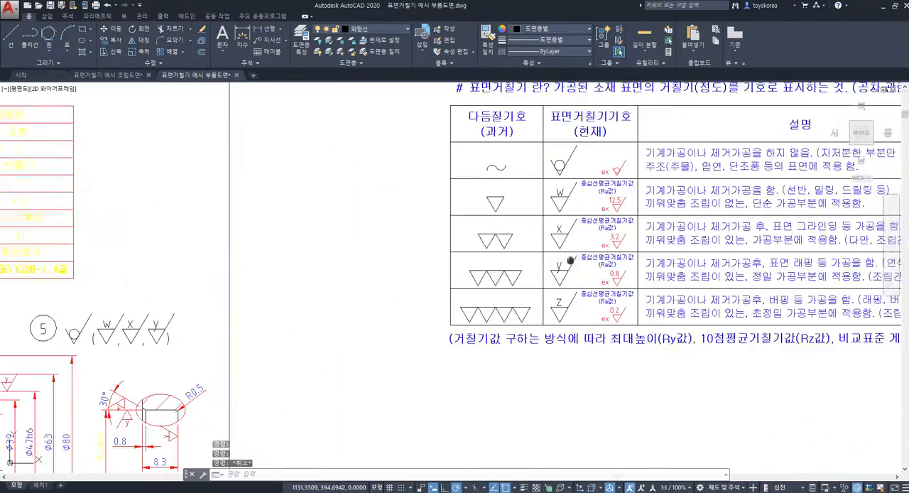
pyautogui.moveTo(570, 260); pyautogui.dragTo(368, 240, button='middle')
pyautogui.scroll(4, 398, 252)
pyautogui.scroll(-4, 396, 250)
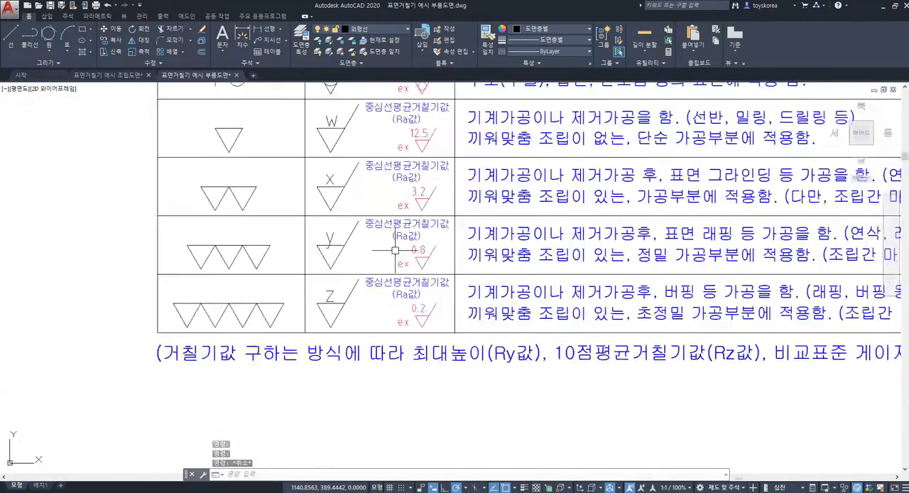
pyautogui.moveTo(421, 268); pyautogui.dragTo(342, 266, button='middle')
pyautogui.scroll(2, 363, 248)
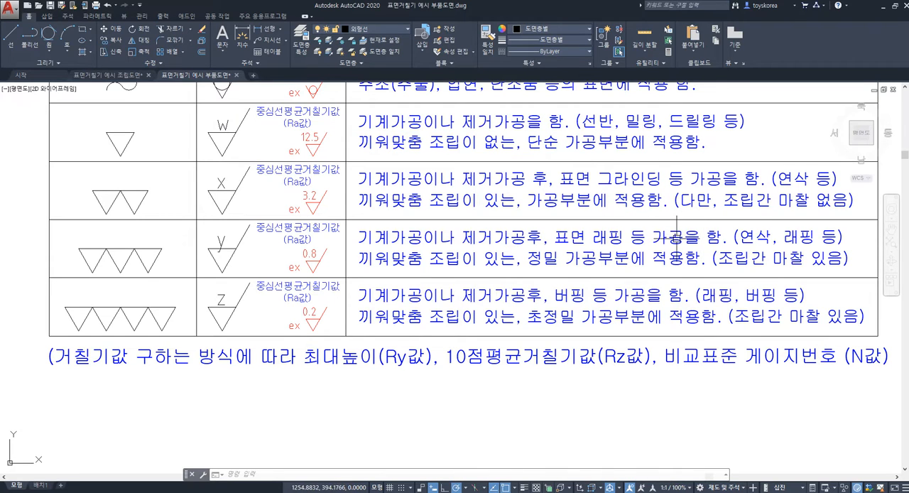
# Examine the y row's description of precision fitted parts with friction, highlighting the text and clearing the selection.
pyautogui.click(550, 260)
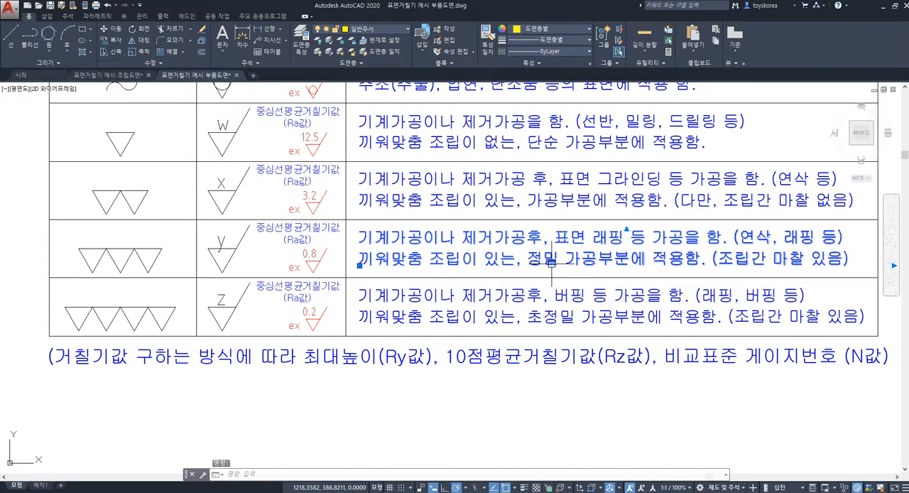
pyautogui.press('Escape')
pyautogui.press('Escape')
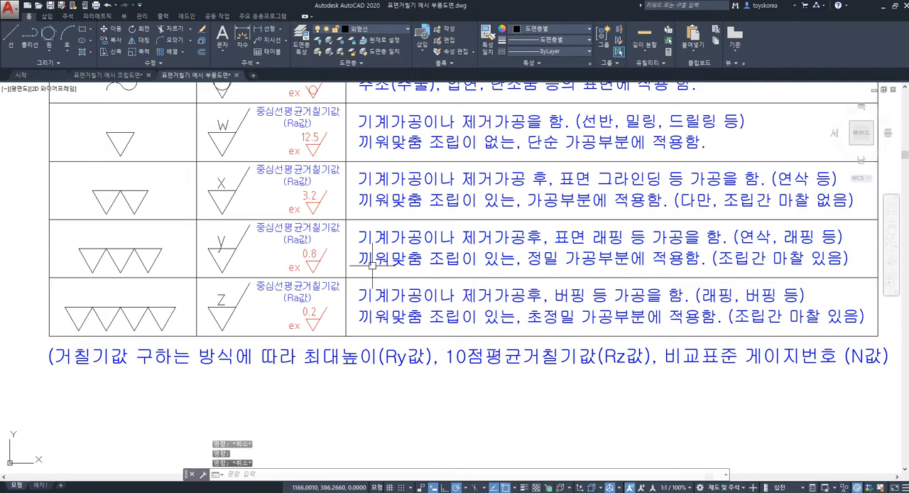
pyautogui.click(390, 260)
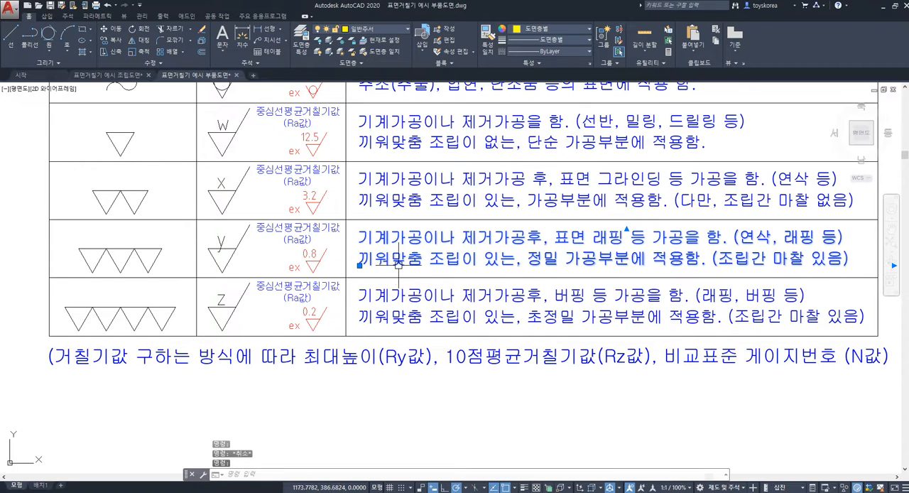
pyautogui.press('Escape')
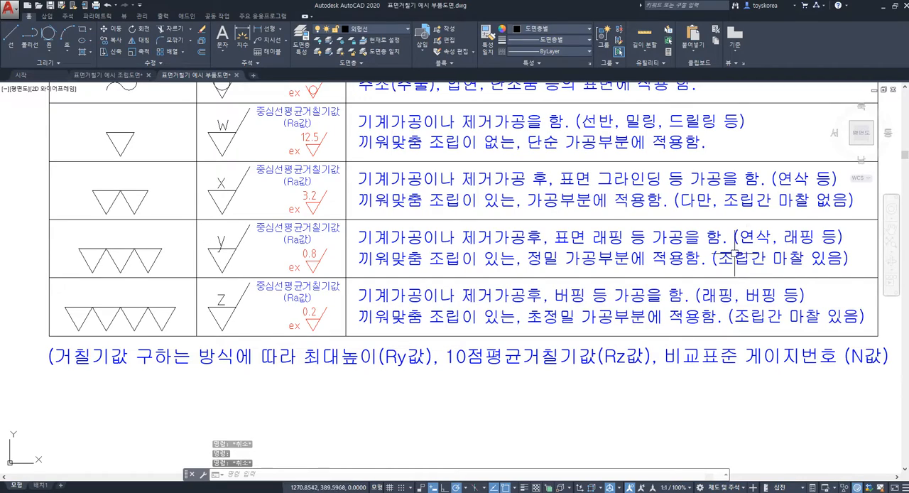
# Go back to the housing's section view and highlight the shoulder and both wall lines of the ø47H7 bore.
pyautogui.scroll(-2, 469, 191)
pyautogui.moveTo(308, 245); pyautogui.dragTo(790, 294, button='middle')
pyautogui.scroll(-2, 600, 256)
pyautogui.moveTo(600, 256); pyautogui.dragTo(848, 221, button='middle')
pyautogui.moveTo(204, 319); pyautogui.dragTo(204, 319, button='middle')
pyautogui.scroll(6, 204, 320)
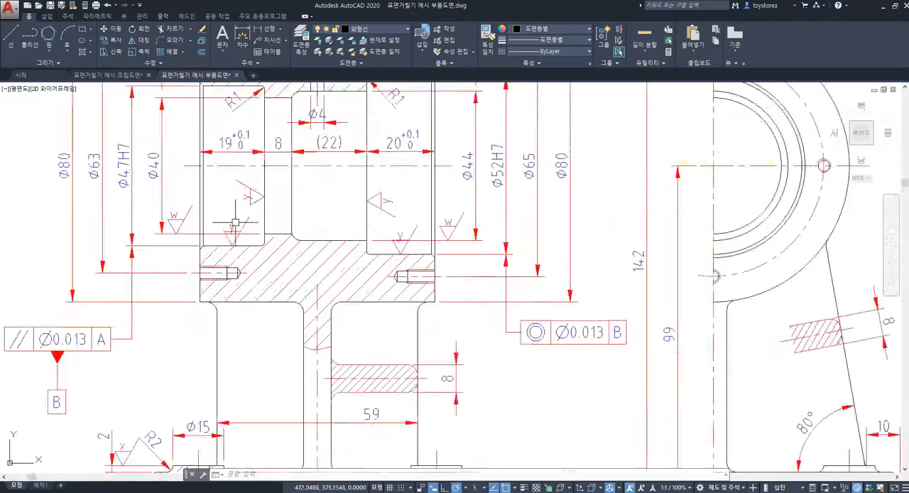
pyautogui.click(285, 271)
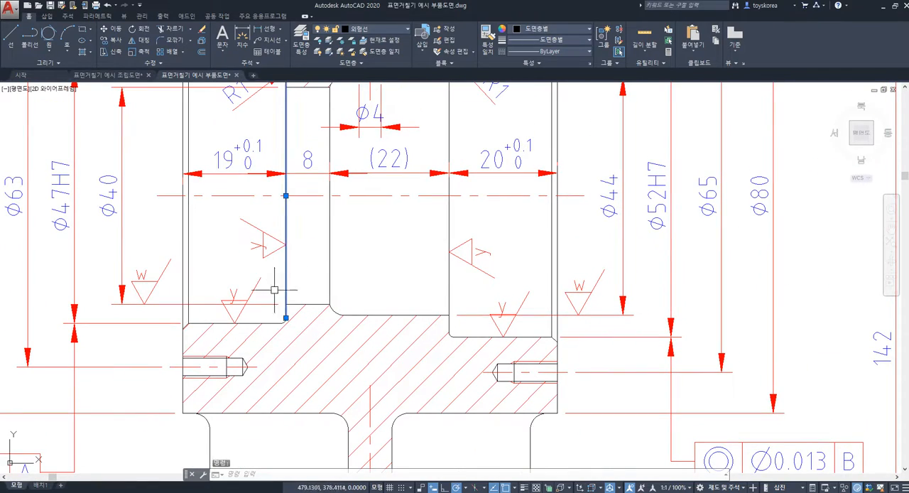
pyautogui.press('Escape')
pyautogui.click(252, 323)
pyautogui.click(285, 280)
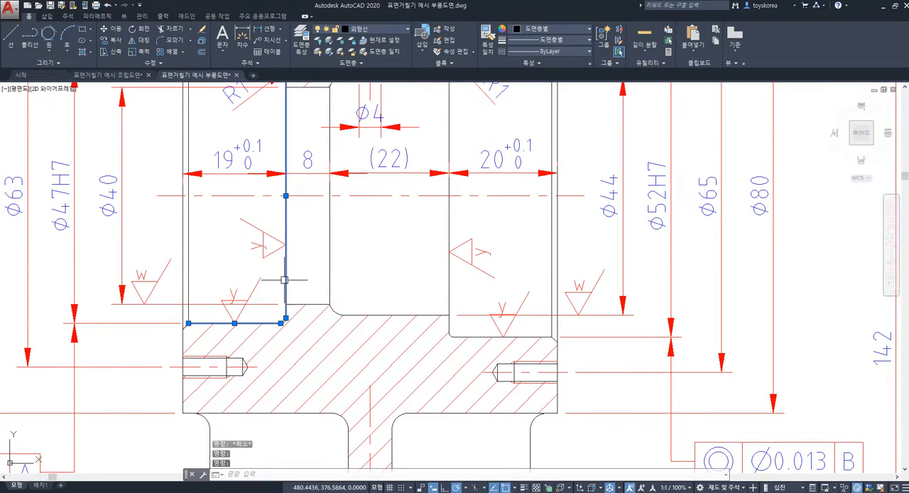
pyautogui.moveTo(284, 280); pyautogui.dragTo(299, 355, button='middle')
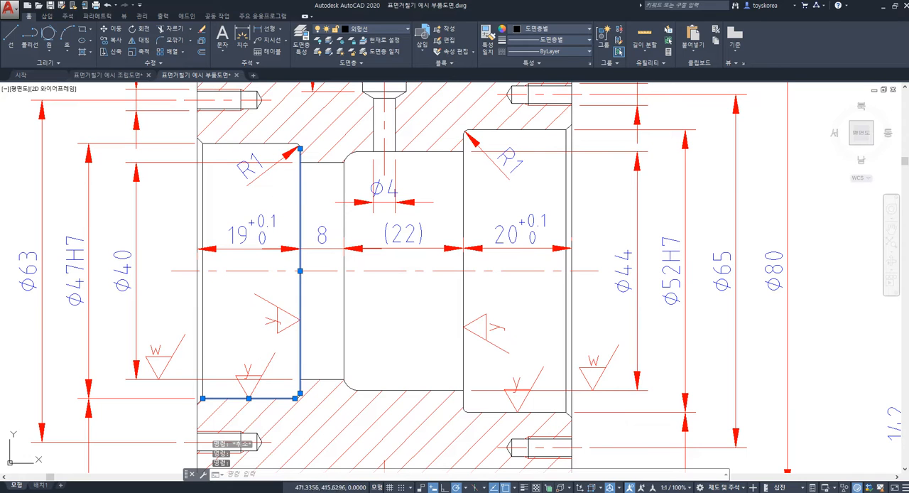
pyautogui.click(233, 142)
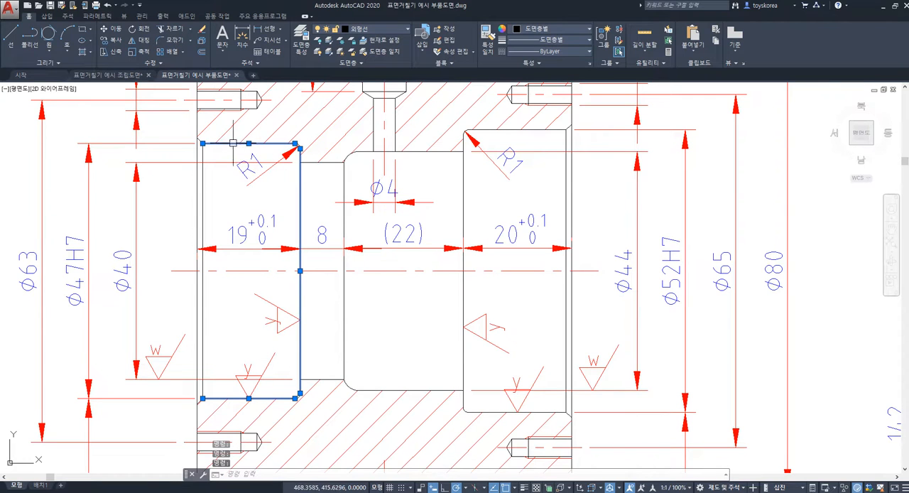
# Add the shoulder and both wall lines of the housing's ø52H7 bore to the highlighted surfaces.
pyautogui.click(490, 410)
pyautogui.click(458, 355)
pyautogui.click(463, 350)
pyautogui.click(463, 350)
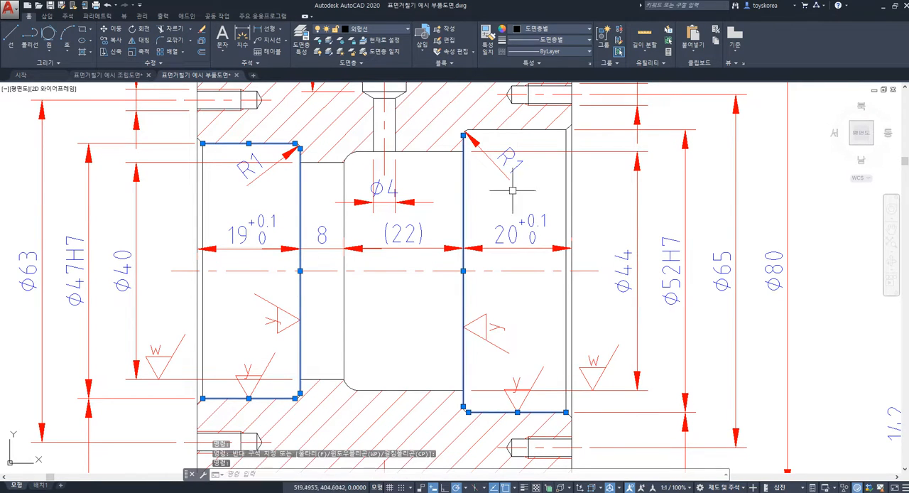
pyautogui.click(509, 129)
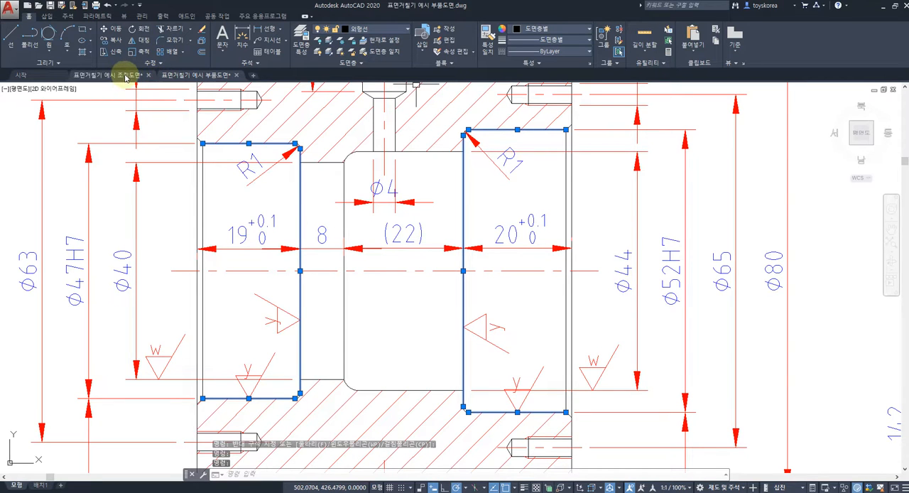
# Switch to the assembly drawing and examine the two bearings seated in the housing bores.
pyautogui.click(125, 76)
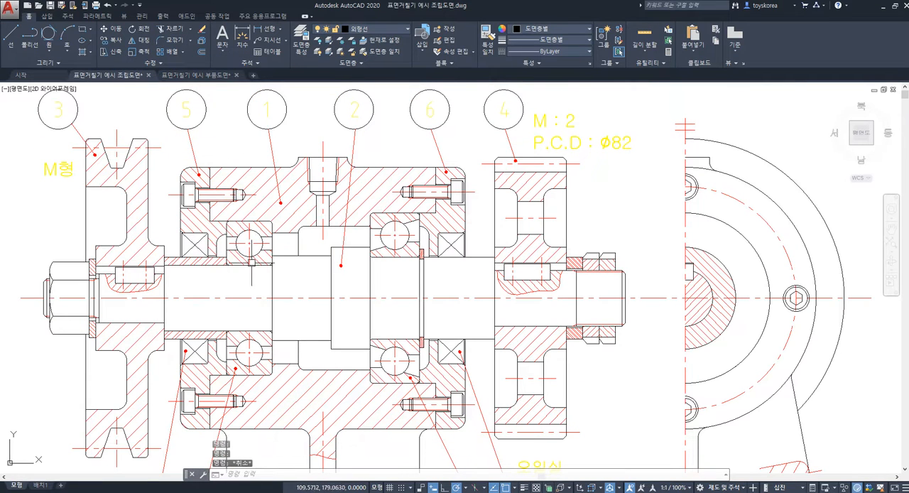
pyautogui.scroll(3, 243, 255)
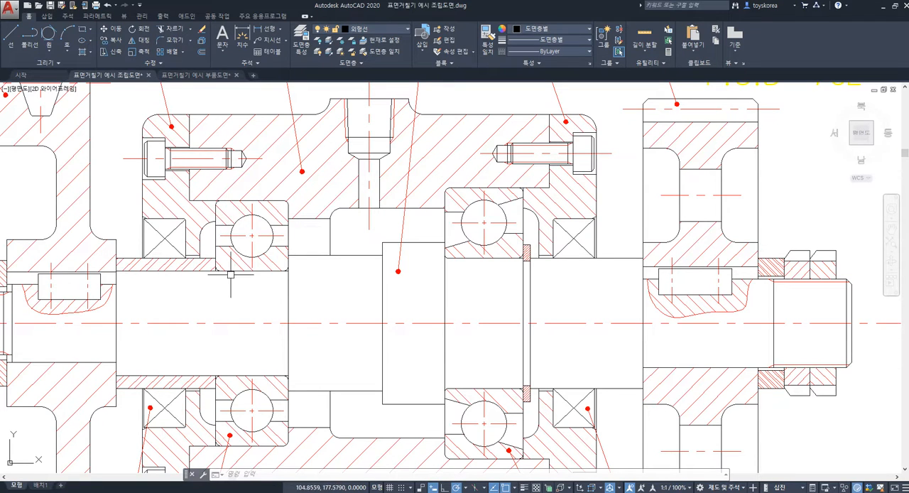
# Highlight the ball bearing's outer seat, shaft seat and housing shoulder lines at the assembly's left end, and clear the selection.
pyautogui.scroll(4, 225, 201)
pyautogui.click(222, 199)
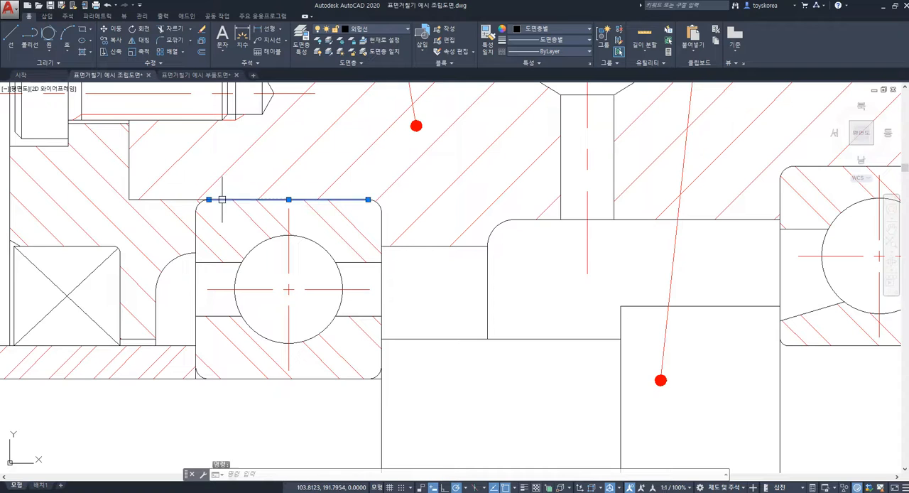
pyautogui.click(231, 378)
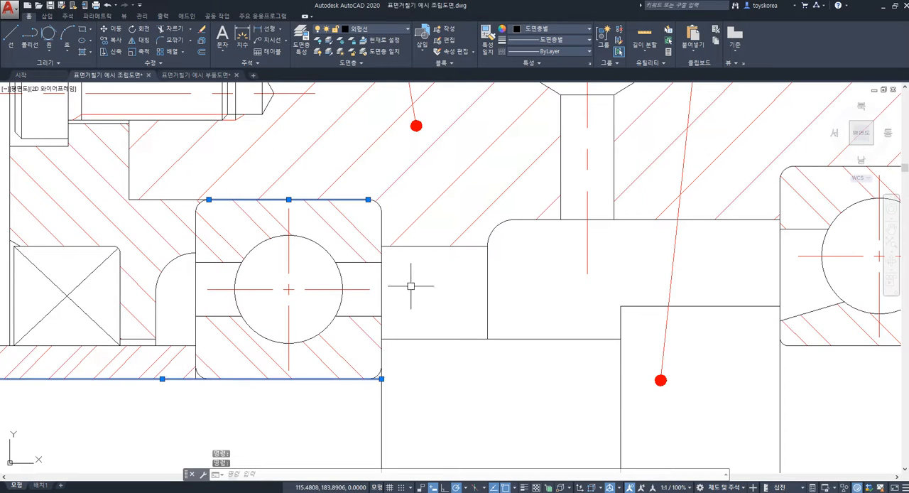
pyautogui.click(381, 235)
pyautogui.press('Escape')
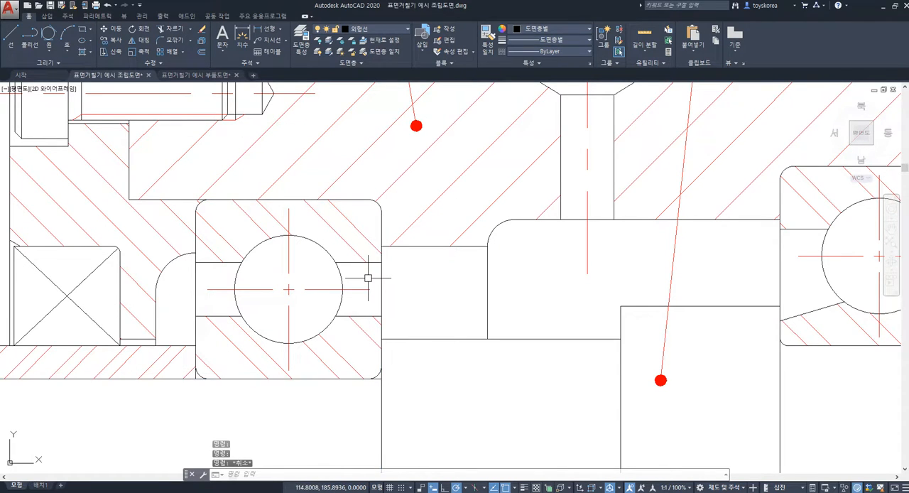
pyautogui.scroll(-2, 370, 271)
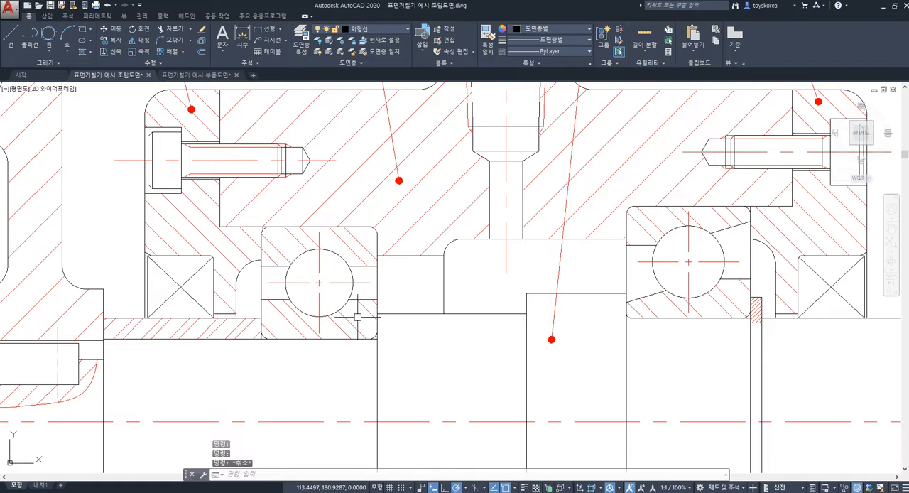
# Switch to the parts drawing's shaft and highlight both outlines of the left bearing seat and the adjoining ø26 shoulder.
pyautogui.hotkey('ctrl', 'Tab')
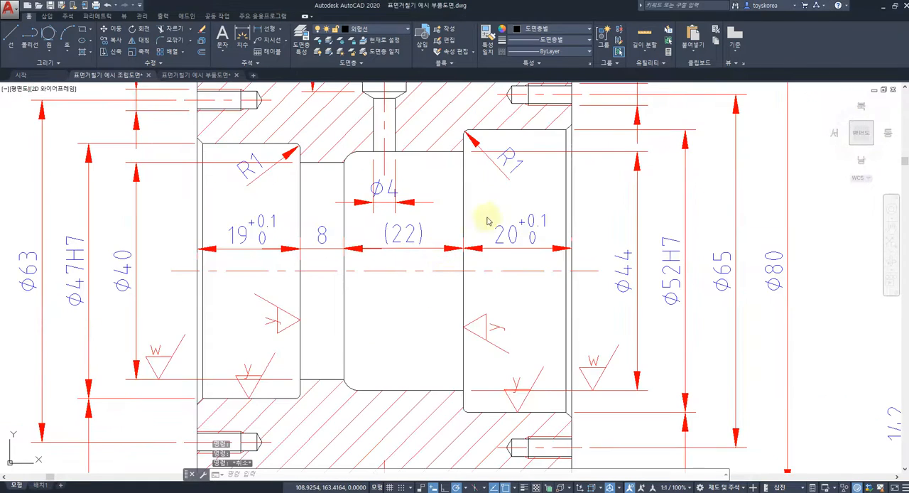
pyautogui.scroll(-6, 487, 221)
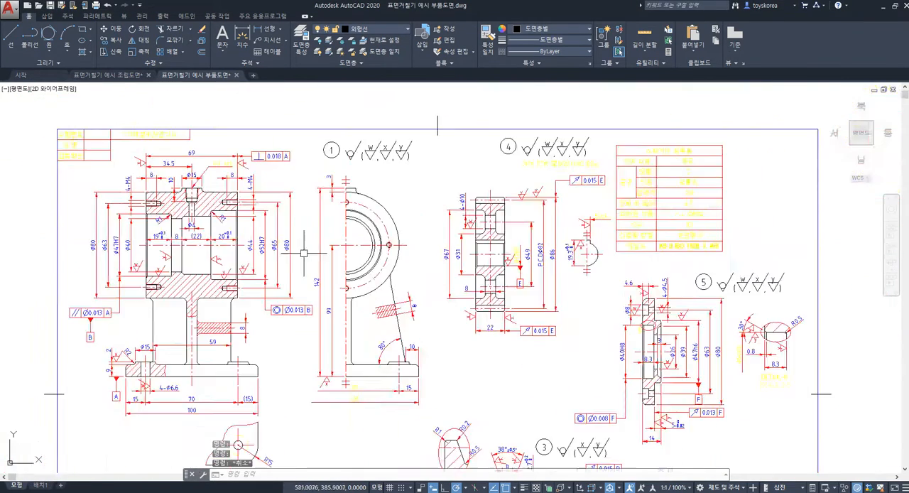
pyautogui.moveTo(419, 296); pyautogui.dragTo(372, 190, button='middle')
pyautogui.moveTo(241, 372)
pyautogui.mouseDown(button='middle')
pyautogui.moveTo(391, 323)
pyautogui.moveTo(384, 423)
pyautogui.mouseUp(button='middle')
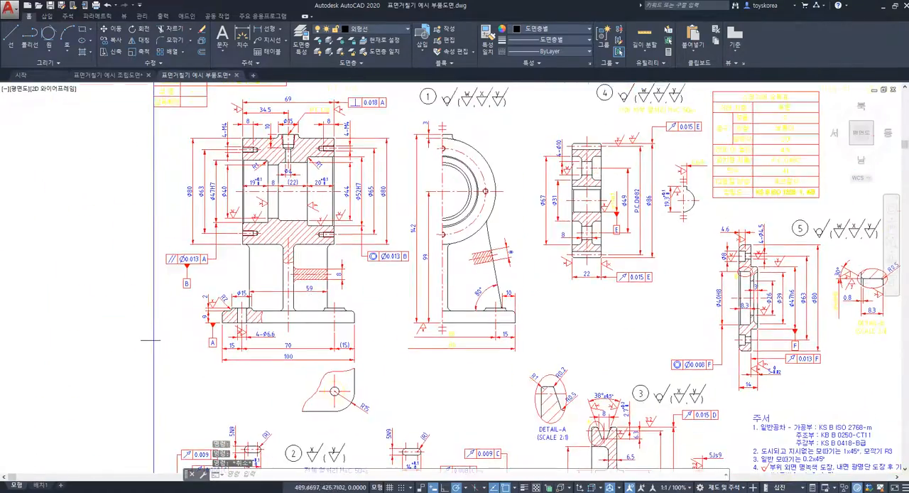
pyautogui.scroll(2, 278, 147)
pyautogui.moveTo(272, 321); pyautogui.dragTo(322, 142, button='middle')
pyautogui.moveTo(343, 301); pyautogui.dragTo(321, 135, button='middle')
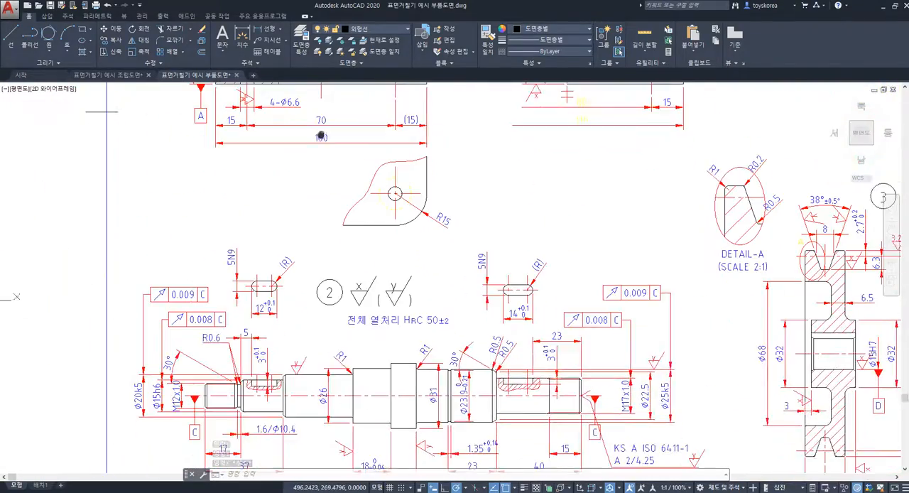
pyautogui.moveTo(382, 299); pyautogui.dragTo(346, 242, button='middle')
pyautogui.scroll(4, 350, 348)
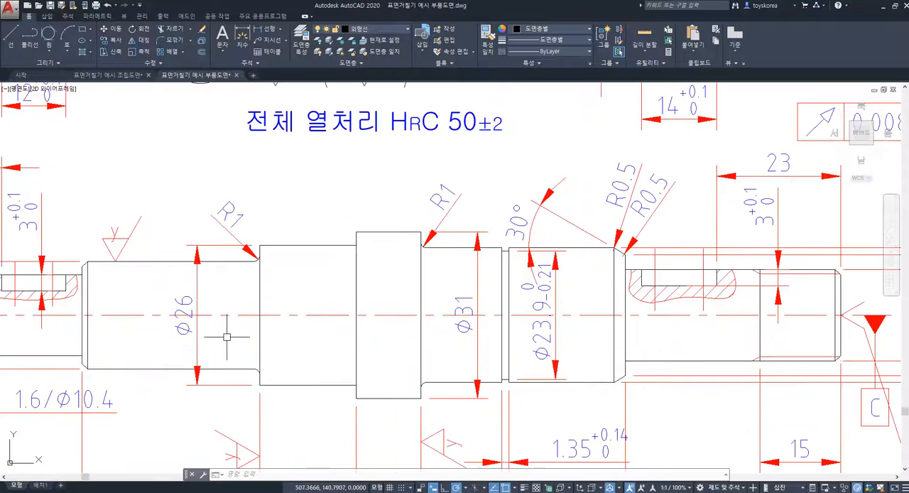
pyautogui.moveTo(227, 337); pyautogui.dragTo(311, 299, button='middle')
pyautogui.click(241, 224)
pyautogui.click(344, 242)
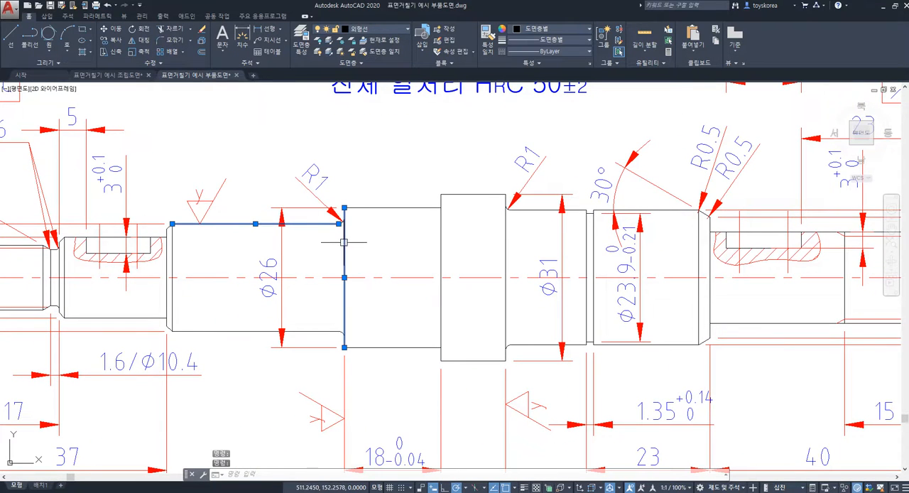
pyautogui.click(299, 330)
# Add the ø31 collar's right shoulder and both adjacent bearing seat outlines to the highlighted shaft surfaces, and clear the selection.
pyautogui.click(505, 323)
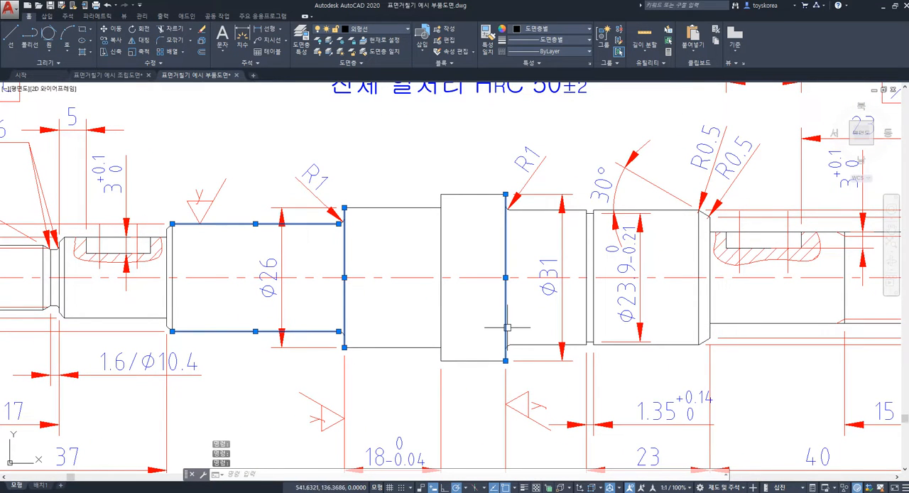
pyautogui.click(529, 344)
pyautogui.click(539, 215)
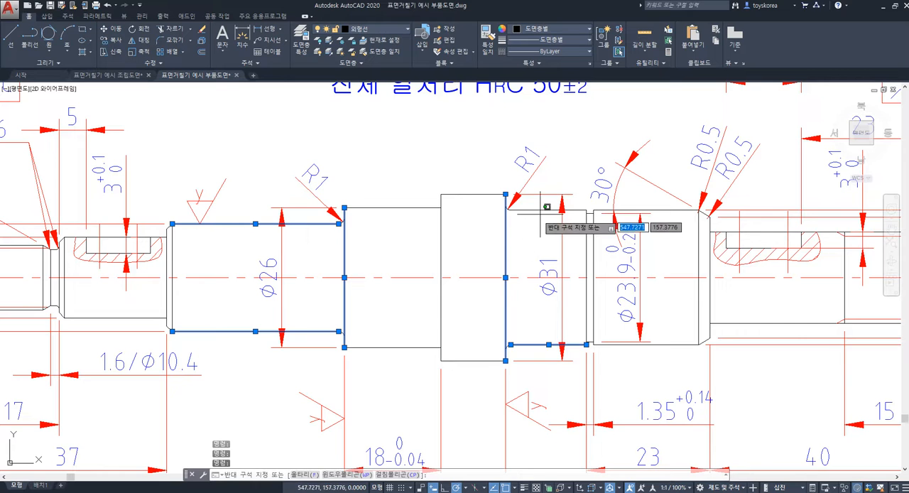
pyautogui.click(532, 203)
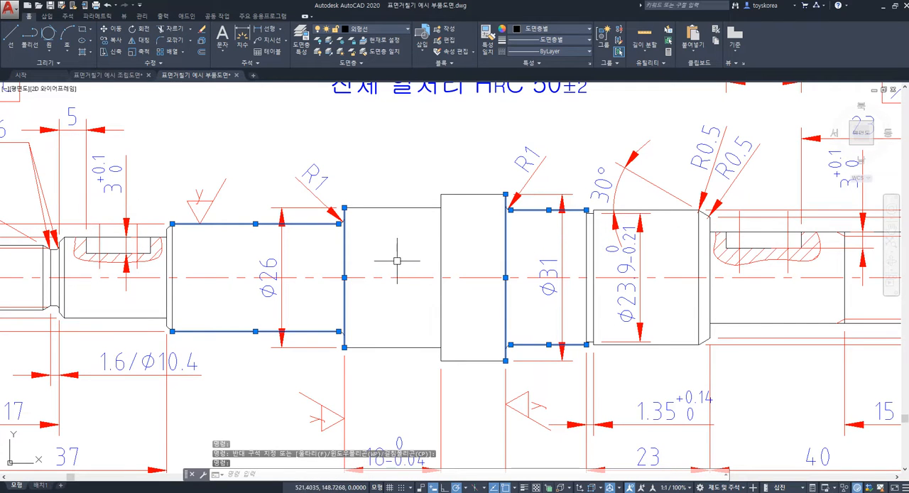
pyautogui.scroll(-4, 416, 262)
pyautogui.press('Escape')
# Return to the surface roughness table and examine the z row's symbol, Ra value and description of ultra-precision fitted parts.
pyautogui.scroll(-2, 426, 256)
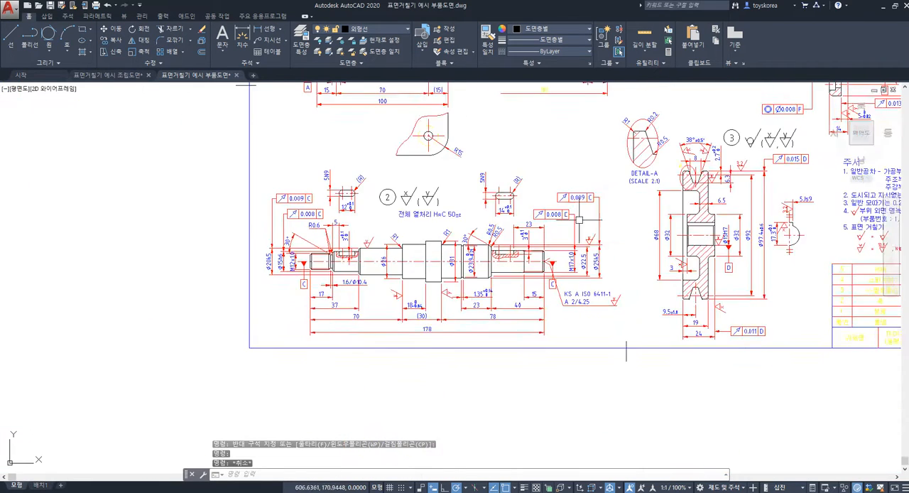
pyautogui.moveTo(578, 215); pyautogui.dragTo(156, 316, button='middle')
pyautogui.scroll(-2, 146, 321)
pyautogui.scroll(5, 536, 187)
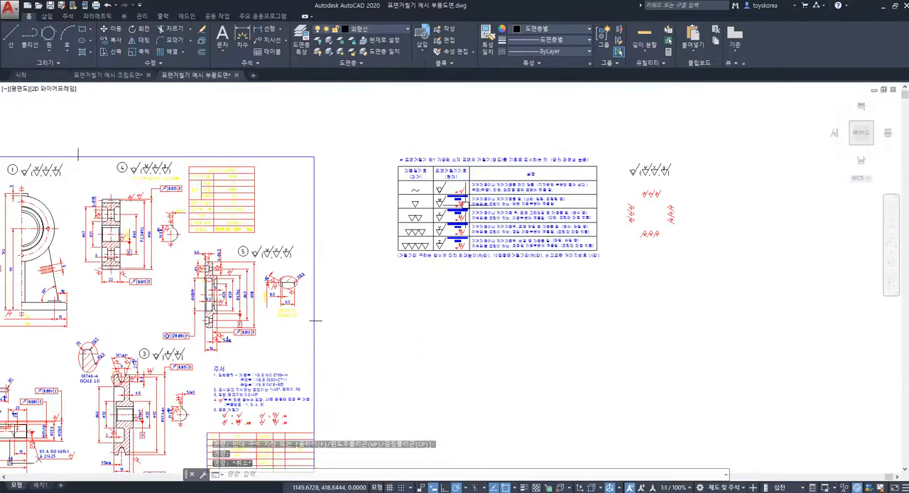
pyautogui.scroll(2, 613, 313)
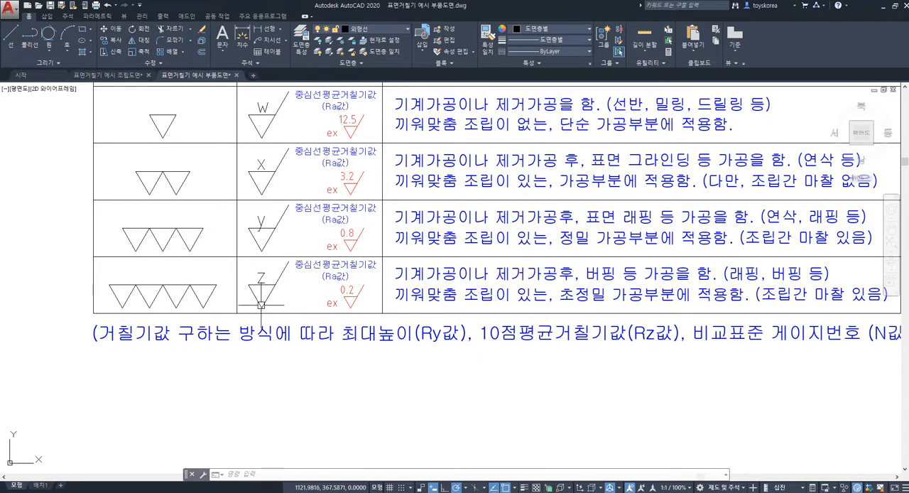
pyautogui.scroll(2, 282, 299)
pyautogui.moveTo(369, 305); pyautogui.dragTo(327, 253)
pyautogui.press('Escape')
pyautogui.press('Escape')
pyautogui.press('Escape')
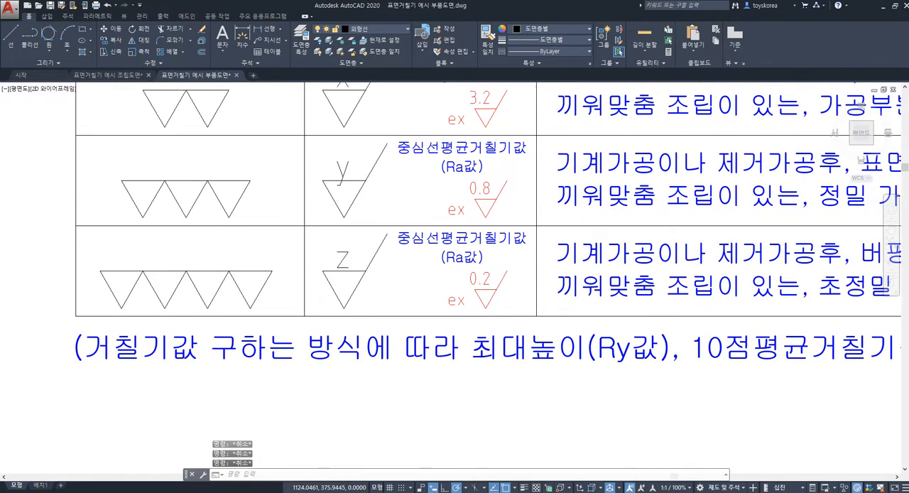
# Examine the whole roughness table, comparing the current symbols and example Ra values of the w, x, y and z rows.
pyautogui.scroll(-4, 313, 291)
pyautogui.scroll(3, 316, 222)
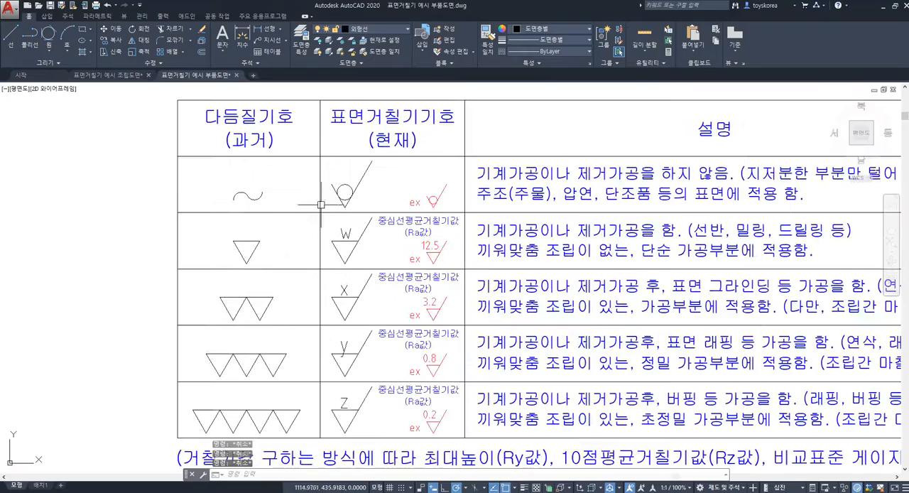
pyautogui.scroll(-2, 316, 223)
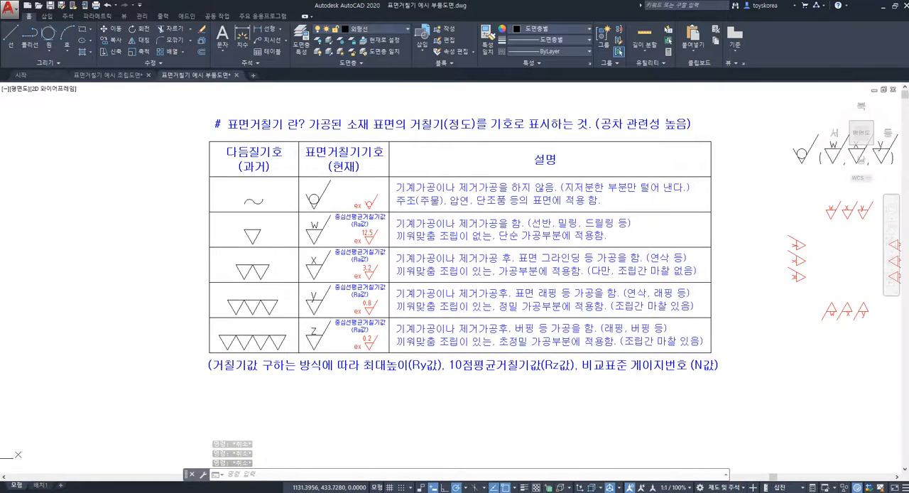
pyautogui.scroll(2, 343, 277)
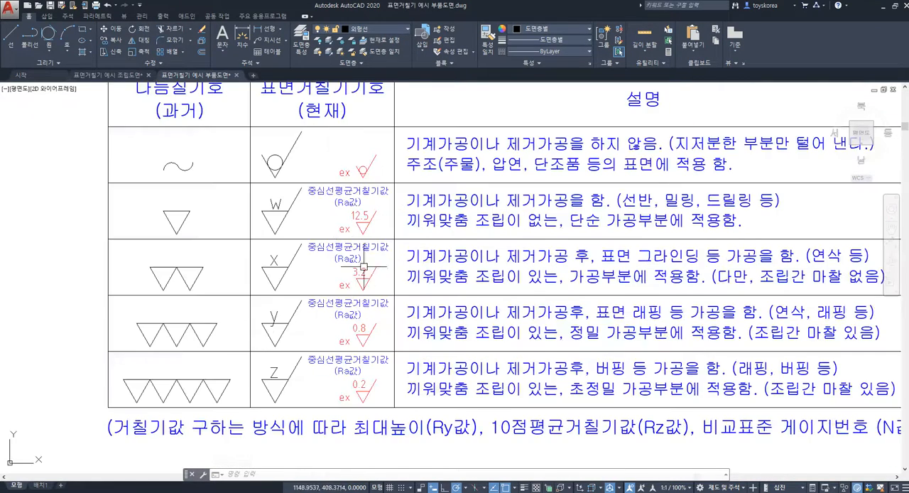
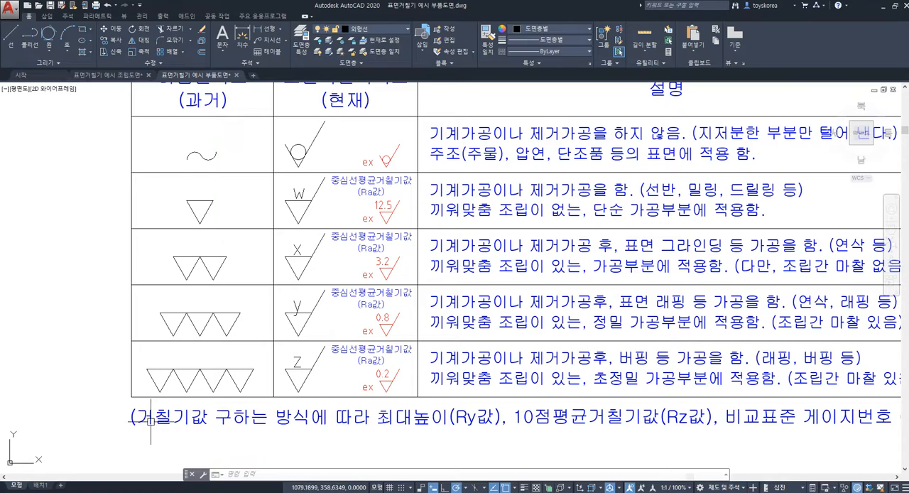
# Examine the note on Ry, Rz and N values below the roughness table and the set of roughness symbols beside the table.
pyautogui.moveTo(392, 428); pyautogui.dragTo(332, 418, button='middle')
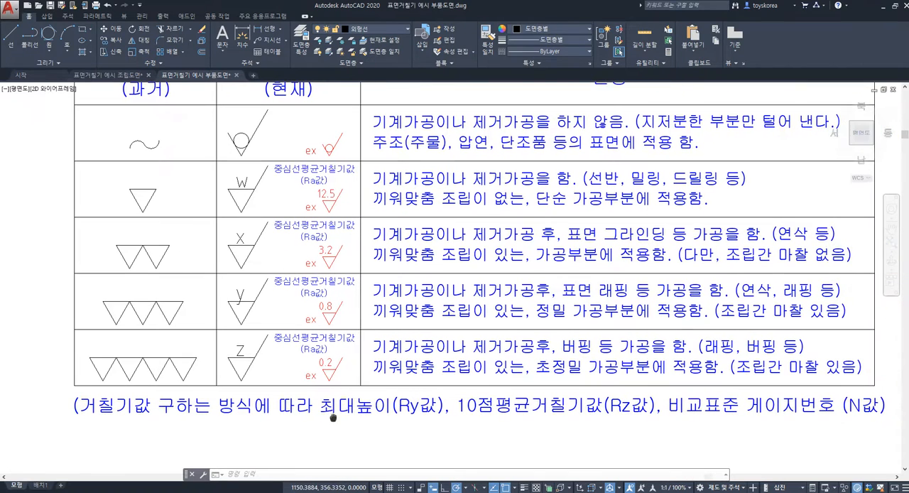
pyautogui.moveTo(424, 405); pyautogui.dragTo(346, 402, button='middle')
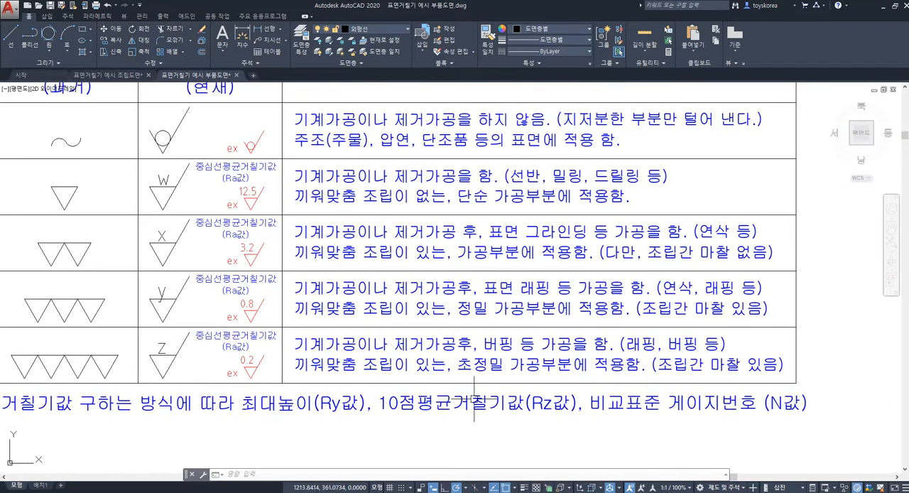
pyautogui.moveTo(578, 412); pyautogui.dragTo(554, 395, button='middle')
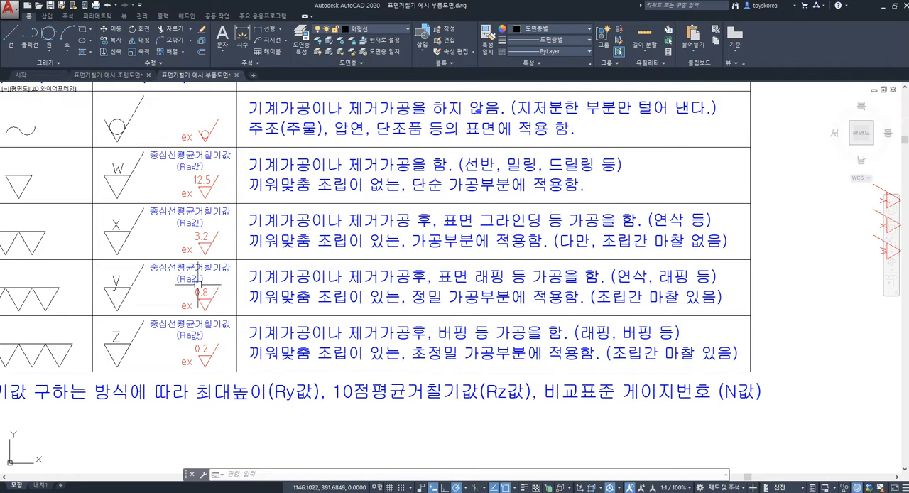
pyautogui.click(237, 393)
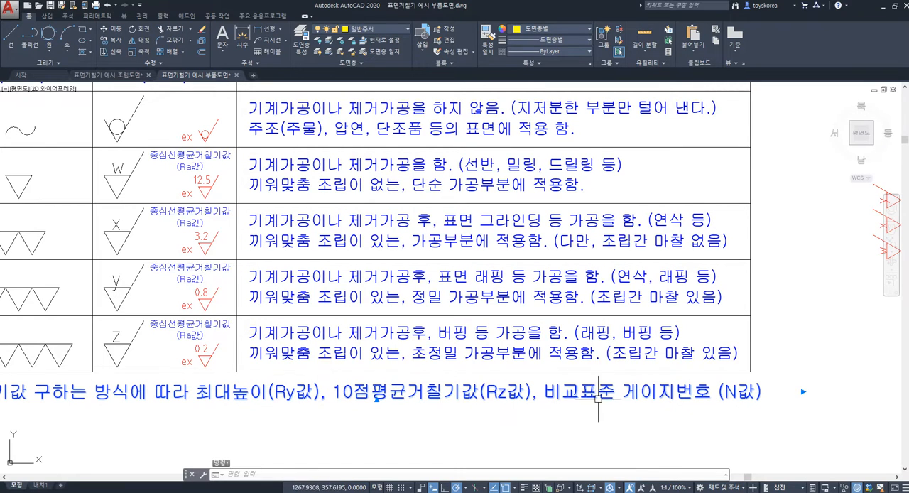
pyautogui.press('Escape')
pyautogui.press('Escape')
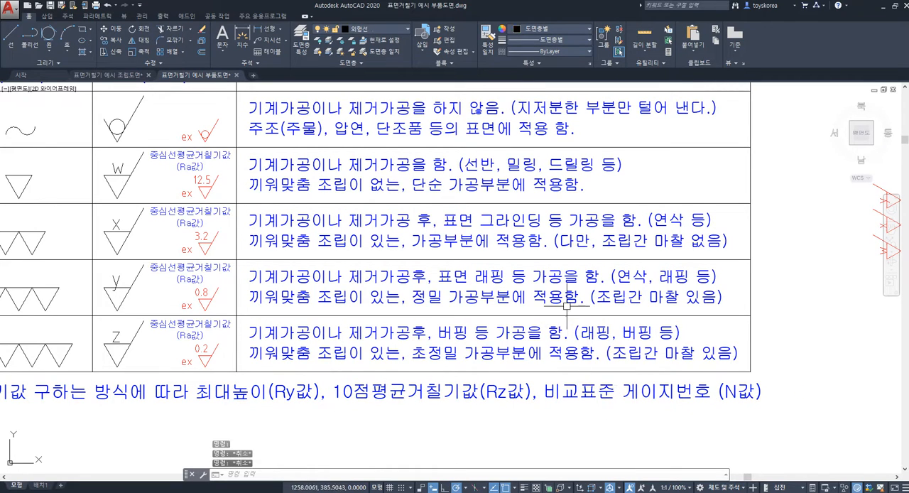
pyautogui.scroll(-2, 579, 295)
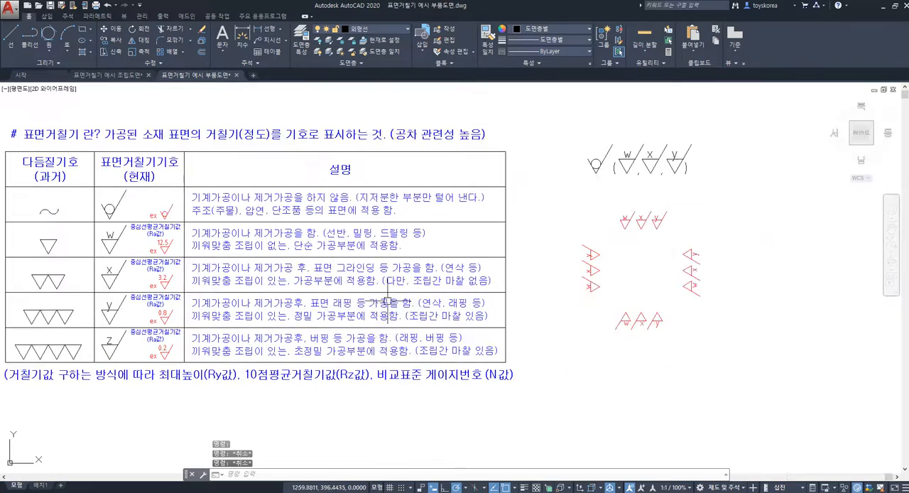
pyautogui.moveTo(598, 164); pyautogui.dragTo(578, 168, button='middle')
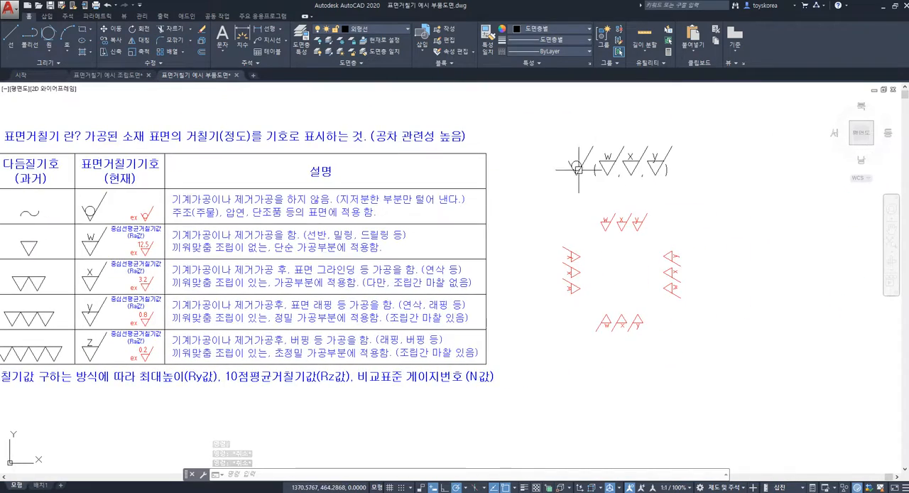
pyautogui.moveTo(384, 255); pyautogui.dragTo(499, 263, button='middle')
pyautogui.moveTo(749, 224); pyautogui.dragTo(469, 208, button='middle')
pyautogui.scroll(2, 505, 205)
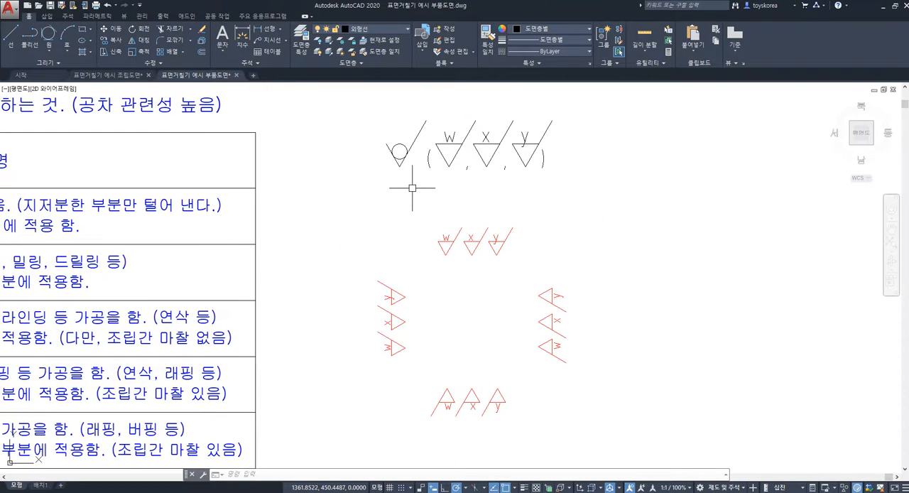
# Draw a six-sided polygon circumscribed about a circle of radius 7 in the empty area beside the roughness symbols.
pyautogui.moveTo(638, 178); pyautogui.dragTo(519, 208, button='middle')
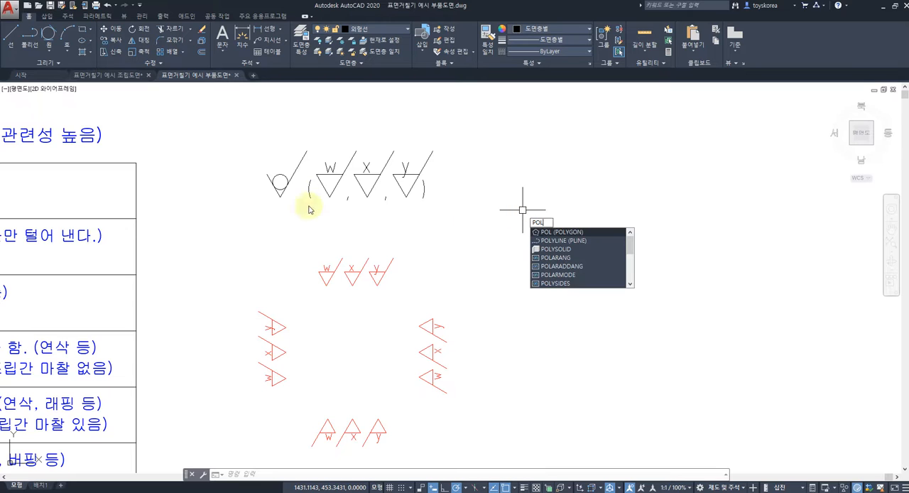
pyautogui.click(531, 232)
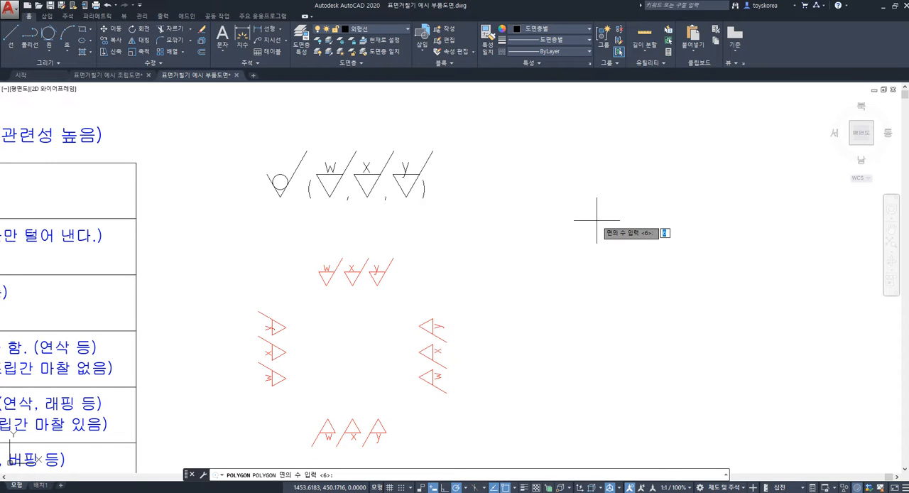
pyautogui.press('Return')
pyautogui.click(598, 228)
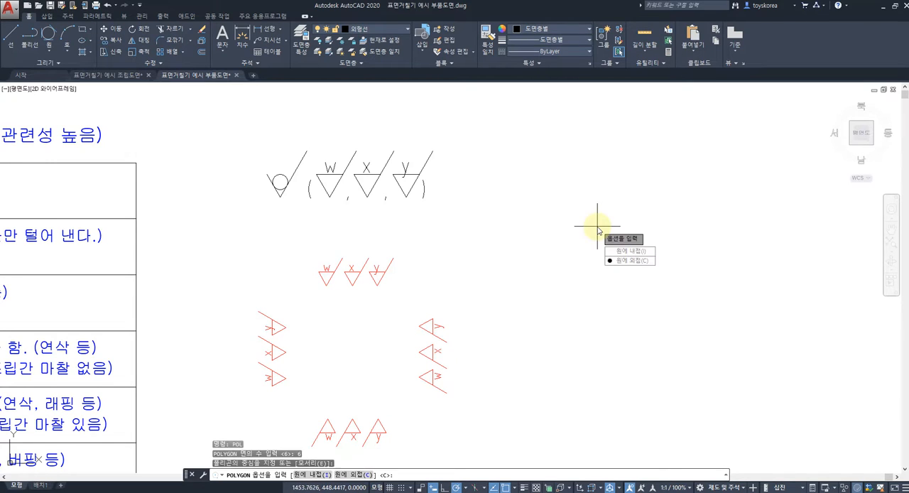
pyautogui.click(644, 261)
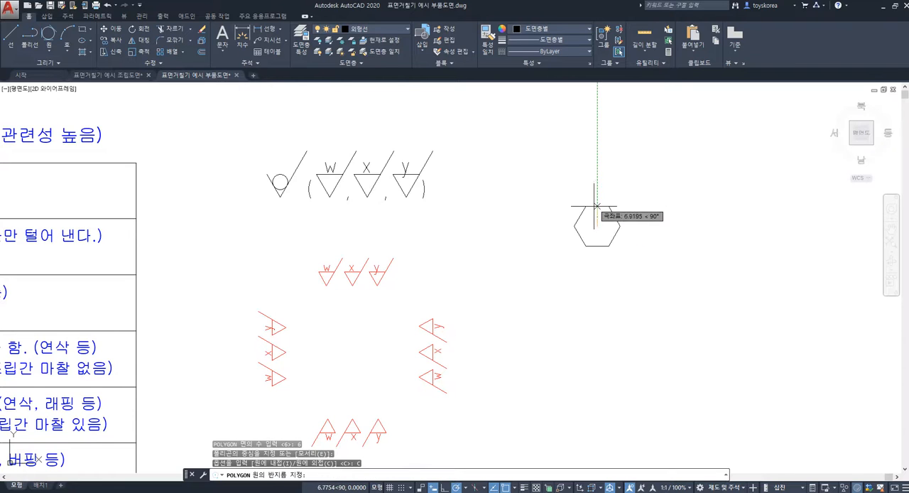
pyautogui.write('7')
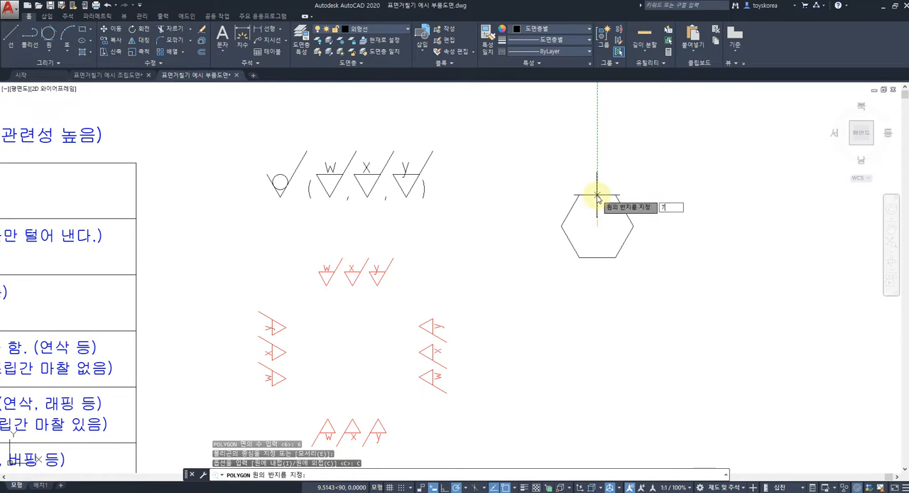
pyautogui.press('Return')
# Draw two lines across the hexagon, from its lower-left to upper-right vertex and from its left to right vertex.
pyautogui.scroll(2, 595, 214)
pyautogui.moveTo(590, 217); pyautogui.dragTo(594, 246, button='middle')
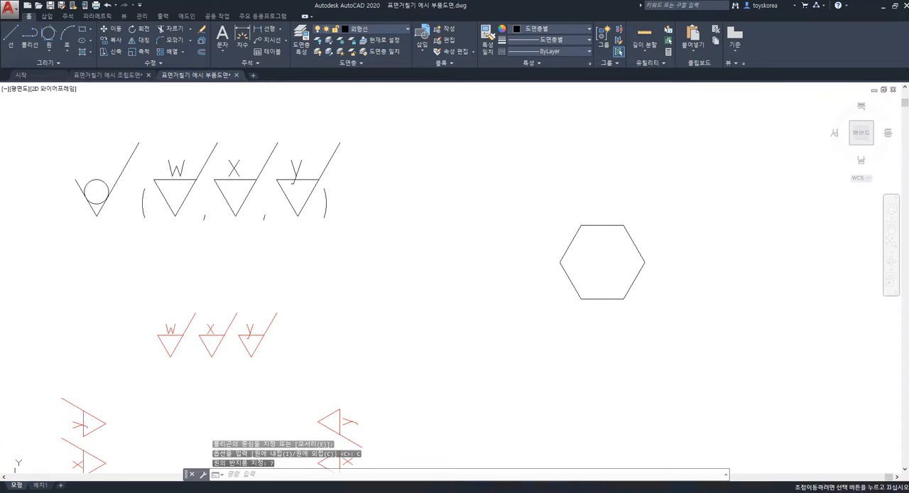
pyautogui.write('l')
pyautogui.press('Return')
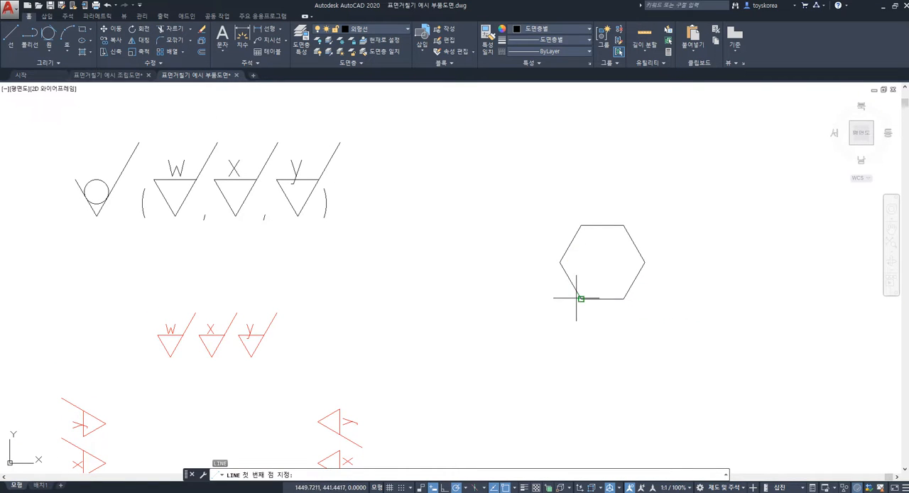
pyautogui.click(581, 298)
pyautogui.click(623, 226)
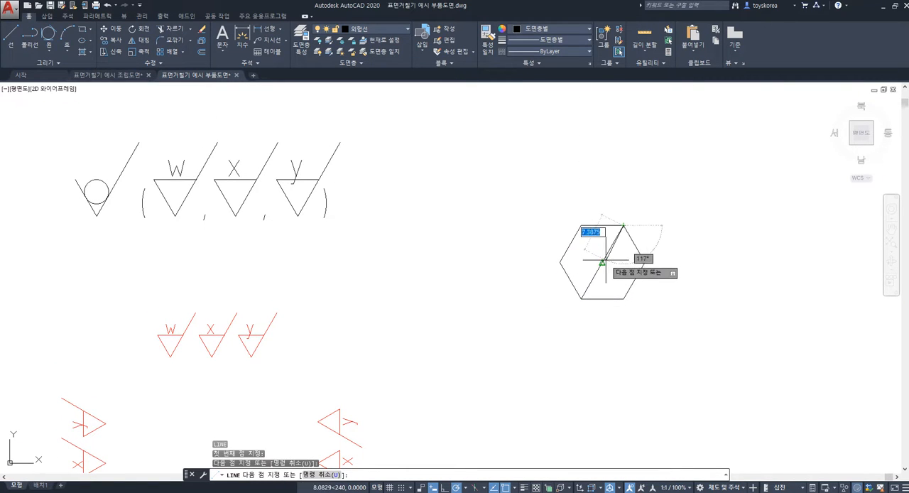
pyautogui.press('Return')
pyautogui.press('Return')
pyautogui.click(560, 262)
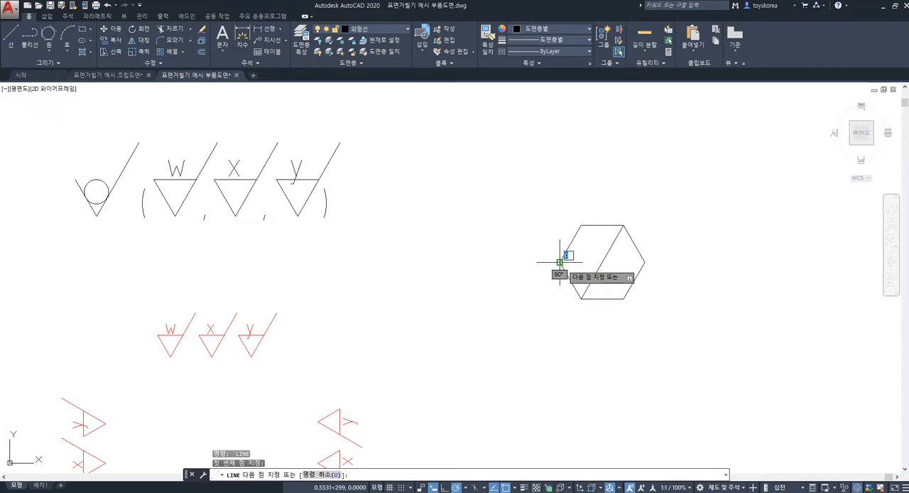
pyautogui.click(644, 262)
pyautogui.press('Escape')
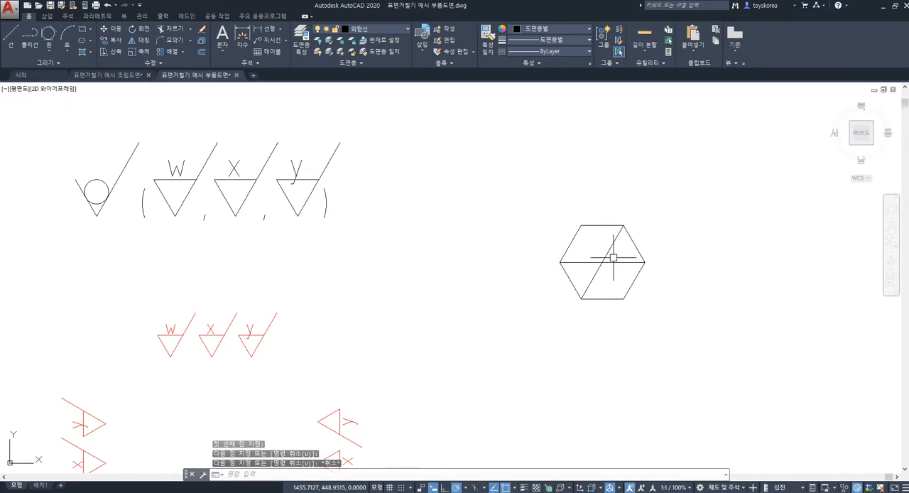
# Trim the horizontal line and the hexagon outline on the right side, using the sloped diagonal as cutting edge.
pyautogui.write('tr')
pyautogui.press('Return')
pyautogui.click(610, 250)
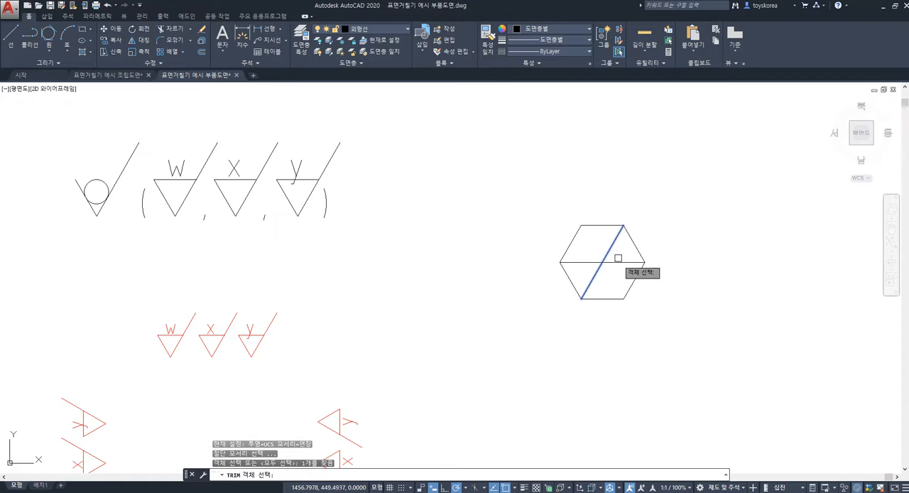
pyautogui.press('Return')
pyautogui.click(618, 262)
pyautogui.click(636, 251)
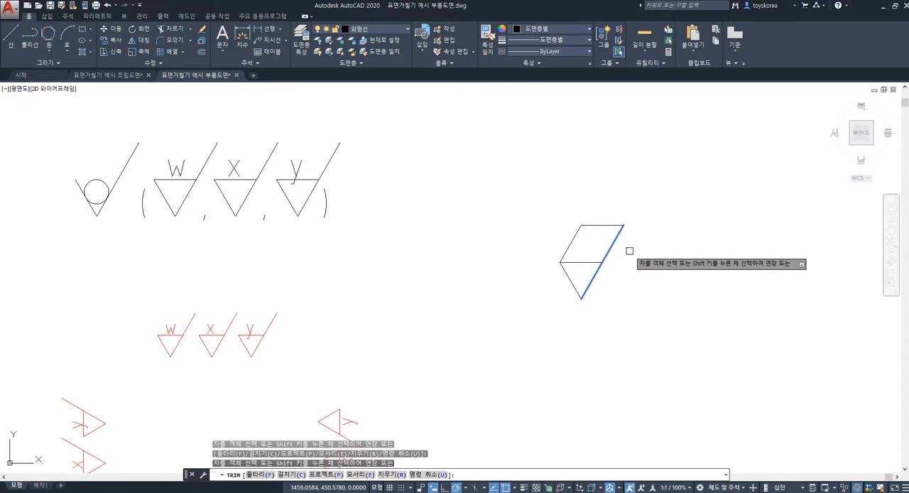
pyautogui.press('Escape')
# Trim the remaining hexagon outline above the horizontal line, using that line as cutting edge.
pyautogui.write('tr')
pyautogui.press('Return')
pyautogui.click(583, 262)
pyautogui.press('Return')
pyautogui.click(569, 247)
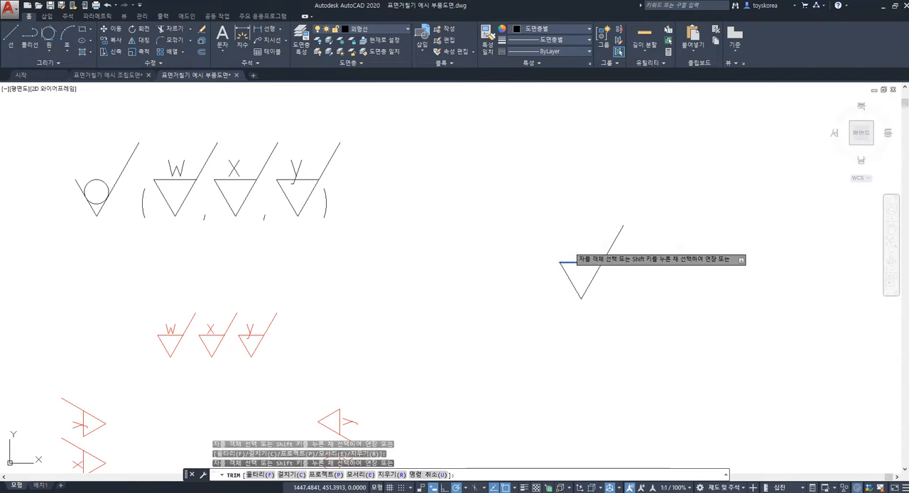
pyautogui.press('Escape')
pyautogui.press('Escape')
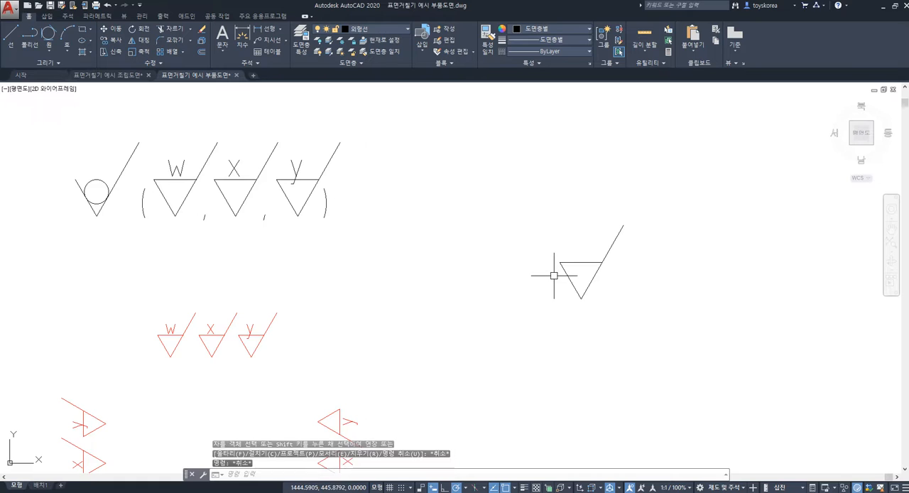
pyautogui.click(596, 308)
pyautogui.press('Escape')
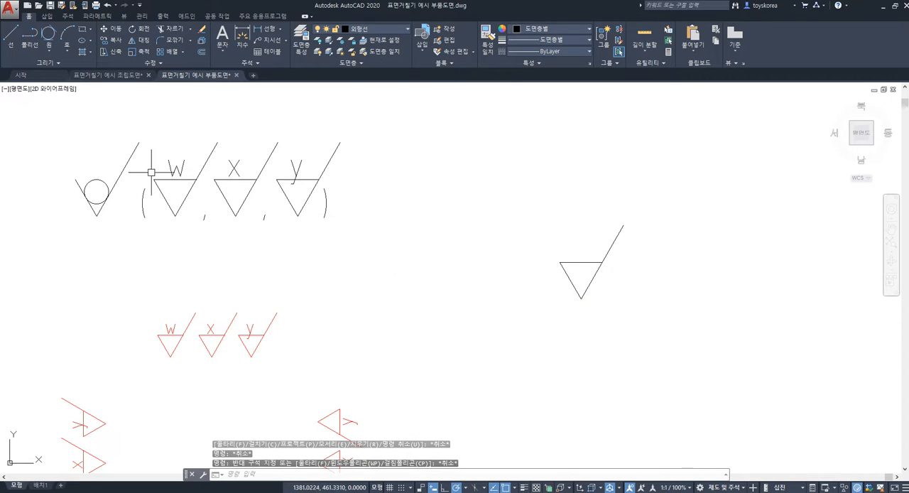
# Add the multiline text w above the symbol's triangle with a text height of 5.
pyautogui.write('mt')
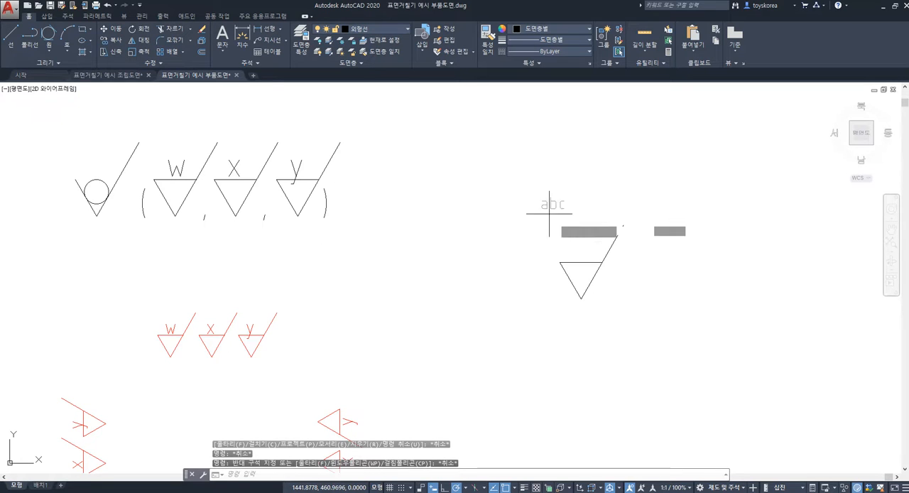
pyautogui.press('Return')
pyautogui.click(562, 232)
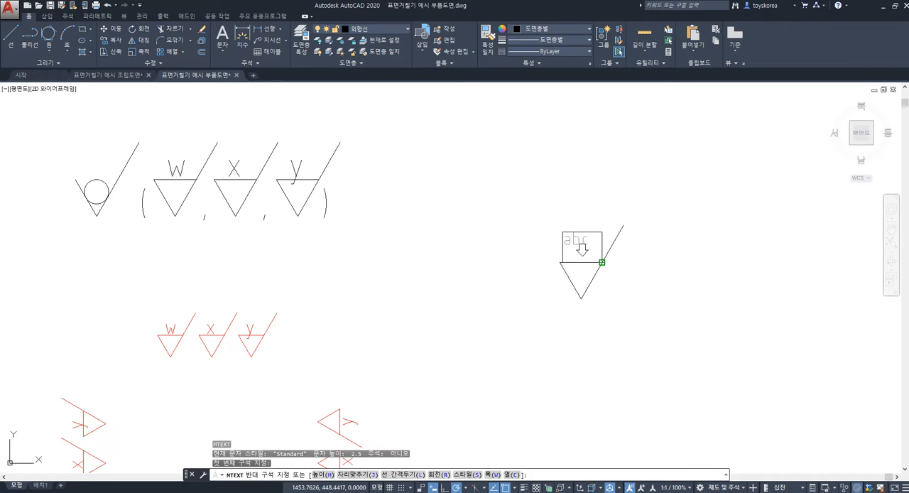
pyautogui.click(603, 262)
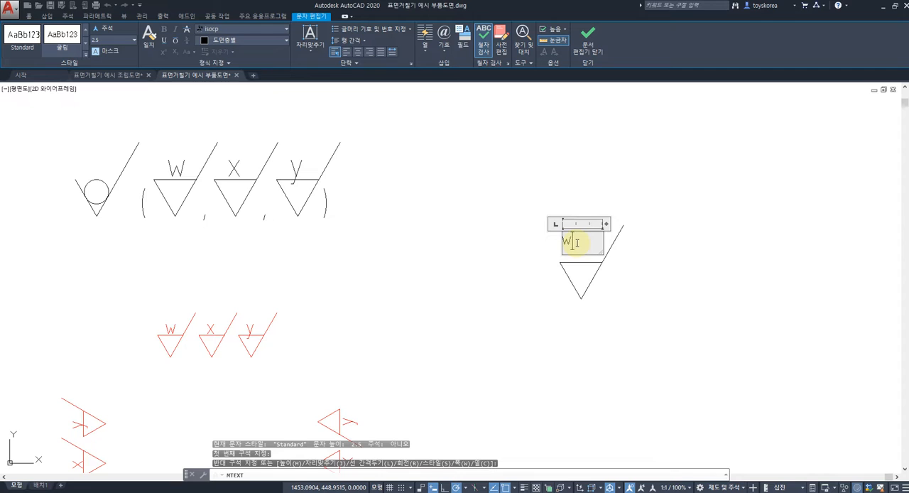
pyautogui.doubleClick(577, 242)
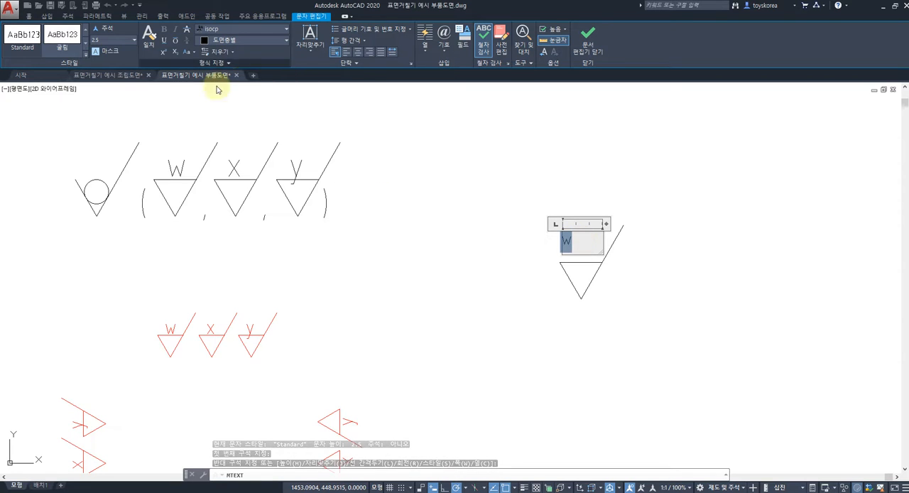
pyautogui.moveTo(119, 43); pyautogui.dragTo(55, 55)
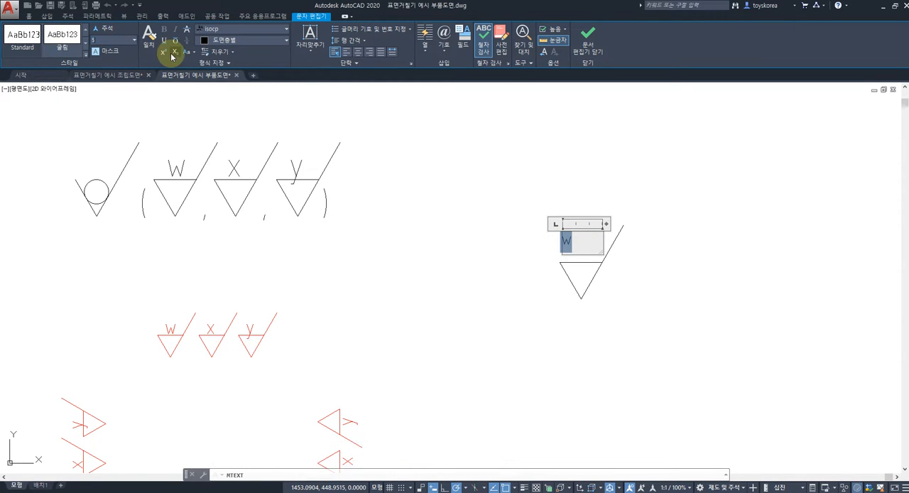
pyautogui.write('5')
pyautogui.press('Return')
pyautogui.click(507, 230)
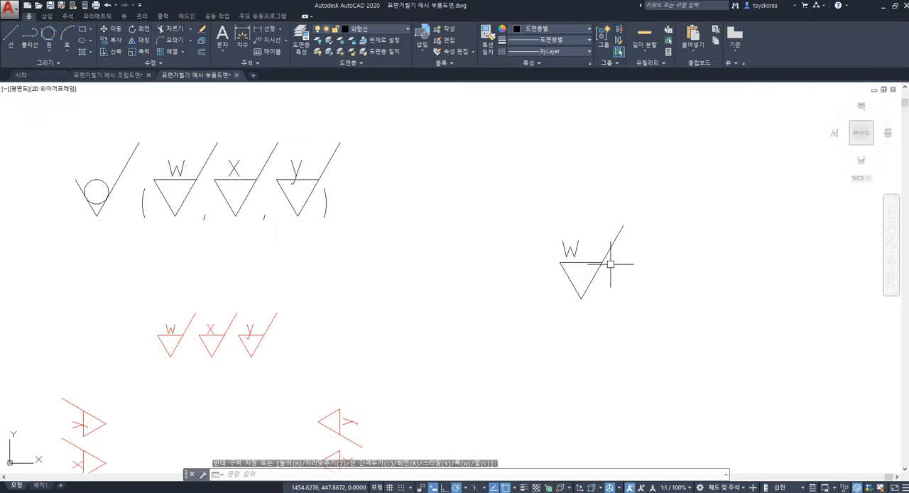
# Move the w text horizontally to the right to centre it above the triangle.
pyautogui.write('m')
pyautogui.press('space')
pyautogui.click(575, 250)
pyautogui.press('space')
pyautogui.click(574, 216)
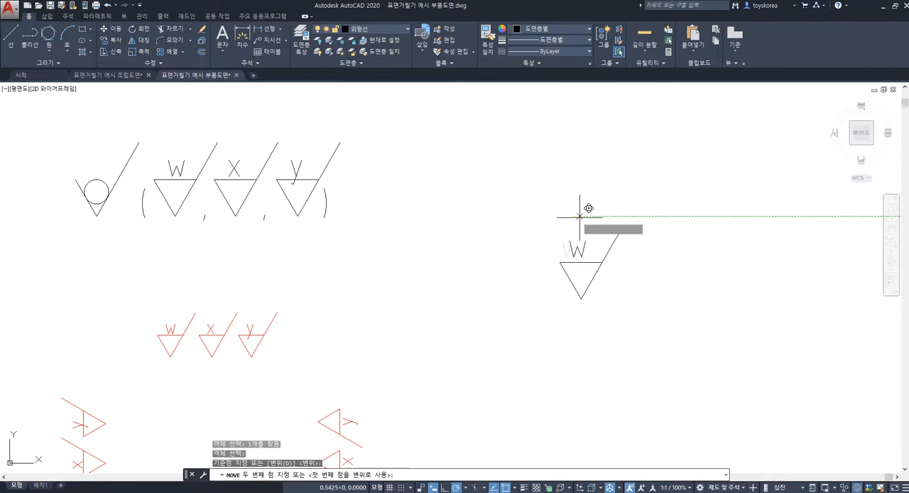
pyautogui.click(586, 220)
# Copy the complete w symbol twice horizontally to the right, placing the first copy about 15 units from the original.
pyautogui.click(609, 305)
pyautogui.click(544, 230)
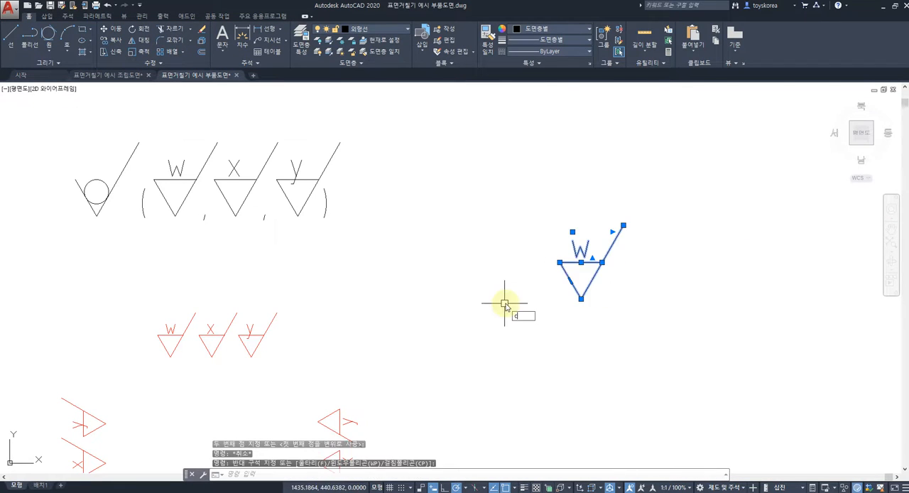
pyautogui.write('co')
pyautogui.press('space')
pyautogui.click(518, 344)
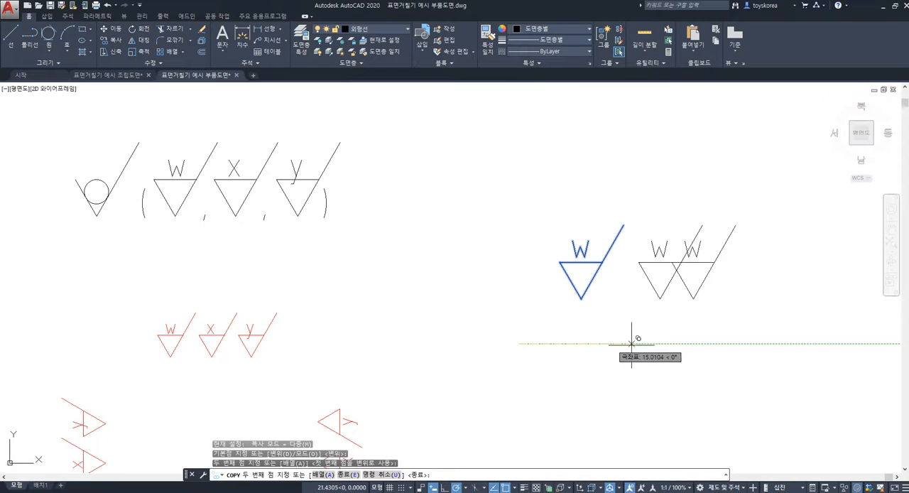
pyautogui.click(597, 343)
pyautogui.click(670, 344)
pyautogui.press('Escape')
# Change the letter on the middle symbol copy to x.
pyautogui.doubleClick(661, 250)
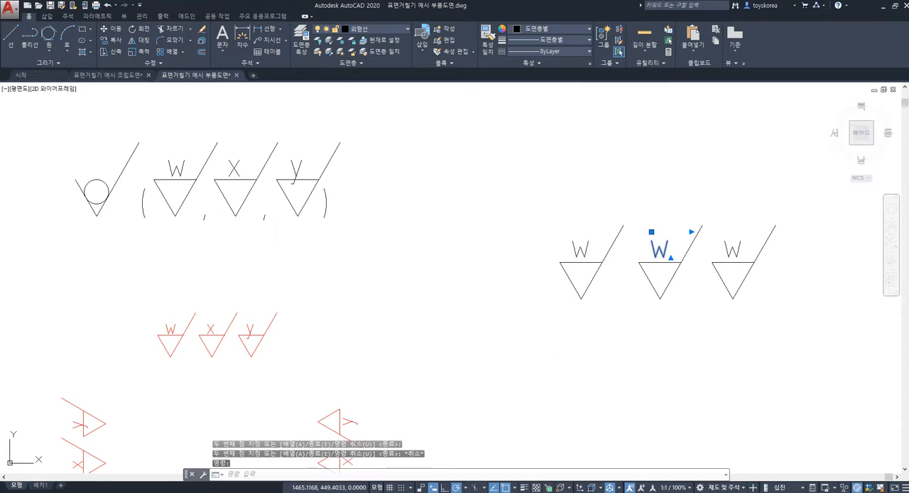
pyautogui.moveTo(669, 249); pyautogui.dragTo(640, 250)
pyautogui.write('x')
pyautogui.click(625, 306)
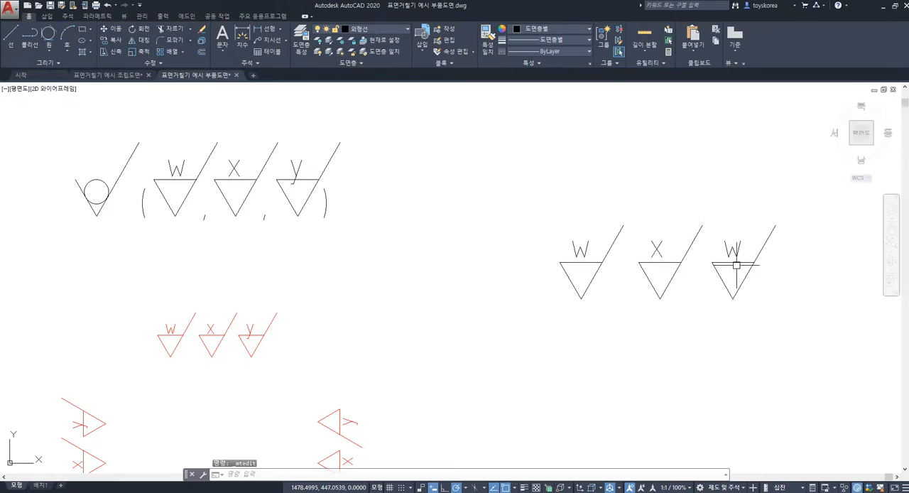
# Change the letter on the rightmost symbol copy to y.
pyautogui.click(742, 255)
pyautogui.click(743, 258)
pyautogui.doubleClick(739, 256)
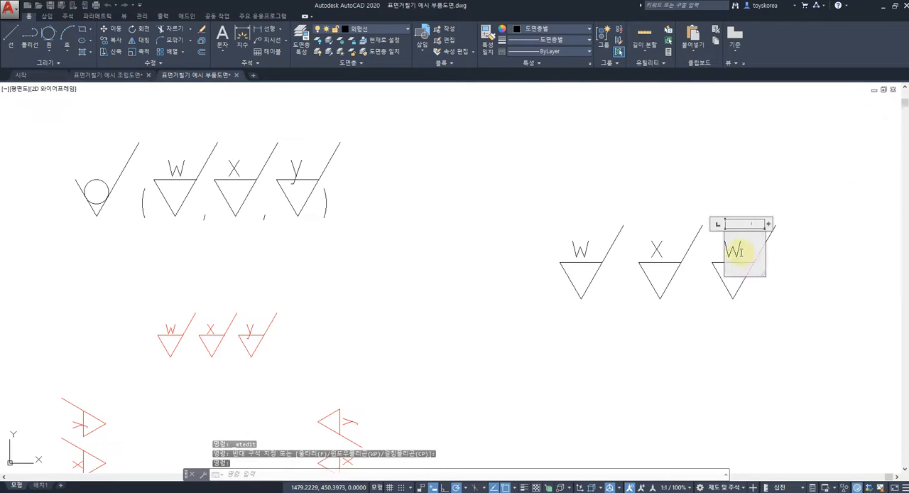
pyautogui.write('y')
pyautogui.click(632, 325)
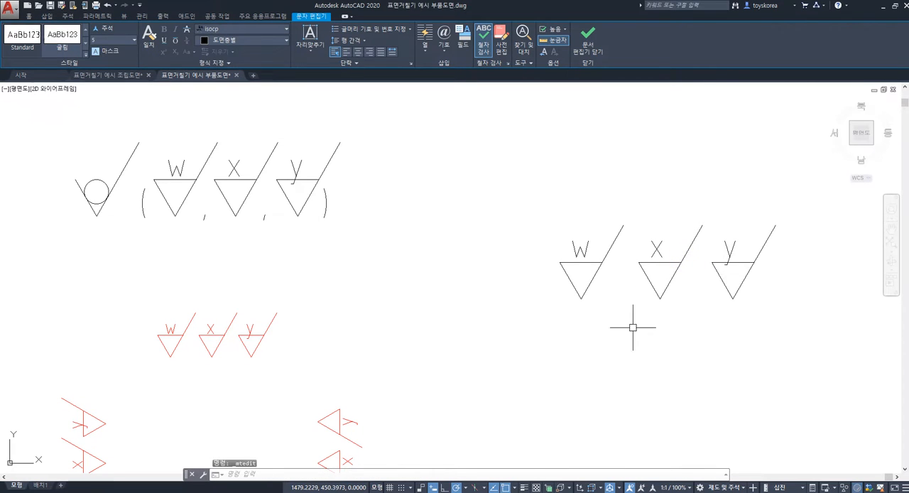
# Copy the w symbol's triangle and long leg, without the letter, horizontally about 14 units to the left.
pyautogui.click(597, 310)
pyautogui.click(559, 262)
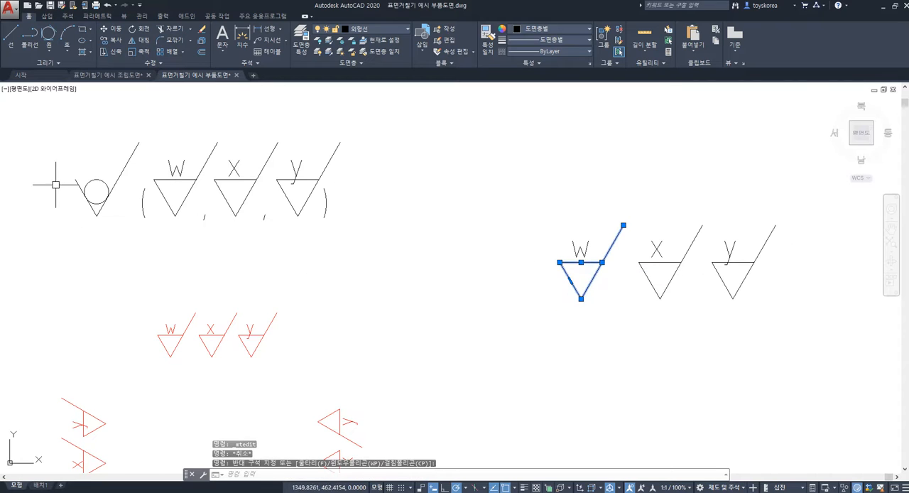
pyautogui.write('c')
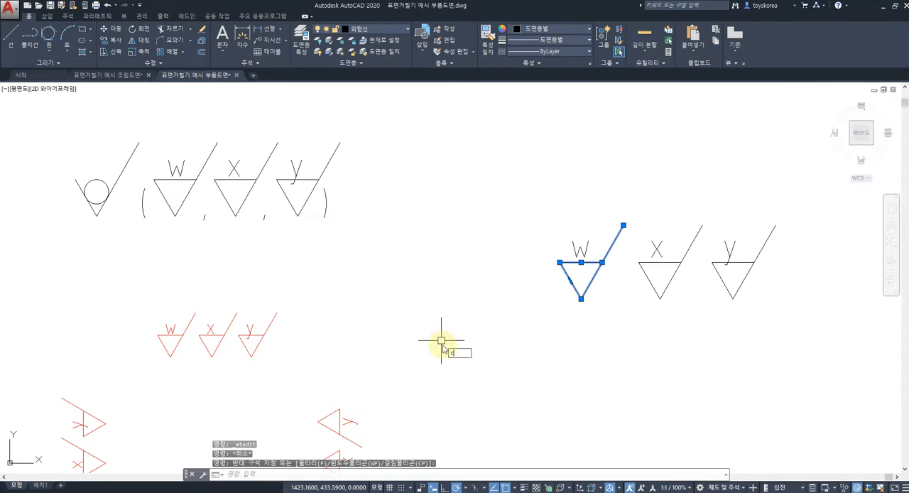
pyautogui.write('o')
pyautogui.press('Return')
pyautogui.click(534, 363)
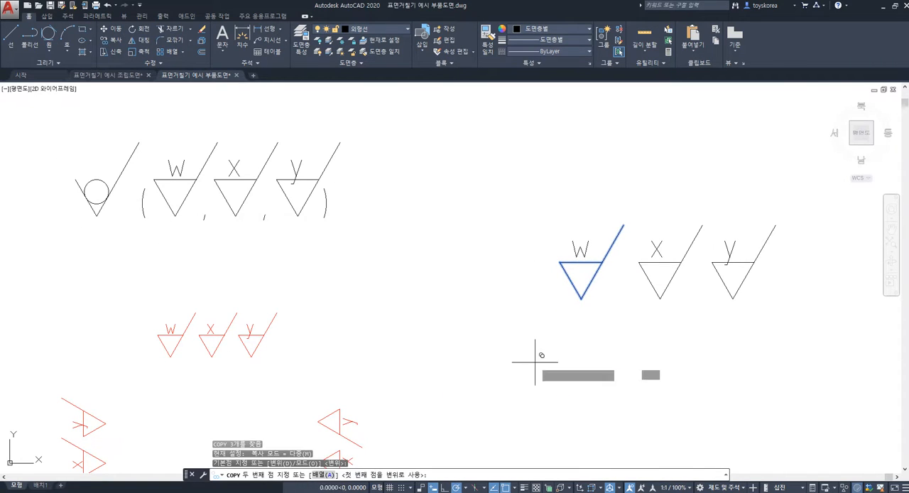
pyautogui.click(456, 362)
pyautogui.press('Escape')
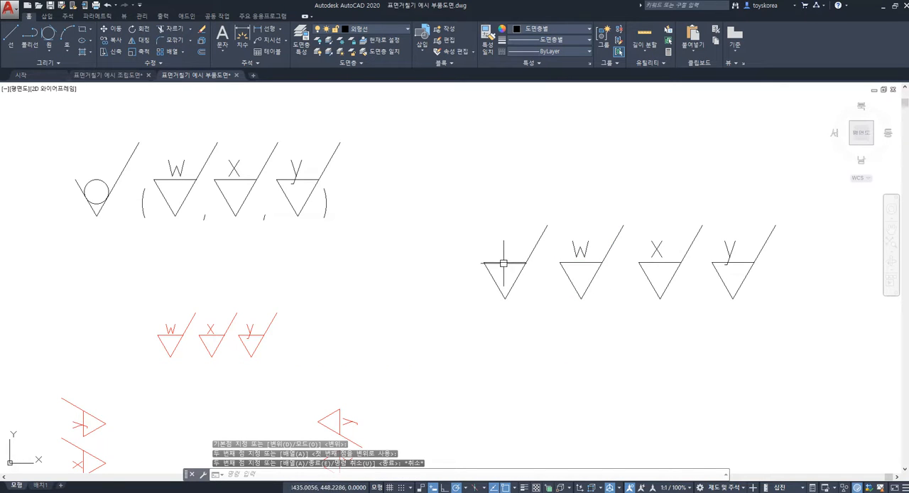
# Draw a circle tangent to all three sides of the unlettered triangle.
pyautogui.click(49, 52)
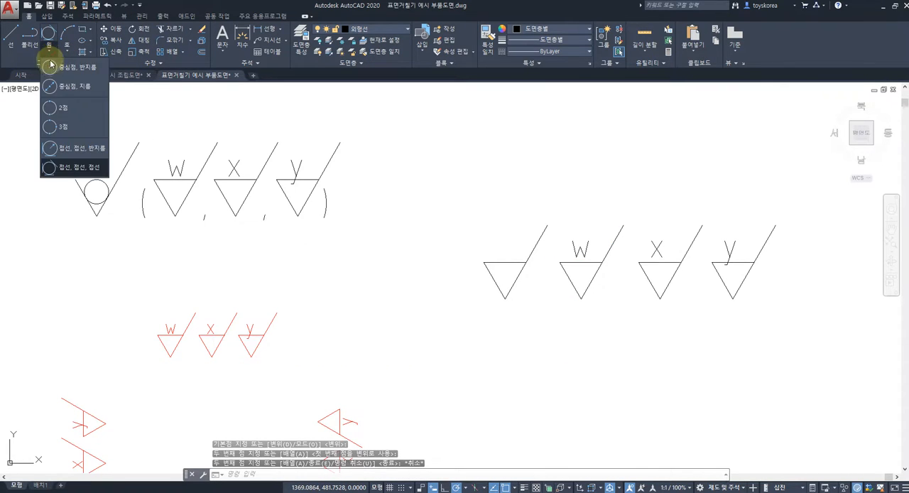
pyautogui.click(65, 168)
pyautogui.scroll(2, 526, 270)
pyautogui.click(469, 256)
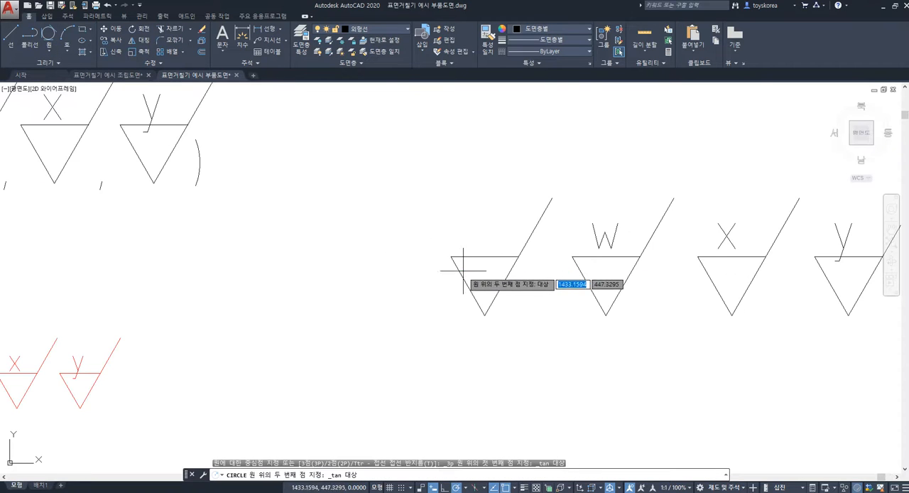
pyautogui.click(458, 267)
pyautogui.click(489, 286)
pyautogui.press('Escape')
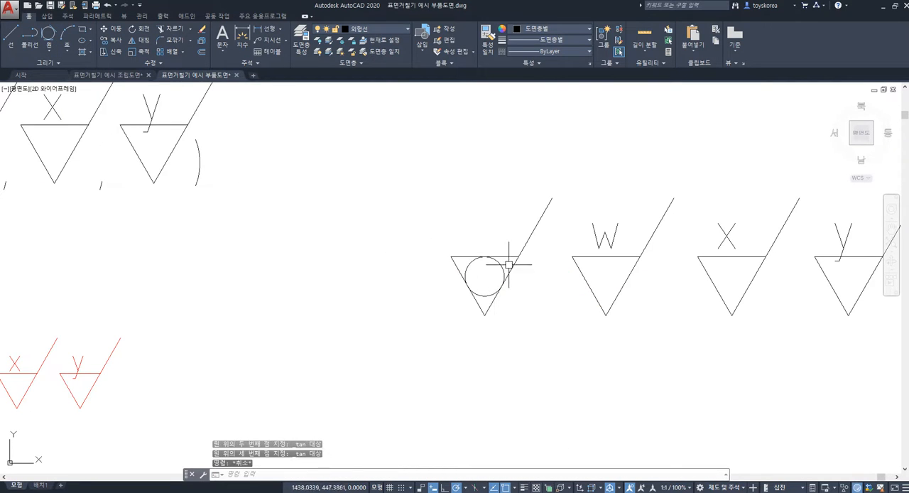
# Erase the horizontal top edge of the triangle containing the circle.
pyautogui.click(508, 256)
pyautogui.write('e')
pyautogui.press('Return')
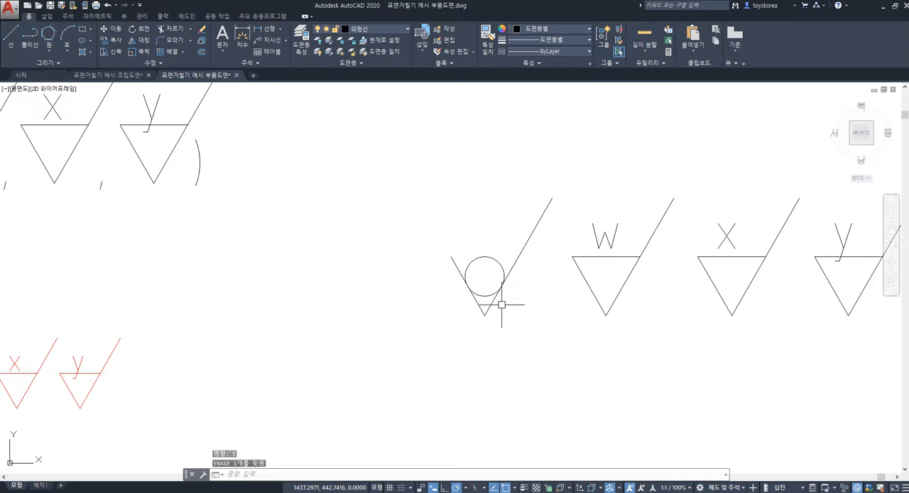
pyautogui.scroll(-2, 500, 303)
pyautogui.moveTo(494, 316); pyautogui.dragTo(483, 307, button='middle')
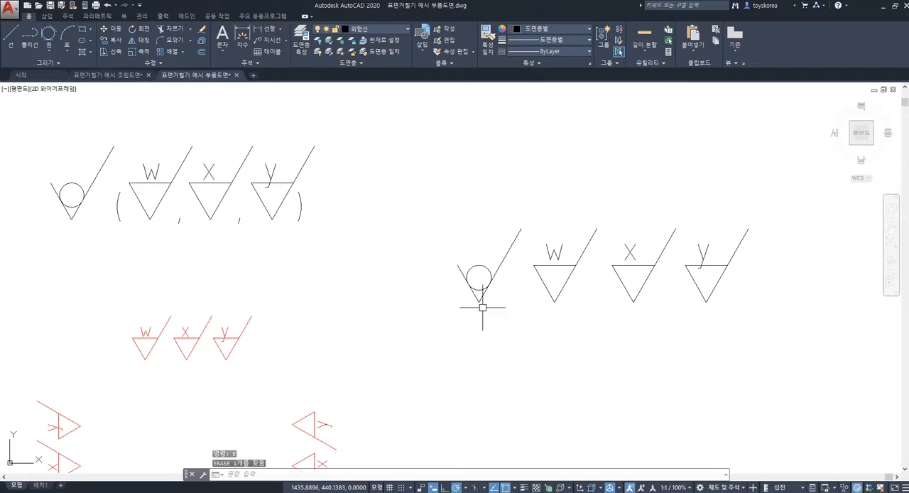
# Copy the w text down and left, into the gap between the circle symbol and the w symbol.
pyautogui.click(547, 253)
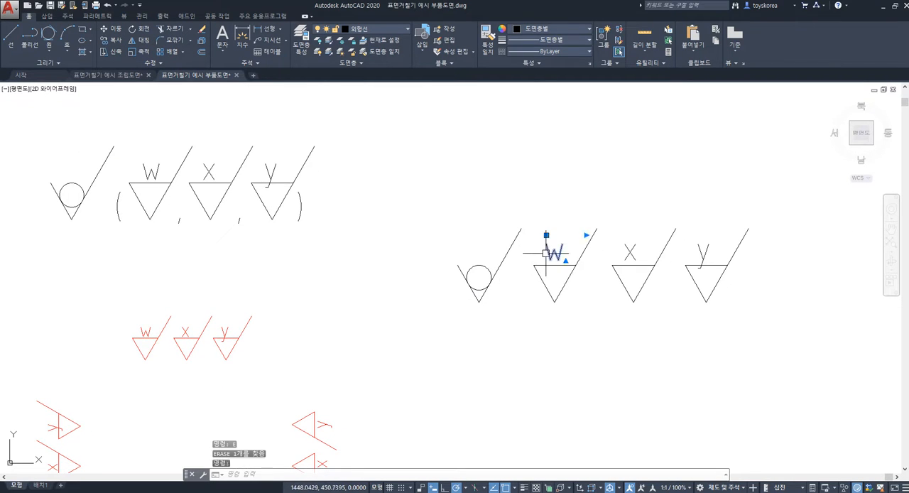
pyautogui.press('Return')
pyautogui.click(545, 263)
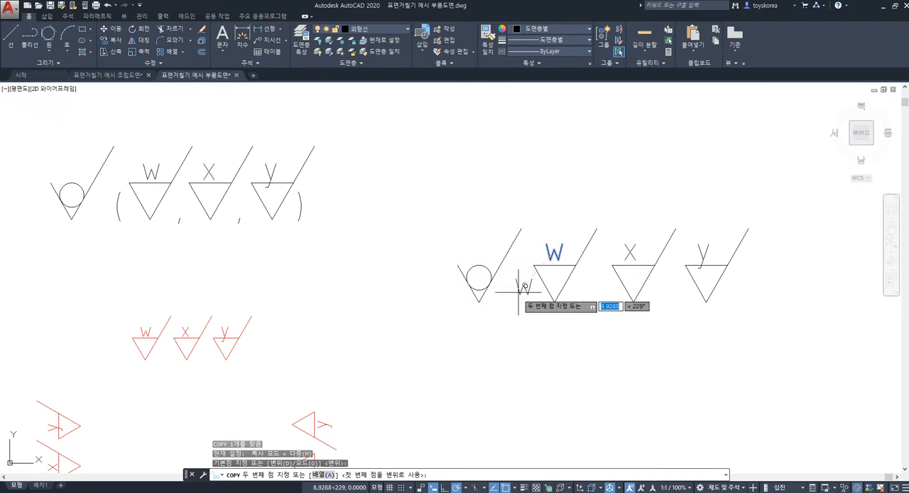
pyautogui.click(517, 302)
pyautogui.press('Escape')
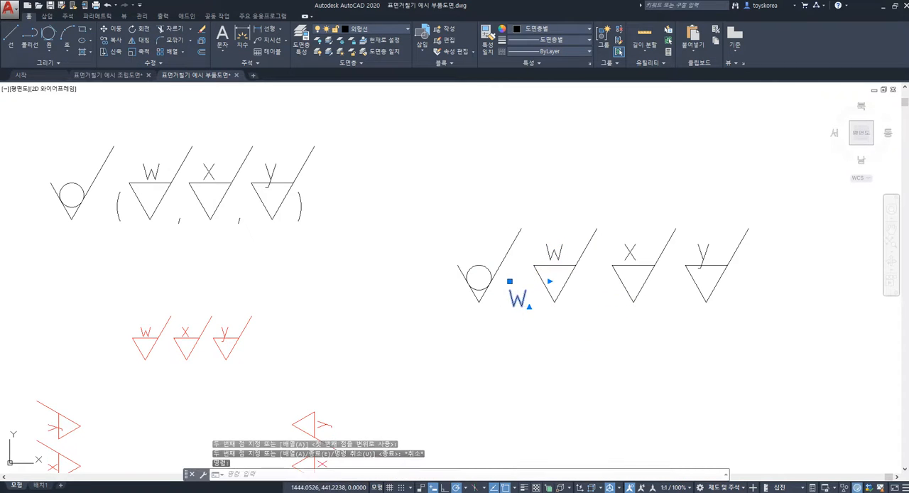
# Widen the copied text's frame past the y symbol and replace its content with spaced parentheses and commas around the w, x and y symbols.
pyautogui.doubleClick(552, 279)
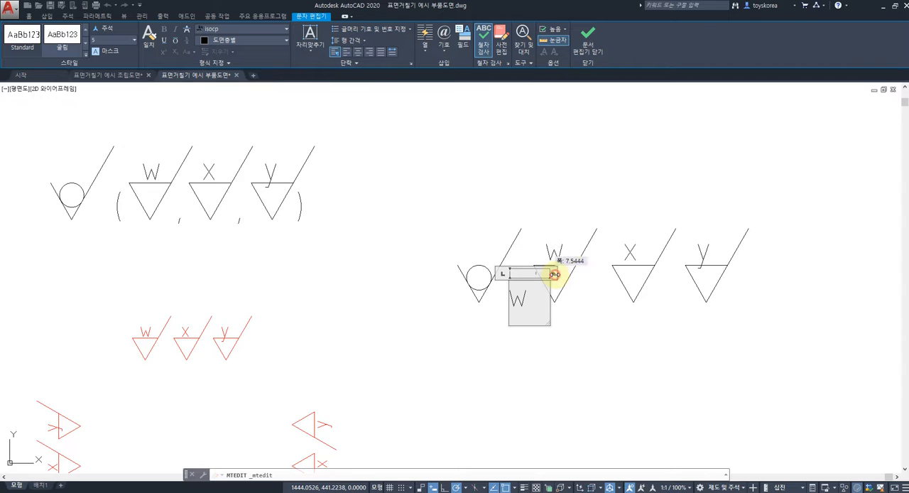
pyautogui.moveTo(555, 274); pyautogui.dragTo(780, 275)
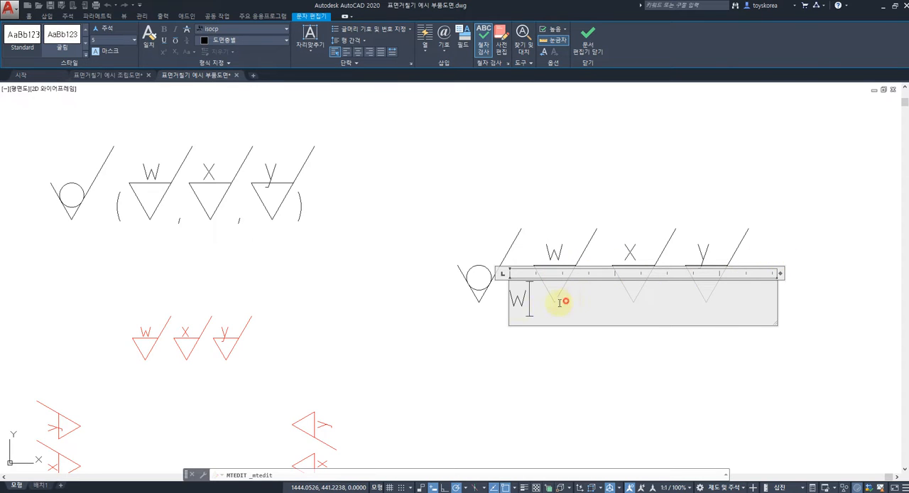
pyautogui.moveTo(560, 303); pyautogui.dragTo(488, 312)
pyautogui.write('(          ,          ,')
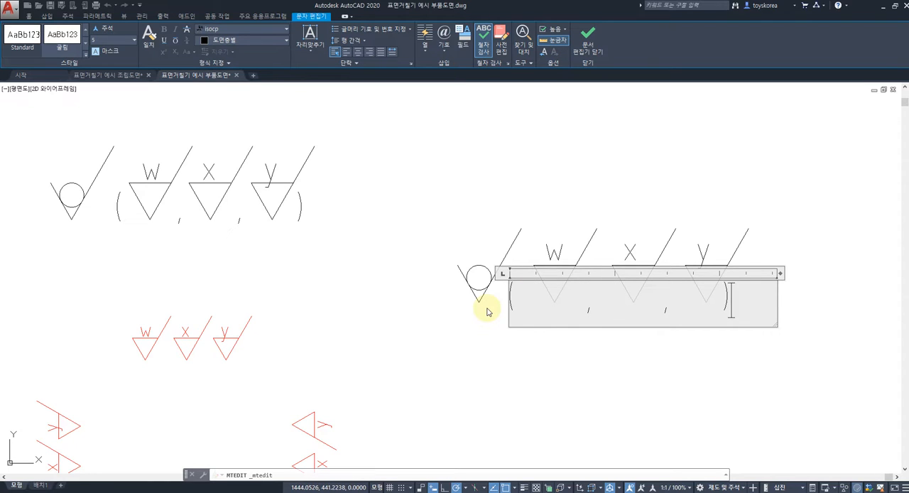
pyautogui.click(533, 346)
# Move the parentheses and commas text slightly to the right so it fits around the w, x and y symbols.
pyautogui.write('m')
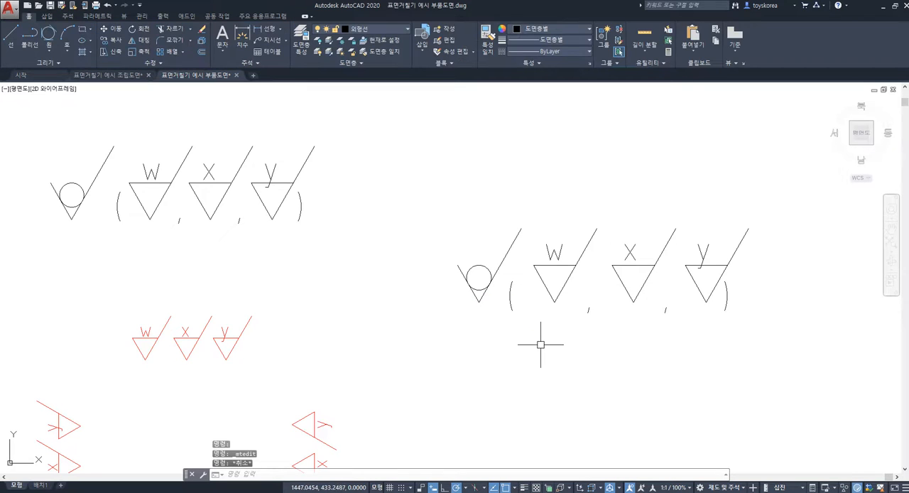
pyautogui.press('Return')
pyautogui.click(588, 312)
pyautogui.press('Return')
pyautogui.click(566, 354)
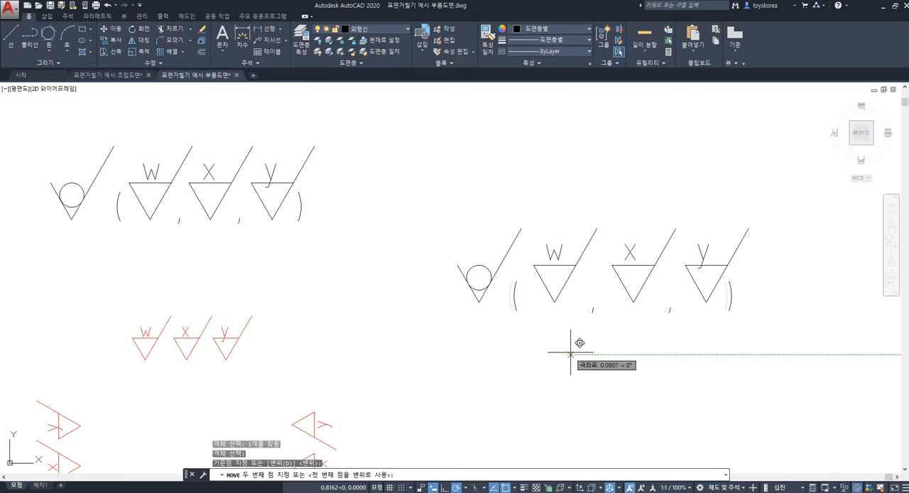
pyautogui.press('Escape')
pyautogui.click(781, 347)
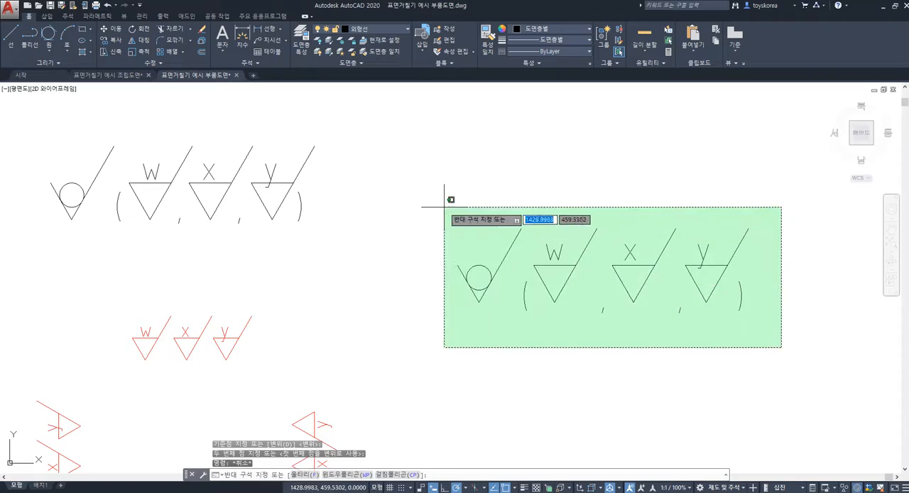
pyautogui.click(422, 197)
pyautogui.write('m')
pyautogui.press('Return')
pyautogui.click(479, 235)
pyautogui.scroll(-6, 475, 235)
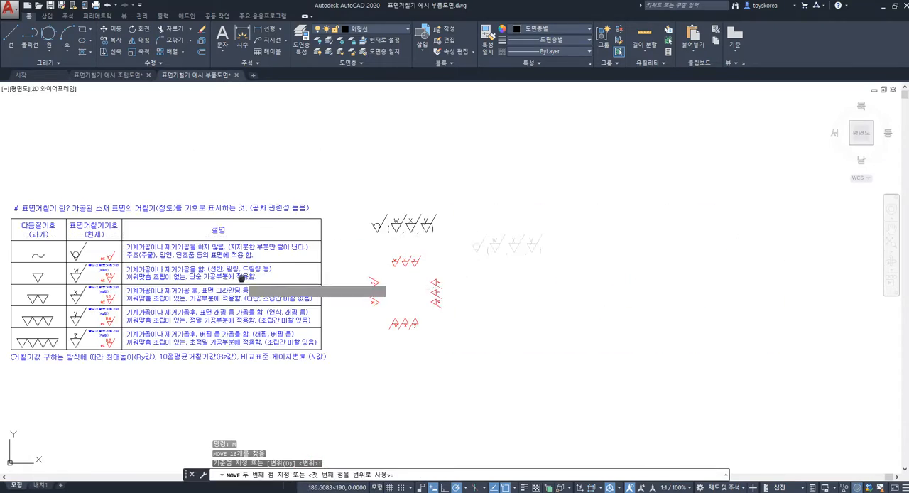
pyautogui.moveTo(241, 278); pyautogui.dragTo(585, 283, button='middle')
pyautogui.moveTo(171, 308); pyautogui.dragTo(384, 251, button='middle')
pyautogui.moveTo(124, 205); pyautogui.dragTo(392, 230, button='middle')
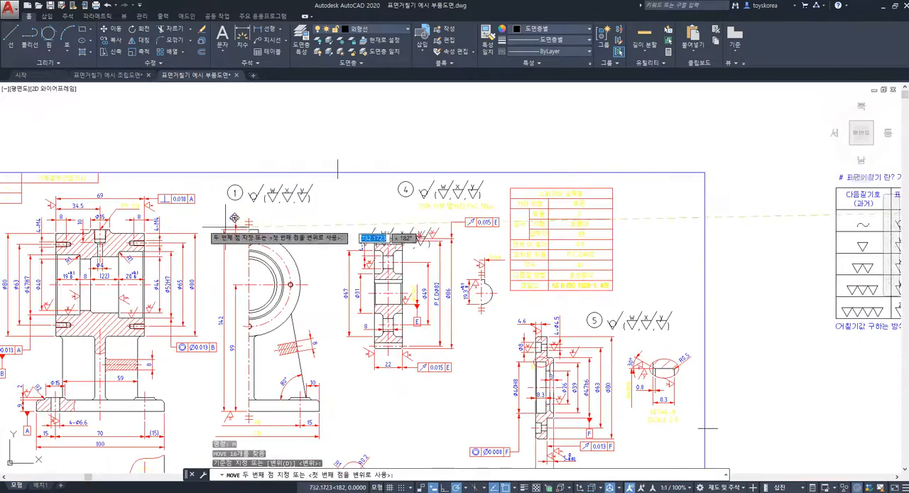
pyautogui.scroll(3, 203, 228)
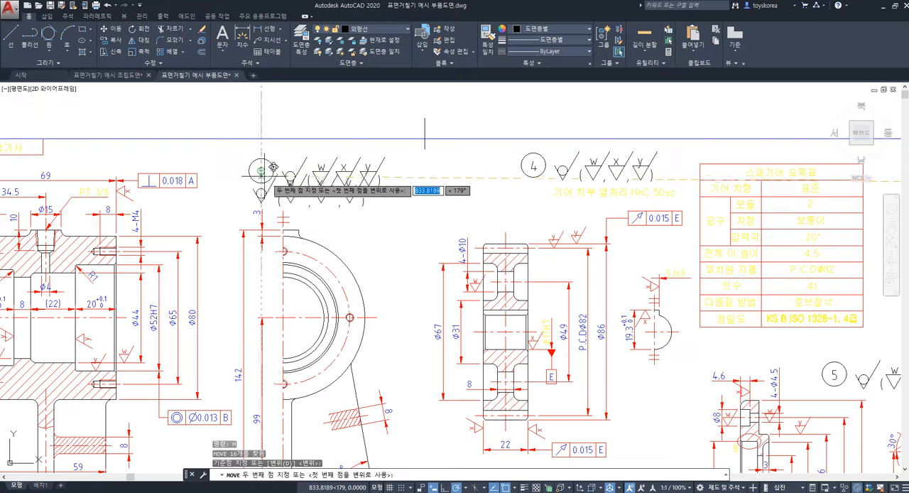
pyautogui.press('Escape')
pyautogui.press('Escape')
pyautogui.press('Escape')
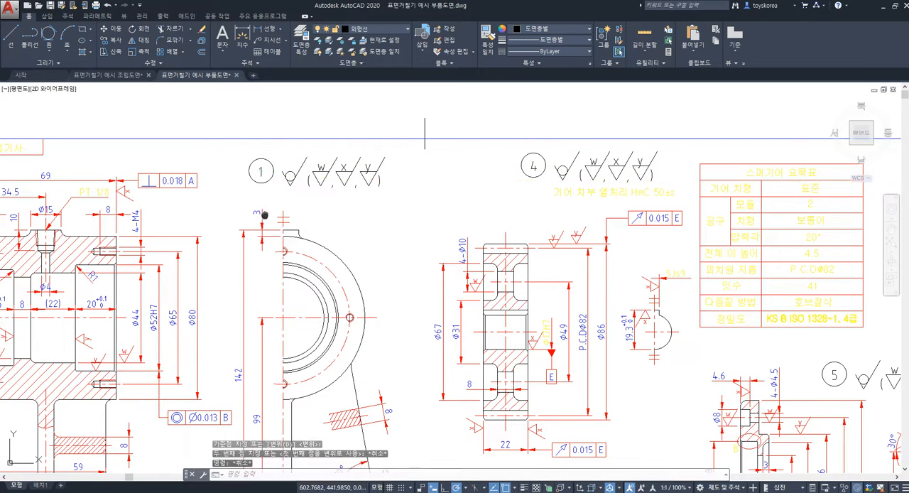
# Examine part 1's circled roughness symbol, the sectional view's bore and end-face edges, and the bracketed w, x and y symbols.
pyautogui.moveTo(425, 140); pyautogui.dragTo(457, 127, button='middle')
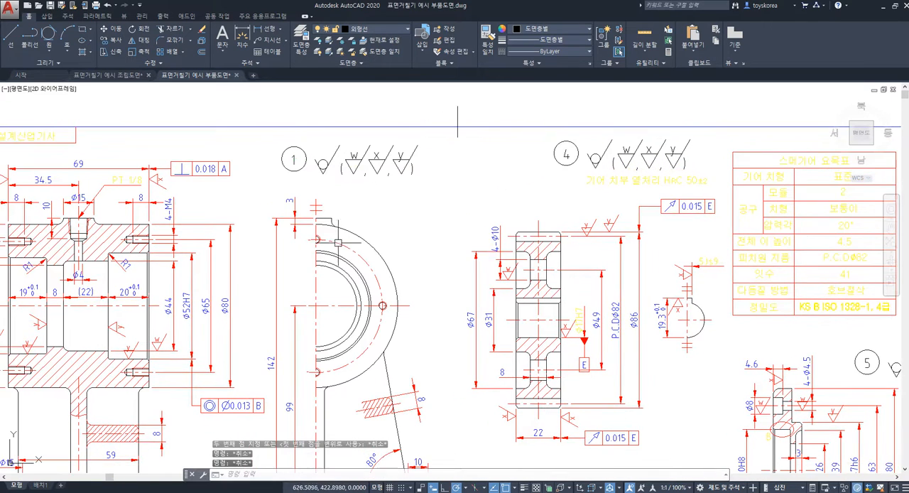
pyautogui.click(332, 185)
pyautogui.click(314, 159)
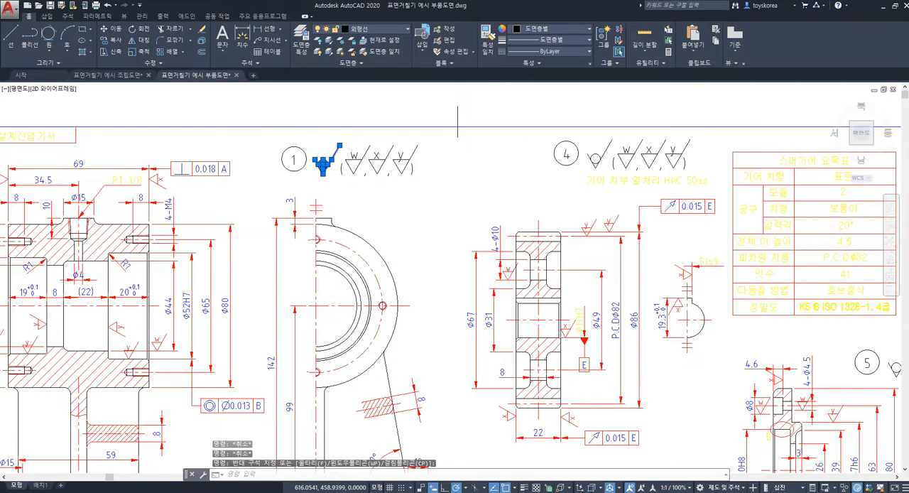
pyautogui.scroll(2, 323, 168)
pyautogui.press('Escape')
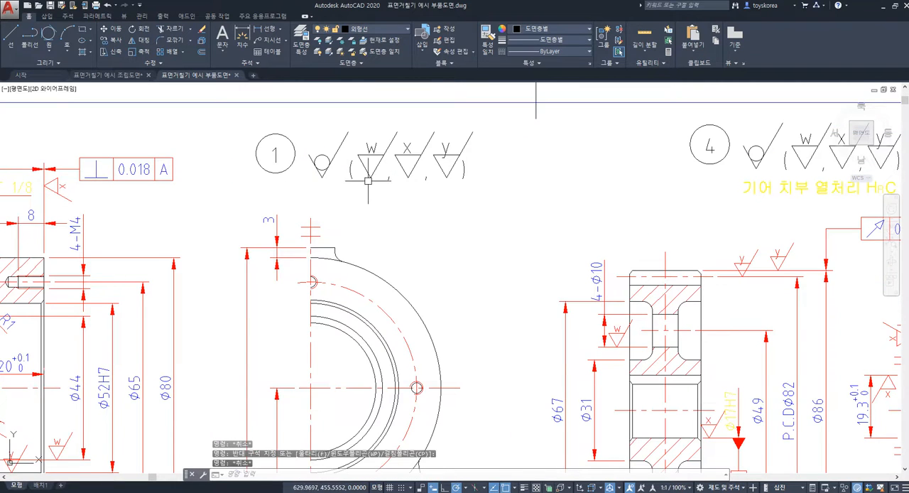
pyautogui.moveTo(276, 290); pyautogui.dragTo(325, 250, button='middle')
pyautogui.moveTo(84, 265); pyautogui.dragTo(127, 249, button='middle')
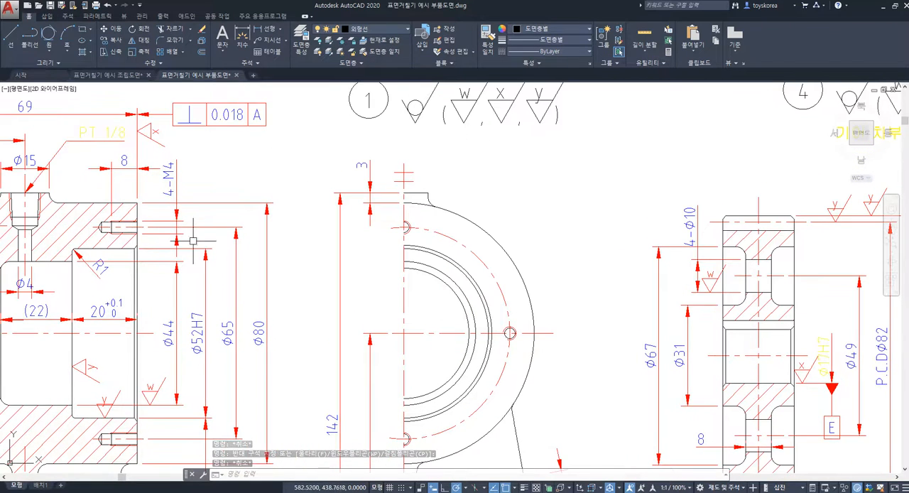
pyautogui.click(428, 122)
pyautogui.click(404, 99)
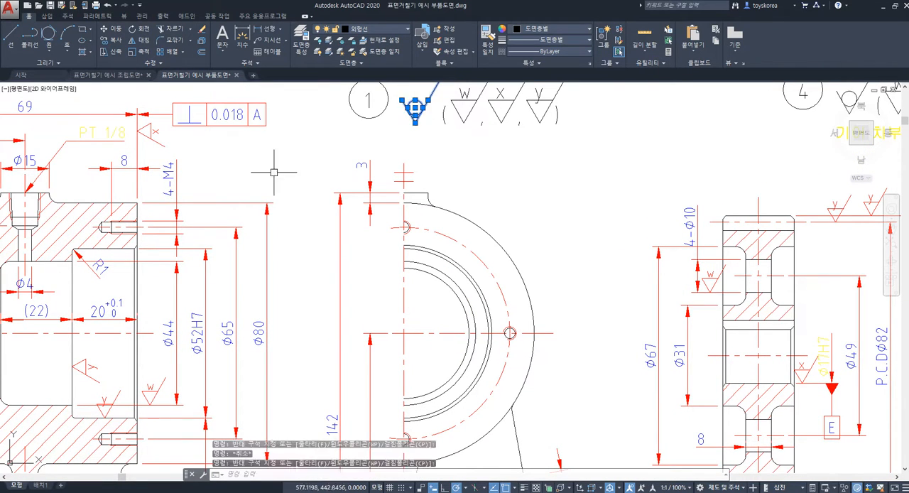
pyautogui.press('Escape')
pyautogui.click(109, 248)
pyautogui.click(135, 273)
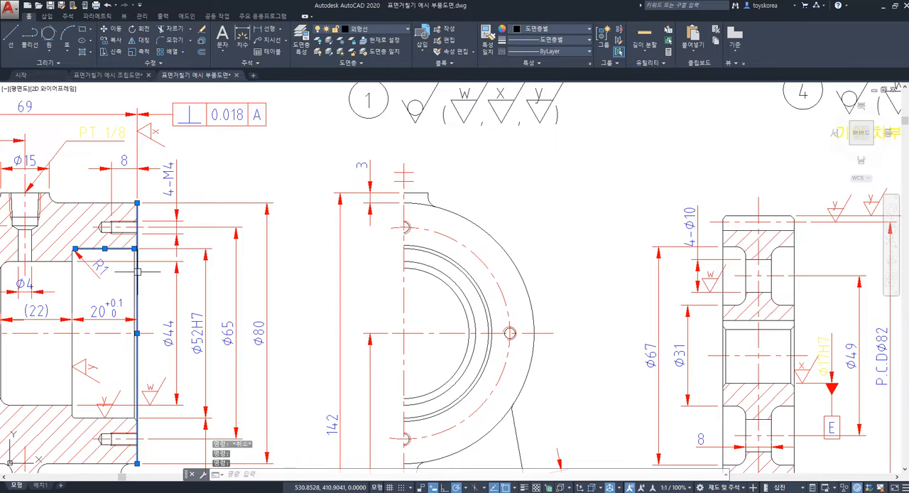
pyautogui.press('Escape')
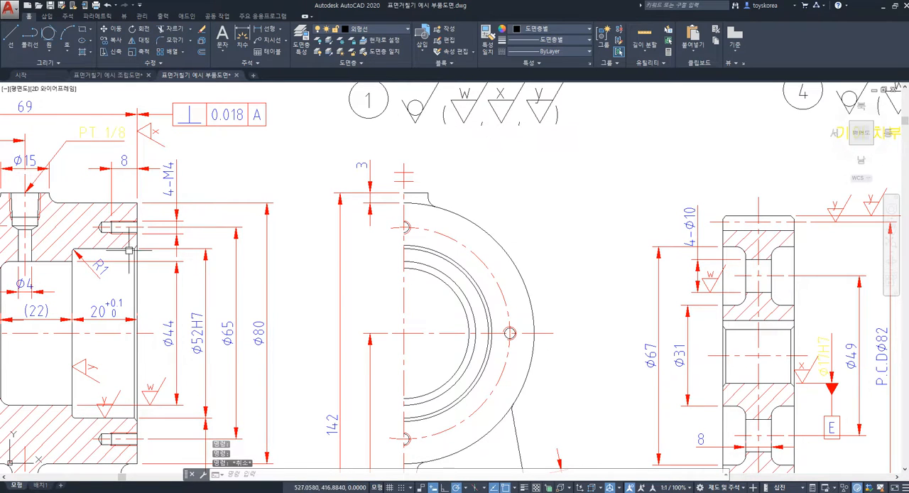
pyautogui.moveTo(525, 146); pyautogui.dragTo(518, 166, button='middle')
pyautogui.click(565, 158)
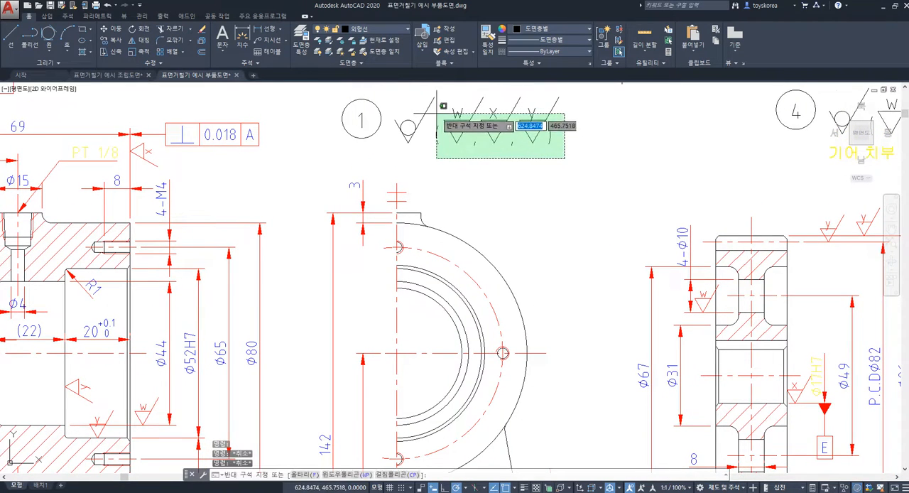
pyautogui.click(436, 114)
pyautogui.press('Escape')
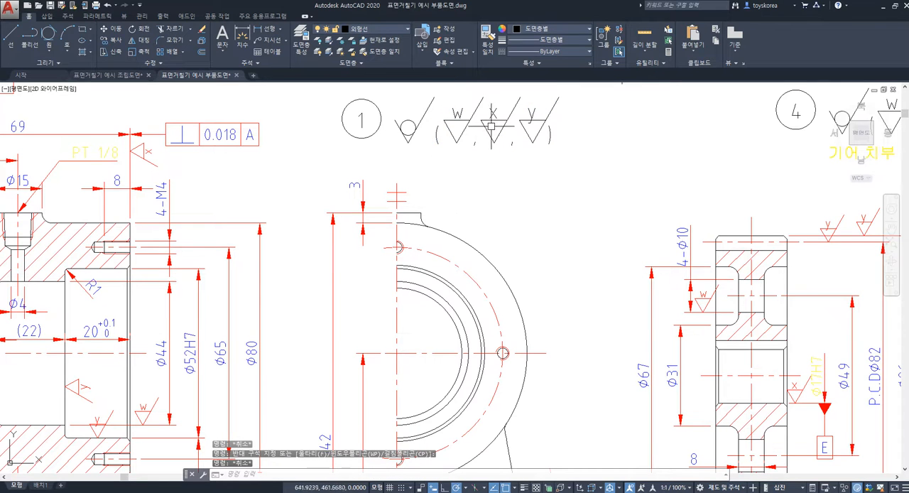
# Copy part 1's w roughness symbol from its tip onto the Ø44 extension line in the sectional view.
pyautogui.click(466, 138)
pyautogui.click(453, 123)
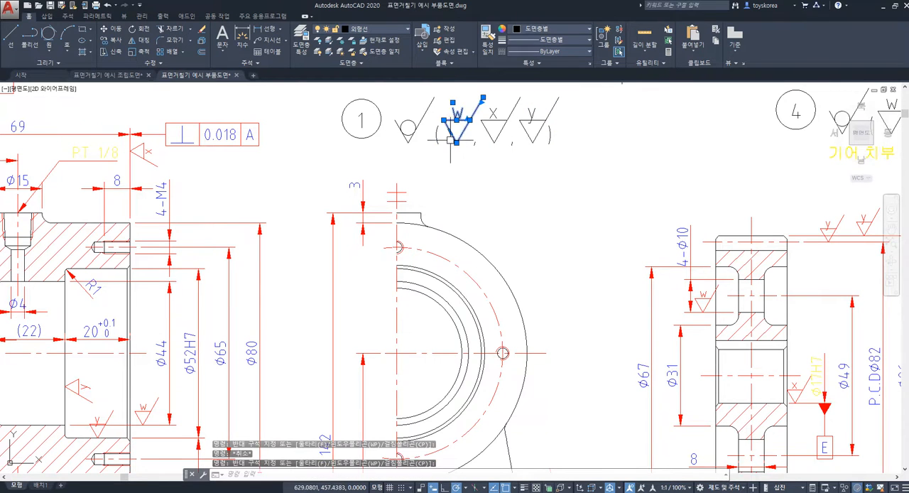
pyautogui.moveTo(454, 122); pyautogui.dragTo(492, 113, button='middle')
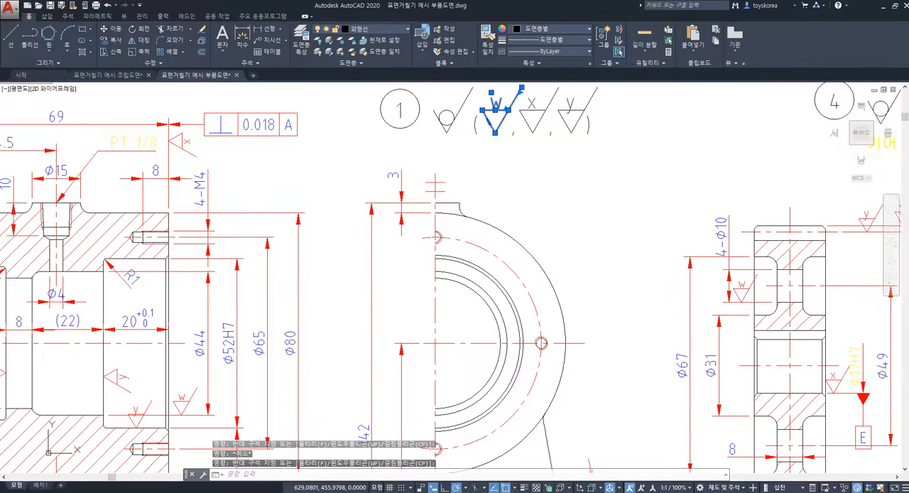
pyautogui.press('space')
pyautogui.click(495, 133)
pyautogui.moveTo(231, 304); pyautogui.dragTo(494, 162, button='middle')
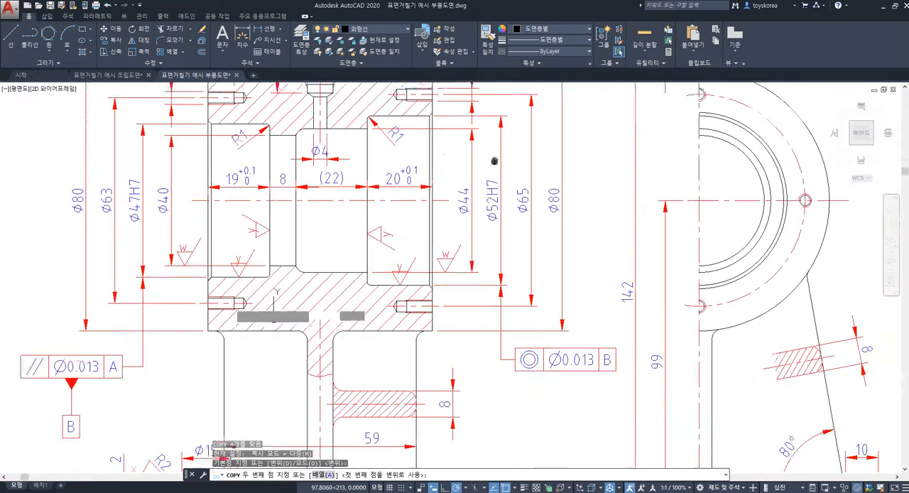
pyautogui.scroll(4, 413, 208)
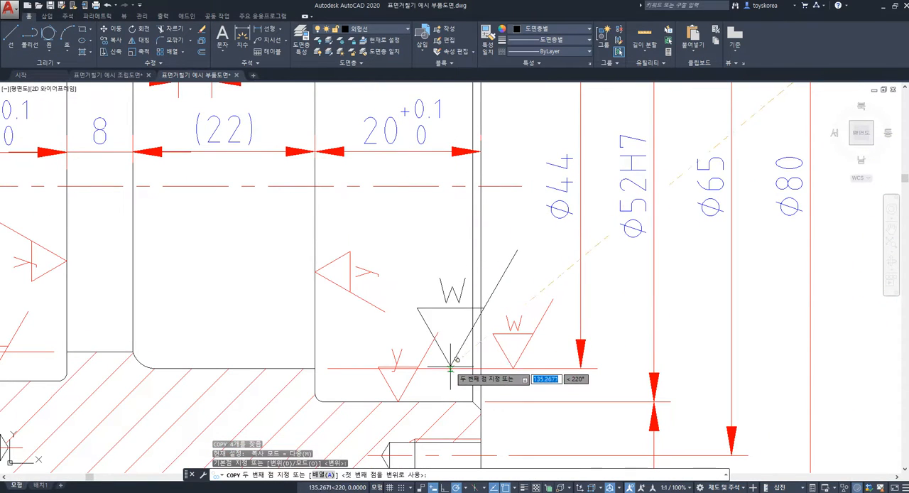
pyautogui.press('Escape')
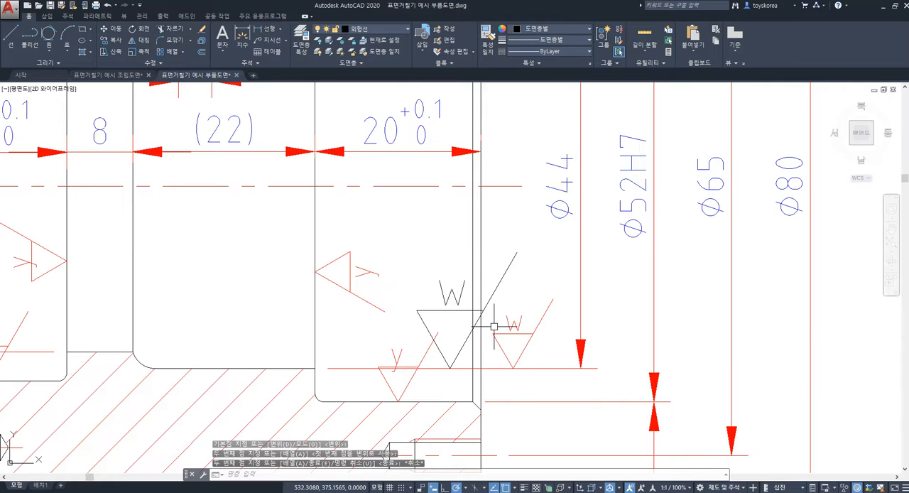
# Undo the placement of the large w symbol on the sectional view.
pyautogui.scroll(-2, 442, 331)
pyautogui.scroll(2, 446, 336)
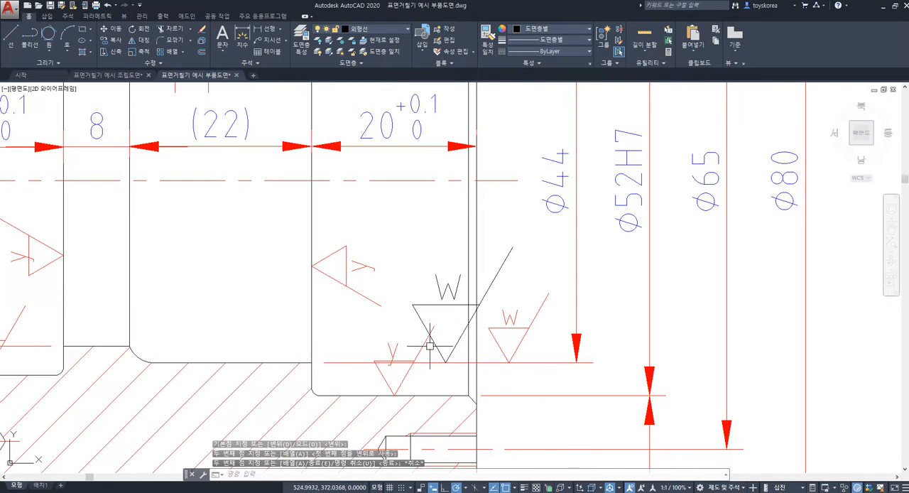
pyautogui.scroll(-3, 430, 346)
pyautogui.scroll(-2, 346, 325)
pyautogui.hotkey('ctrl', 'z')
pyautogui.hotkey('ctrl', 'z')
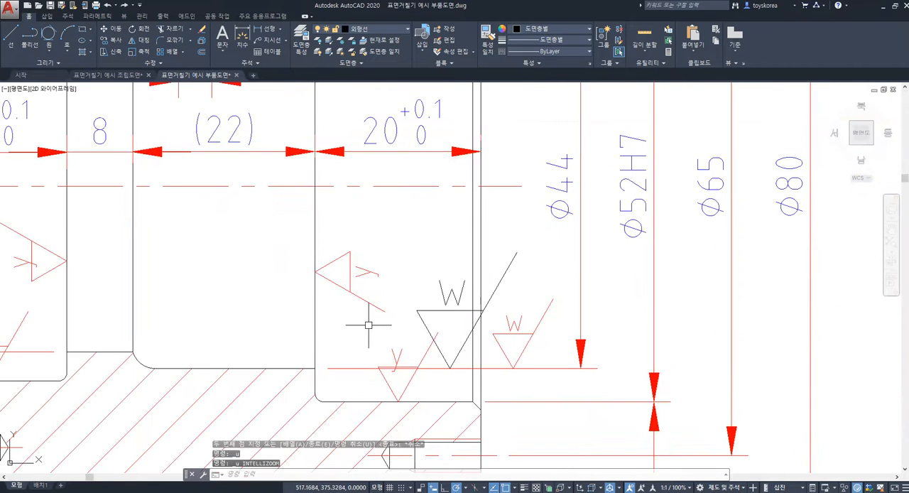
pyautogui.hotkey('ctrl', 'z')
pyautogui.hotkey('ctrl', 'z')
# Examine the surface roughness explanation table and the small red w, x and y symbols arranged in four orientations beside it.
pyautogui.moveTo(422, 153); pyautogui.dragTo(431, 179, button='middle')
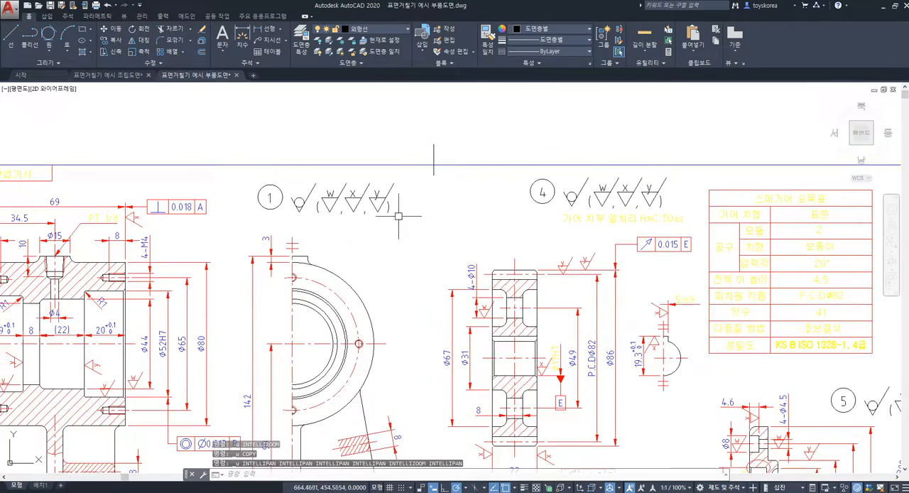
pyautogui.press('Escape')
pyautogui.press('Escape')
pyautogui.moveTo(298, 217)
pyautogui.mouseDown(button='middle')
pyautogui.moveTo(266, 271)
pyautogui.moveTo(440, 242)
pyautogui.mouseUp(button='middle')
pyautogui.scroll(2, 262, 272)
pyautogui.scroll(-2, 660, 155)
pyautogui.moveTo(740, 232); pyautogui.dragTo(270, 264, button='middle')
pyautogui.moveTo(438, 238)
pyautogui.mouseDown(button='middle')
pyautogui.moveTo(318, 245)
pyautogui.moveTo(213, 238)
pyautogui.mouseUp(button='middle')
pyautogui.moveTo(733, 236)
pyautogui.mouseDown(button='middle')
pyautogui.moveTo(576, 225)
pyautogui.moveTo(238, 237)
pyautogui.mouseUp(button='middle')
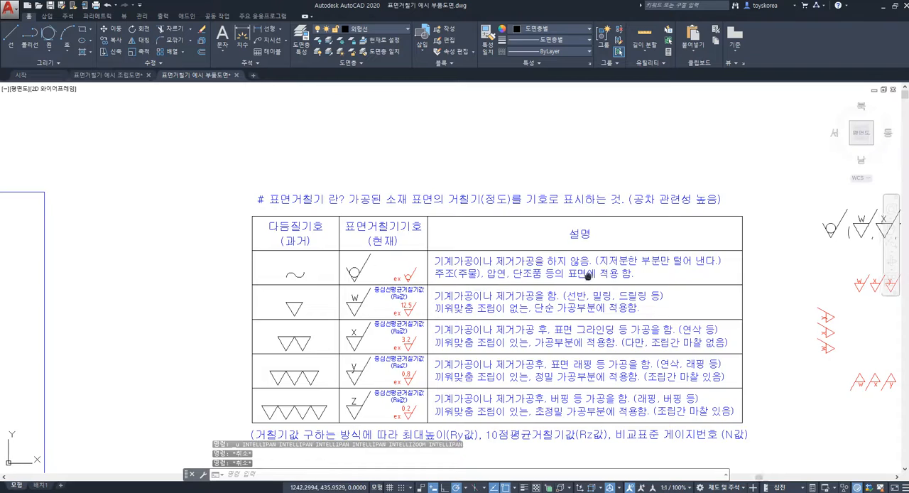
pyautogui.moveTo(878, 333)
pyautogui.mouseDown(button='middle')
pyautogui.moveTo(602, 270)
pyautogui.moveTo(518, 277)
pyautogui.moveTo(491, 303)
pyautogui.mouseUp(button='middle')
pyautogui.scroll(2, 615, 274)
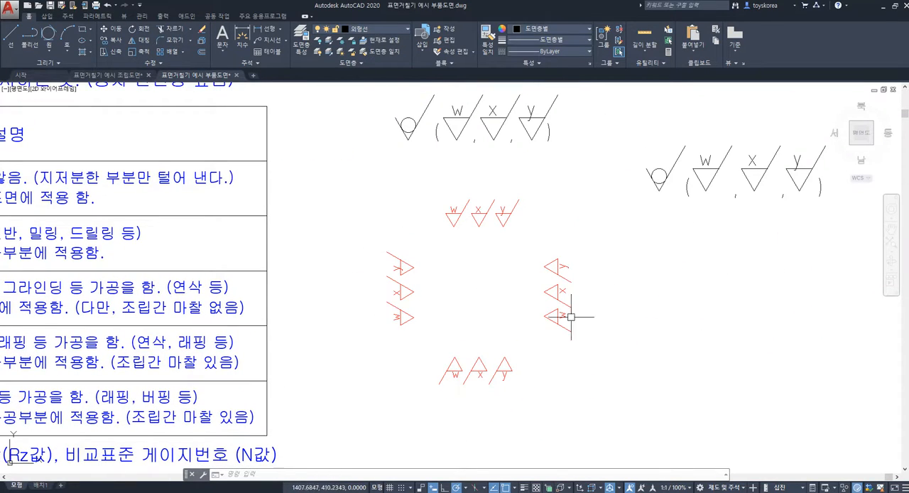
pyautogui.press('Escape')
pyautogui.press('Escape')
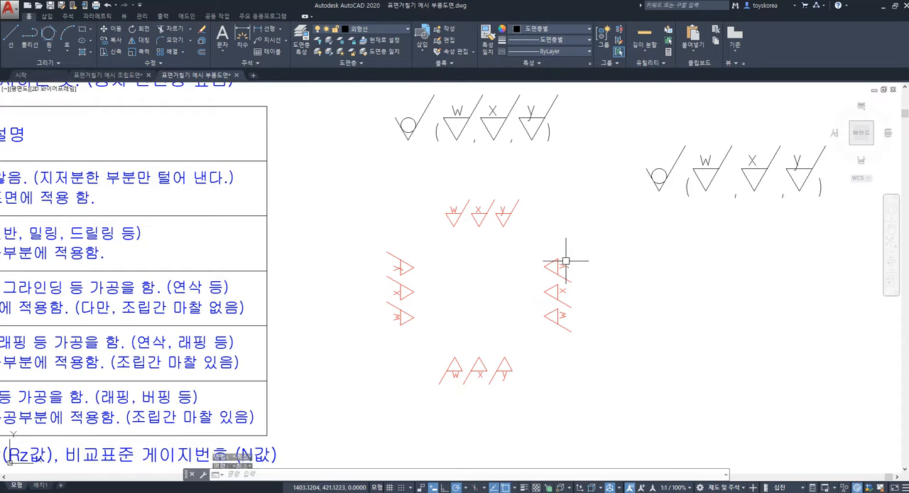
pyautogui.moveTo(564, 260); pyautogui.dragTo(421, 265, button='middle')
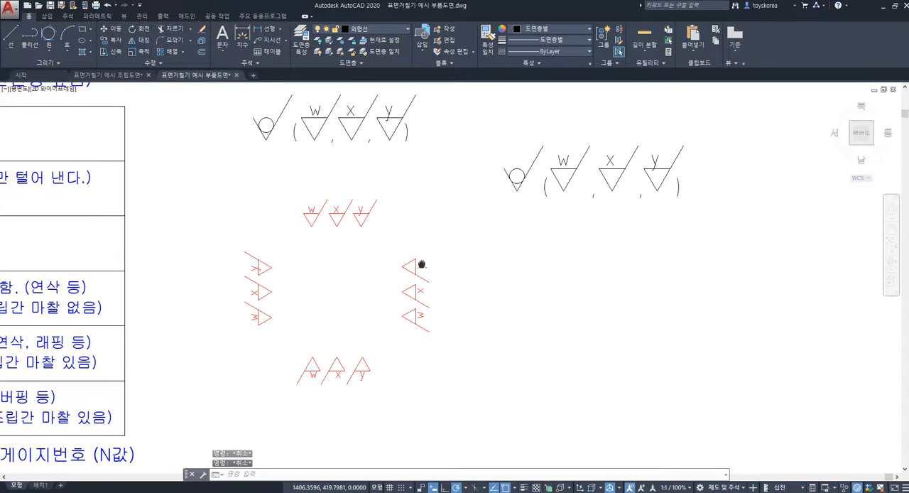
pyautogui.click(373, 221)
pyautogui.click(289, 199)
pyautogui.press('Escape')
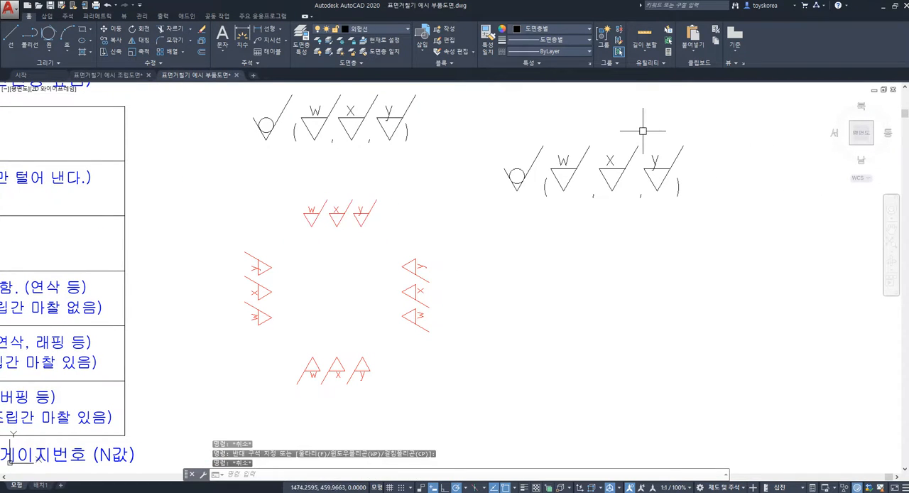
# Copy the w, x and y symbols of the wider-spaced row into the empty area below it, without the circle symbol and brackets.
pyautogui.scroll(2, 642, 129)
pyautogui.click(683, 222)
pyautogui.click(506, 174)
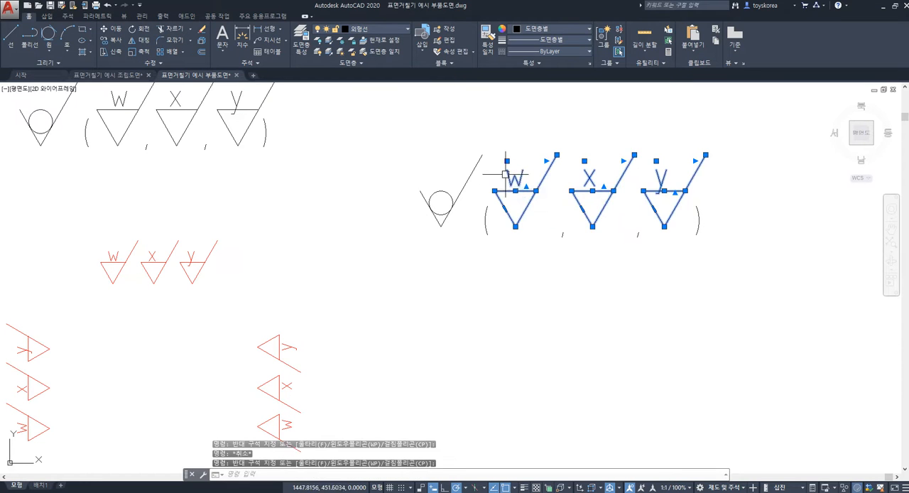
pyautogui.write('co')
pyautogui.press('space')
pyautogui.click(573, 216)
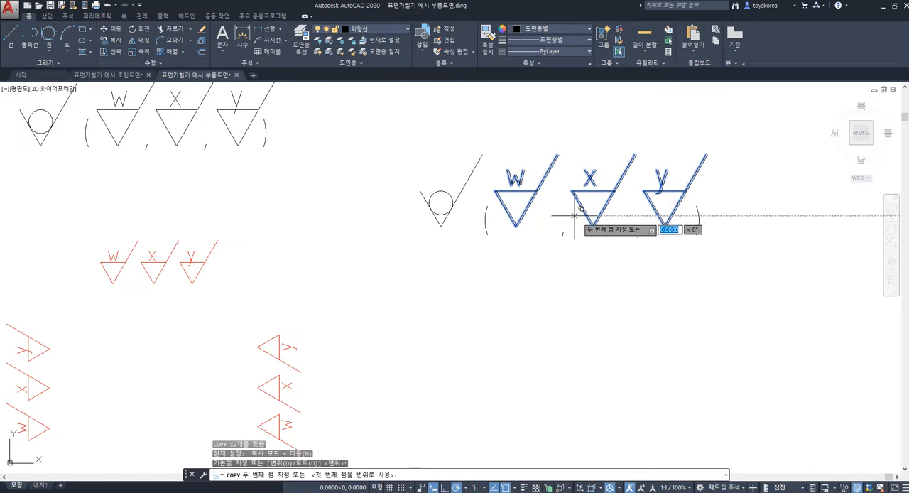
pyautogui.moveTo(594, 340); pyautogui.dragTo(520, 252, button='middle')
pyautogui.click(567, 294)
pyautogui.press('Escape')
pyautogui.press('Escape')
pyautogui.press('Escape')
pyautogui.scroll(-2, 565, 292)
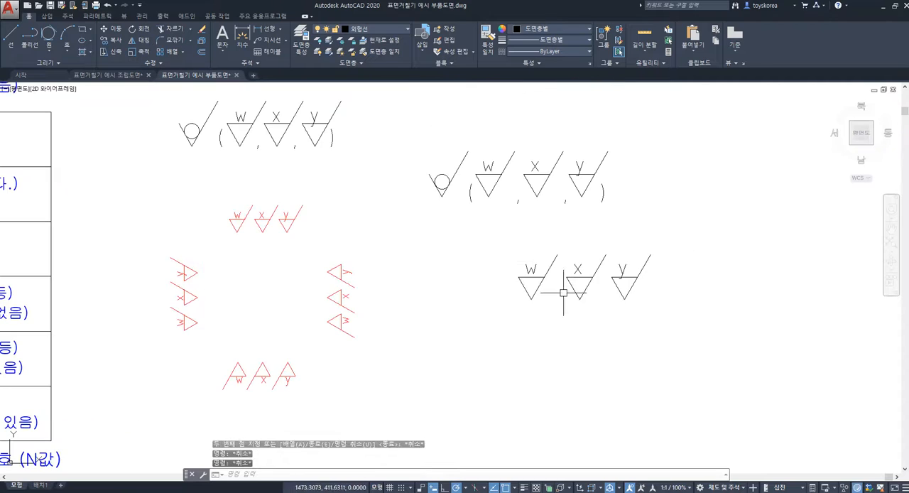
# Put the copied w, x and y symbols on the 가는실선 layer.
pyautogui.click(485, 233)
pyautogui.click(674, 330)
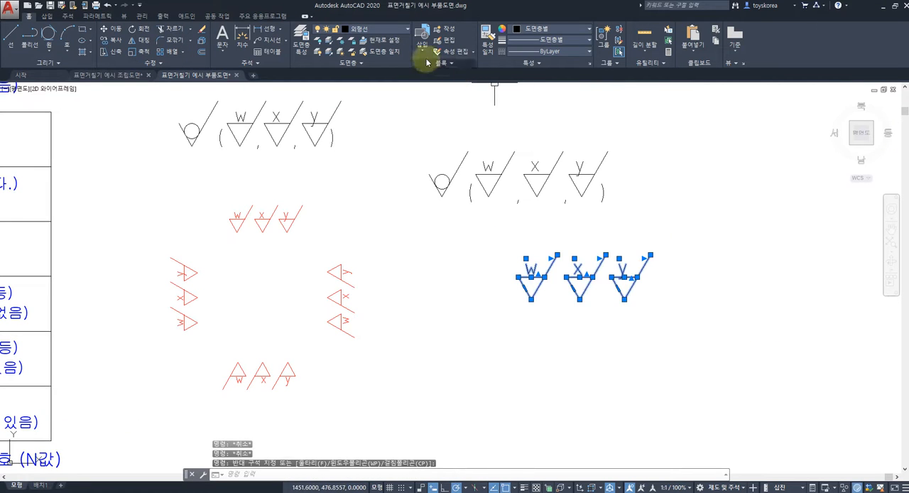
pyautogui.click(387, 31)
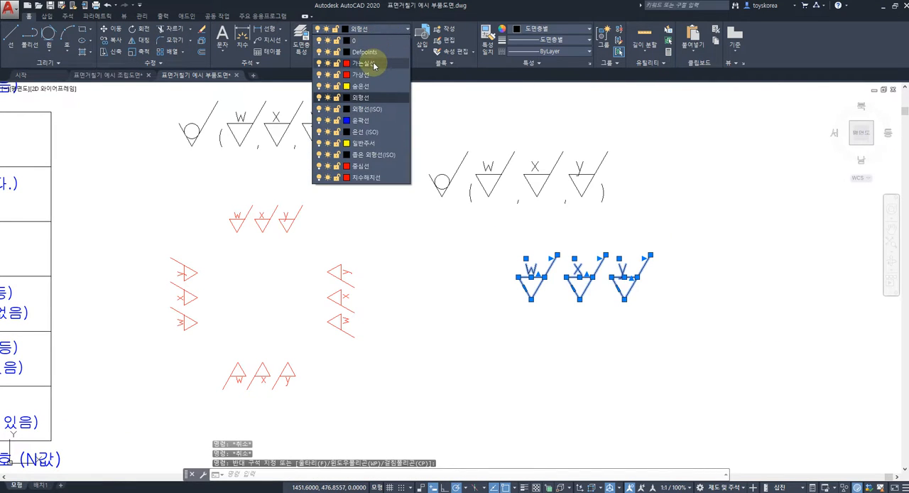
pyautogui.click(375, 64)
pyautogui.press('Escape')
pyautogui.press('Escape')
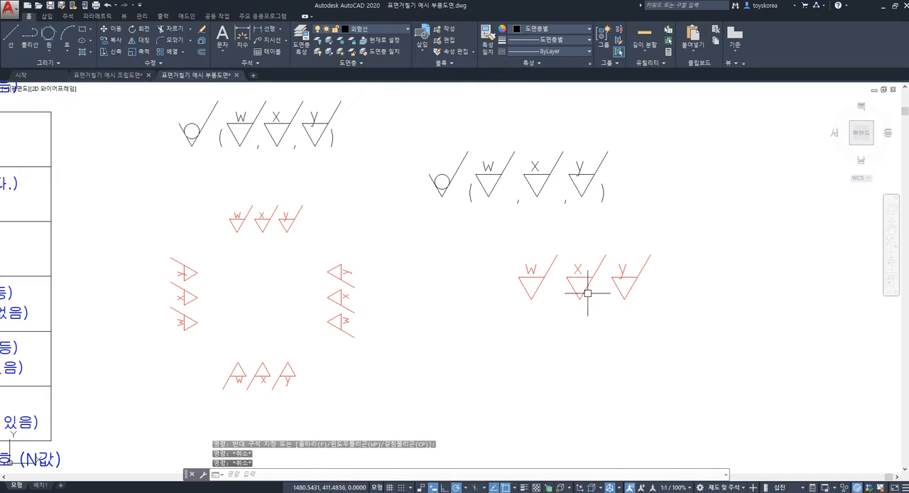
# Scale the copied w, x and y symbols by a factor of 0.6 about the tip of the x symbol.
pyautogui.scroll(2, 522, 289)
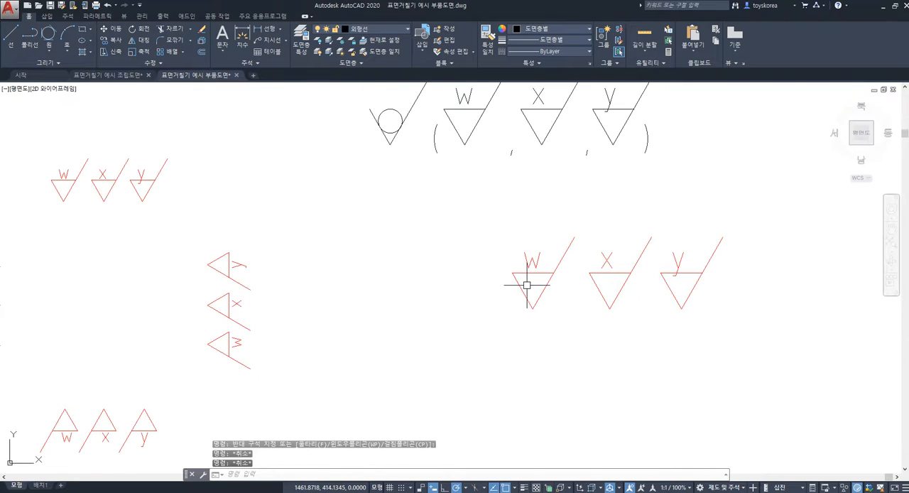
pyautogui.write('s')
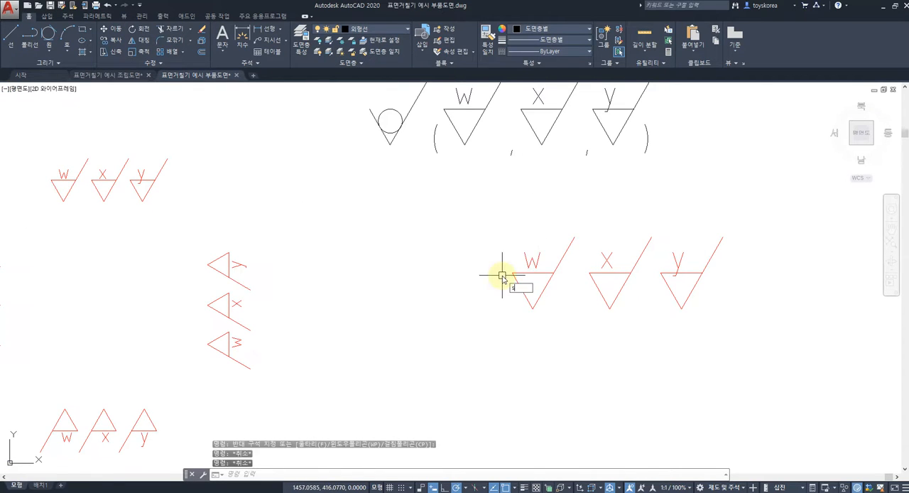
pyautogui.write('c')
pyautogui.press('Return')
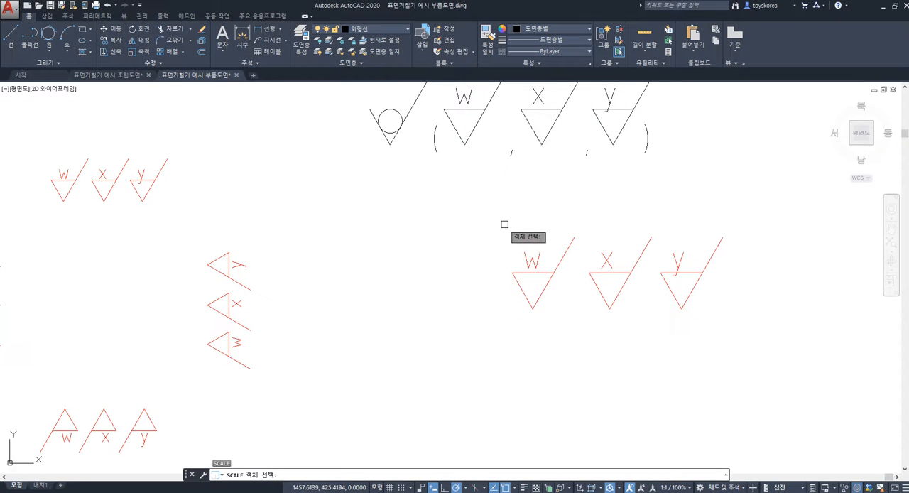
pyautogui.click(487, 209)
pyautogui.click(742, 362)
pyautogui.press('Return')
pyautogui.click(609, 308)
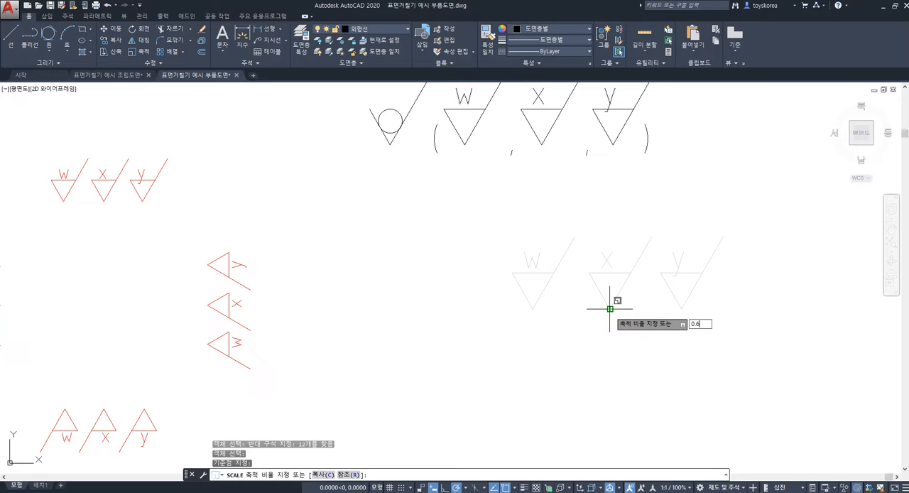
pyautogui.write('0.6')
pyautogui.press('Return')
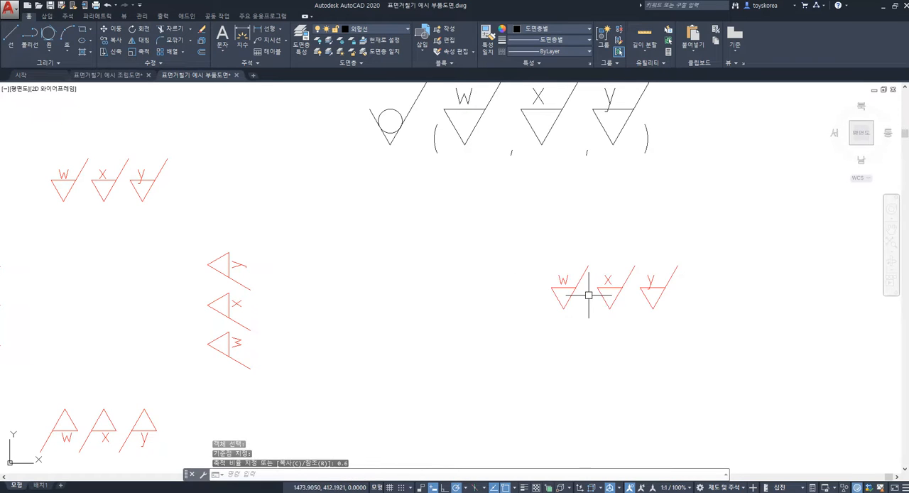
pyautogui.scroll(-3, 556, 318)
pyautogui.scroll(1, 538, 279)
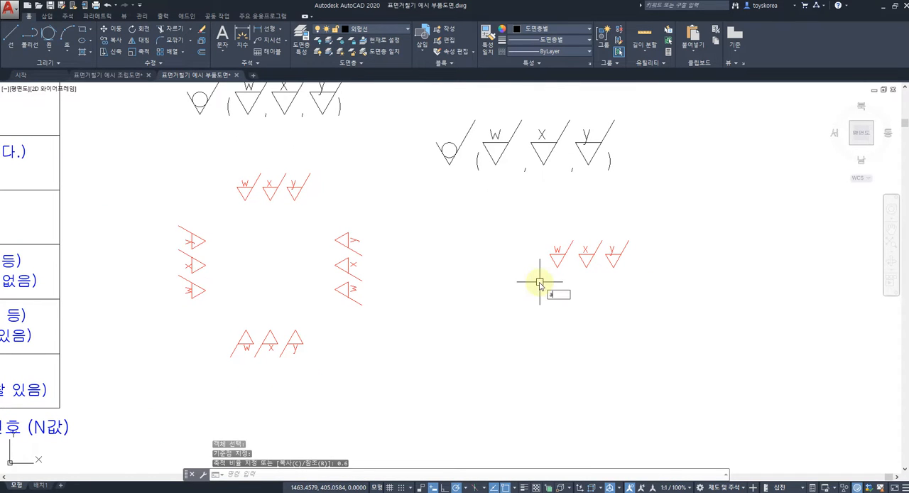
pyautogui.press('Escape')
pyautogui.press('Escape')
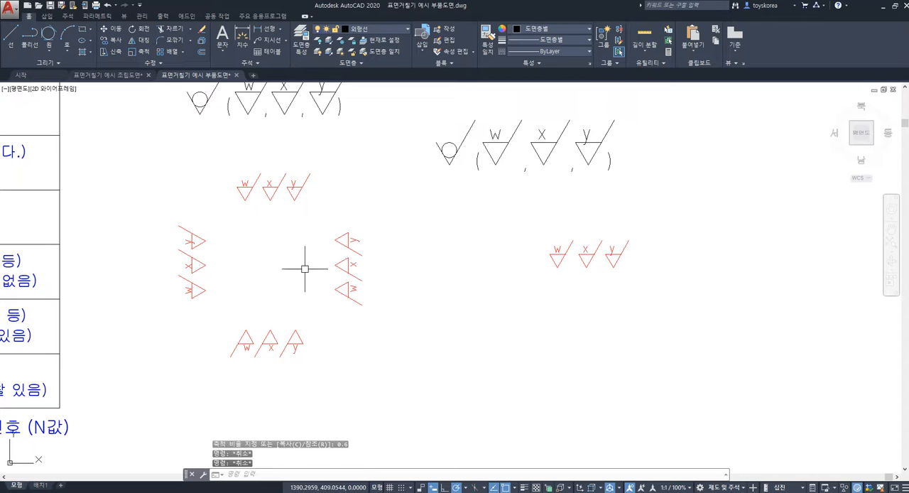
pyautogui.press('Escape')
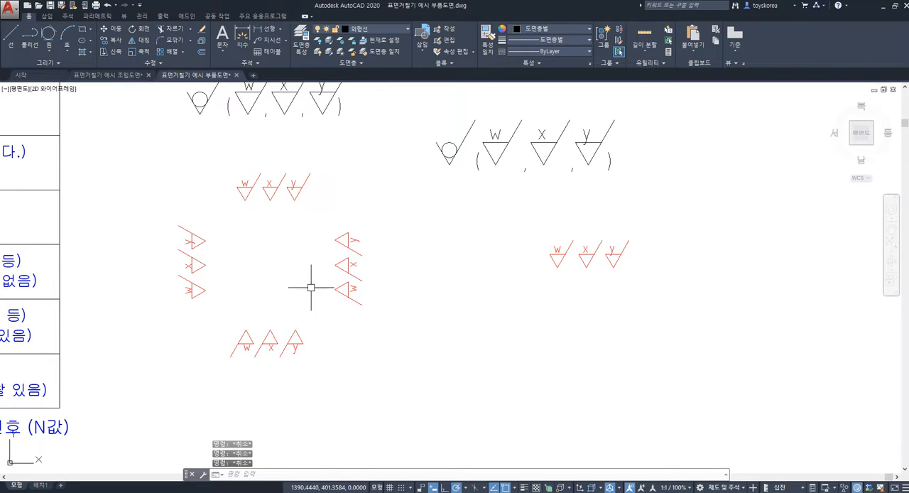
# Examine how the red w and y symbols sit on the bore edges and extension lines in part 1's sectional view.
pyautogui.scroll(-2, 307, 288)
pyautogui.moveTo(158, 312); pyautogui.dragTo(495, 302, button='middle')
pyautogui.moveTo(261, 293); pyautogui.dragTo(547, 270, button='middle')
pyautogui.moveTo(96, 279)
pyautogui.mouseDown(button='middle')
pyautogui.moveTo(227, 266)
pyautogui.moveTo(524, 186)
pyautogui.mouseUp(button='middle')
pyautogui.moveTo(194, 331); pyautogui.dragTo(422, 339, button='middle')
pyautogui.moveTo(149, 271); pyautogui.dragTo(406, 271, button='middle')
pyautogui.moveTo(203, 294)
pyautogui.mouseDown(button='middle')
pyautogui.moveTo(262, 304)
pyautogui.moveTo(297, 327)
pyautogui.mouseUp(button='middle')
pyautogui.scroll(4, 175, 262)
pyautogui.moveTo(206, 242); pyautogui.dragTo(258, 261, button='middle')
pyautogui.moveTo(77, 248); pyautogui.dragTo(139, 257, button='middle')
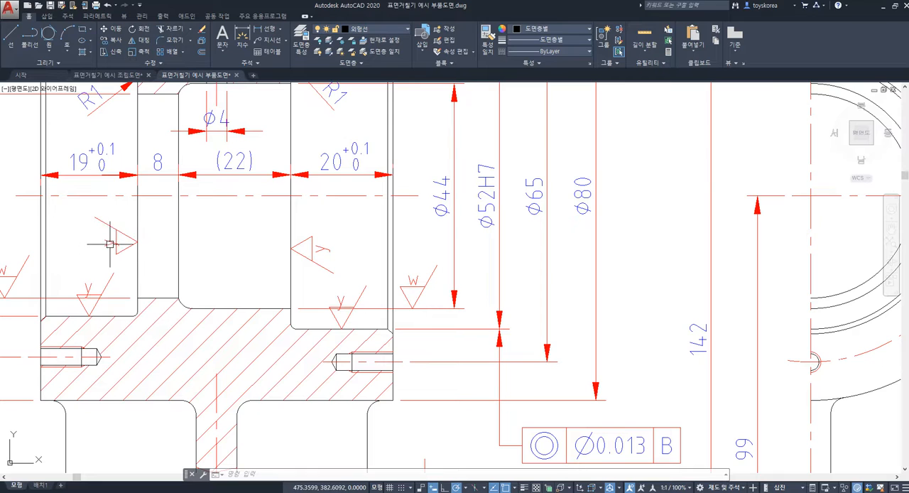
pyautogui.scroll(2, 426, 308)
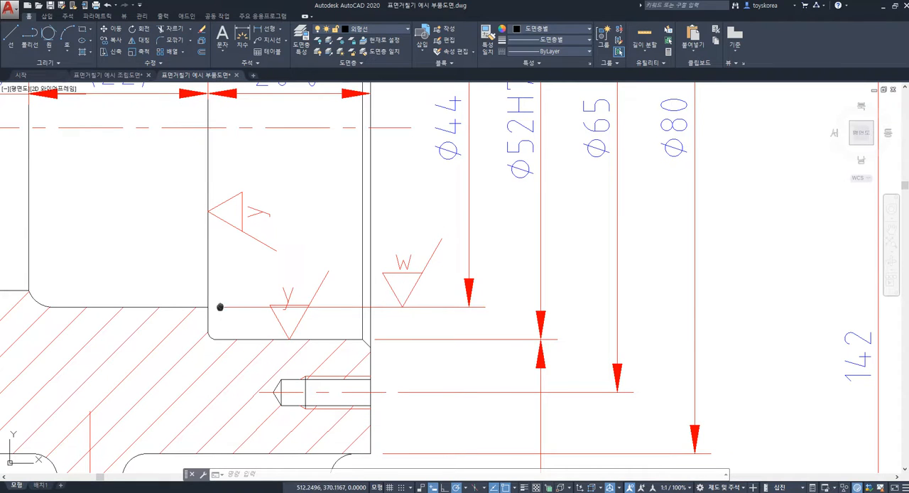
pyautogui.moveTo(220, 307); pyautogui.dragTo(239, 305, button='middle')
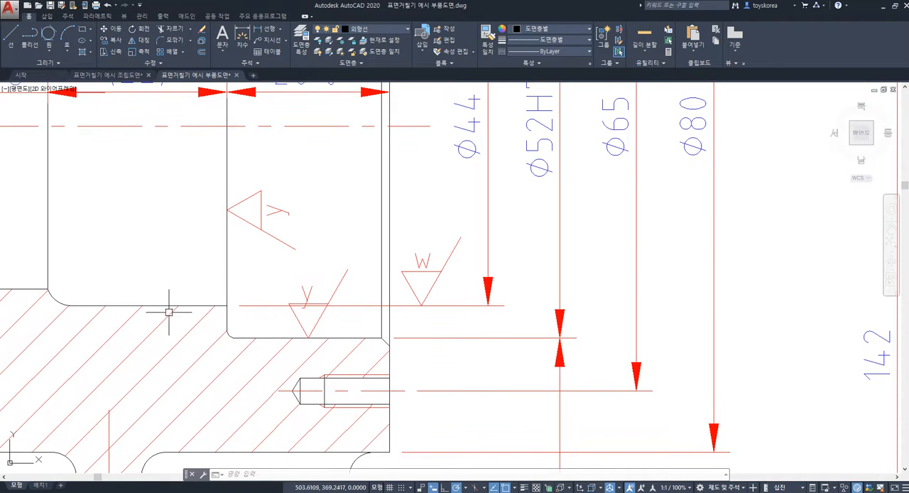
pyautogui.click(433, 301)
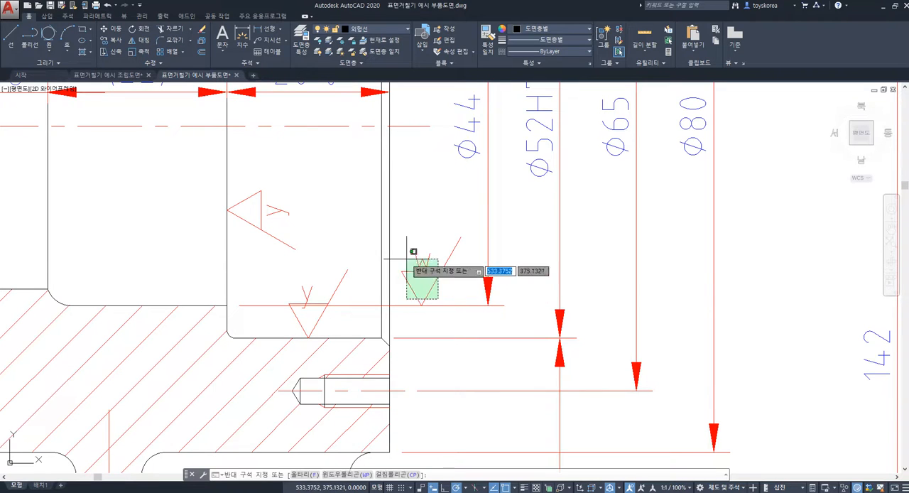
pyautogui.click(406, 252)
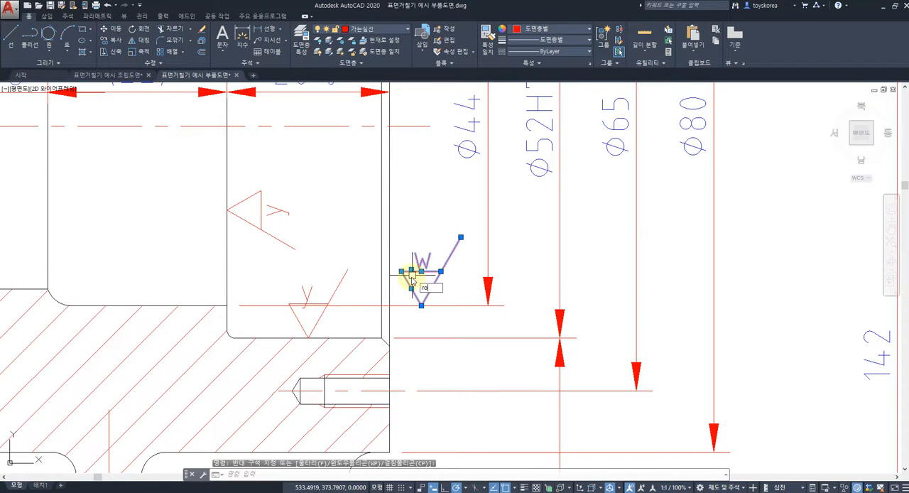
pyautogui.write('ro')
pyautogui.press('Return')
pyautogui.click(422, 306)
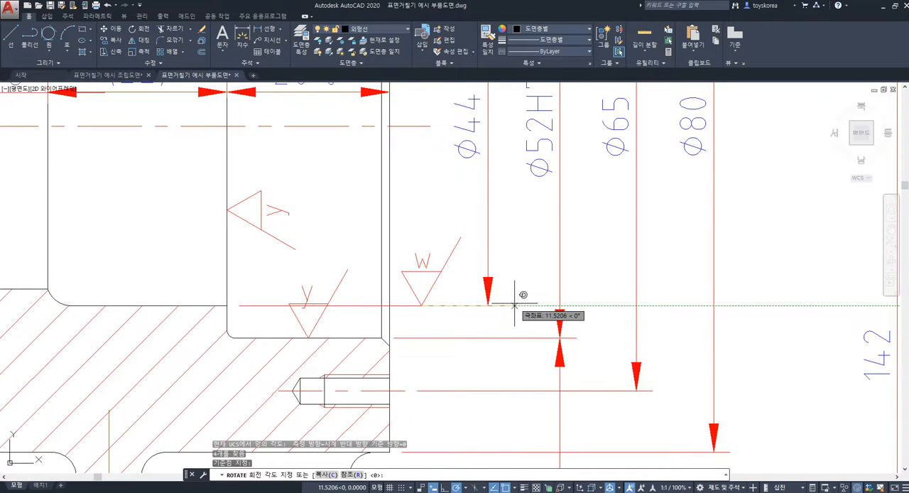
pyautogui.press('Escape')
# Examine the rotated y symbol whose tip touches the vertical shoulder of the bore in part 1's sectional view.
pyautogui.press('Escape')
pyautogui.moveTo(250, 201); pyautogui.dragTo(277, 216, button='middle')
pyautogui.press('Escape')
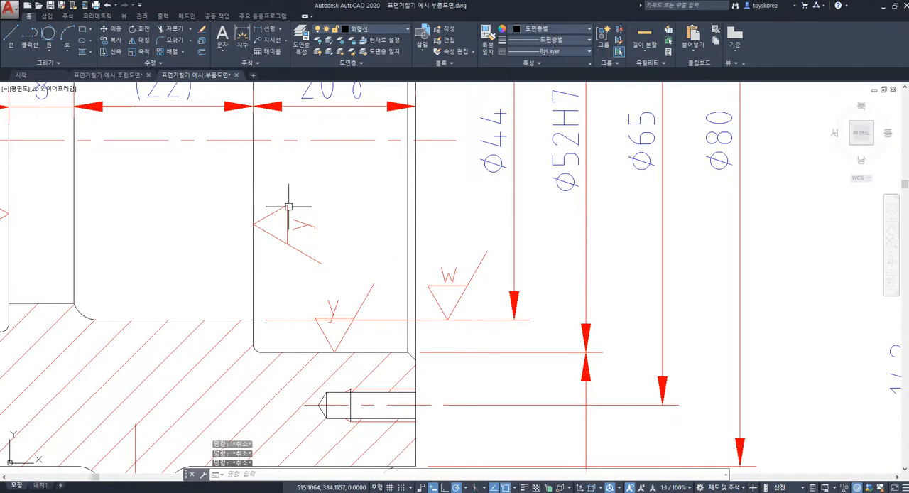
pyautogui.click(256, 226)
pyautogui.click(255, 222)
pyautogui.click(253, 224)
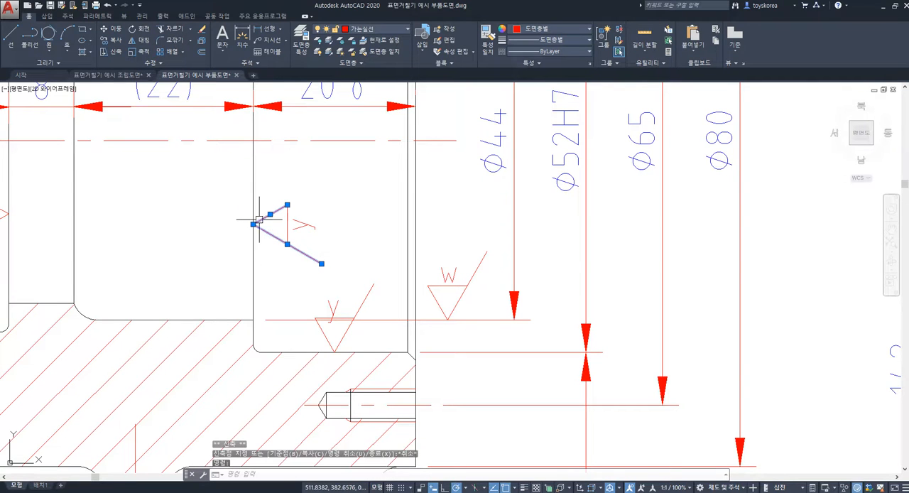
pyautogui.press('Escape')
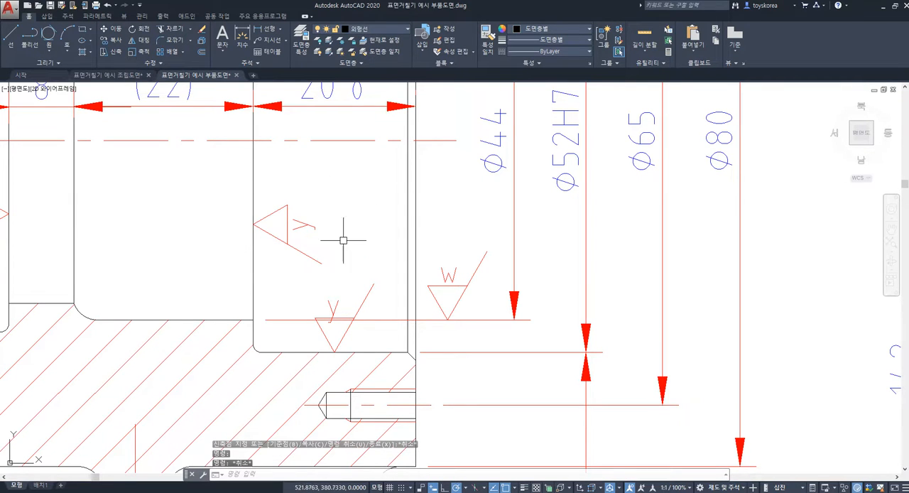
pyautogui.press('Escape')
# Try to rotate the x symbol under the base of part 1's side view about its tip, and undo the rotation.
pyautogui.scroll(-5, 325, 247)
pyautogui.scroll(5, 387, 289)
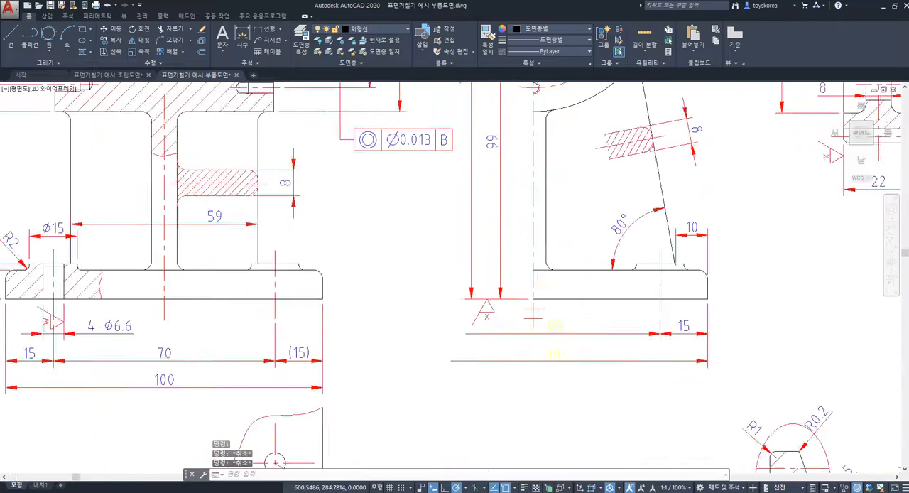
pyautogui.click(495, 322)
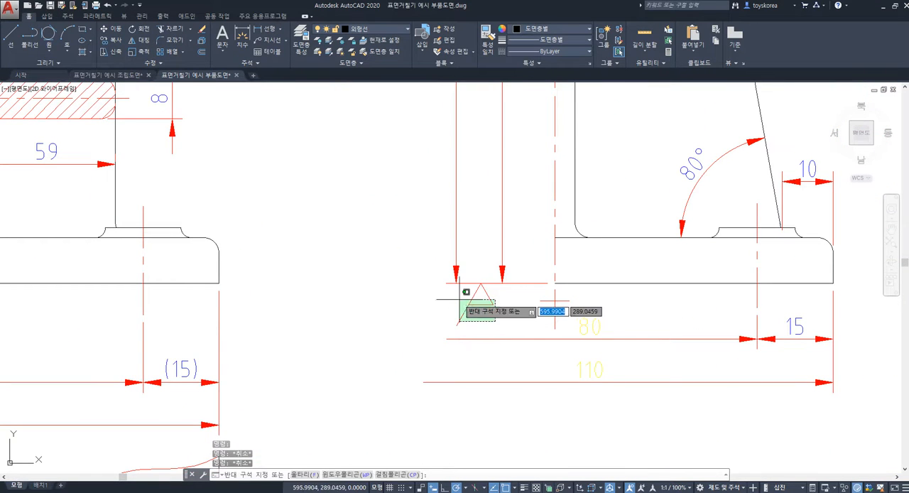
pyautogui.click(456, 298)
pyautogui.write('ro')
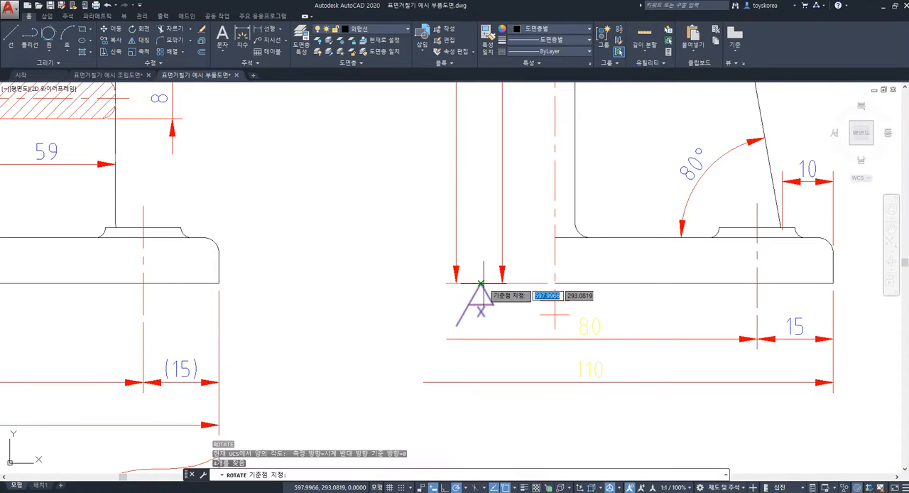
pyautogui.press('Return')
pyautogui.click(473, 281)
pyautogui.hotkey('ctrl', 'z')
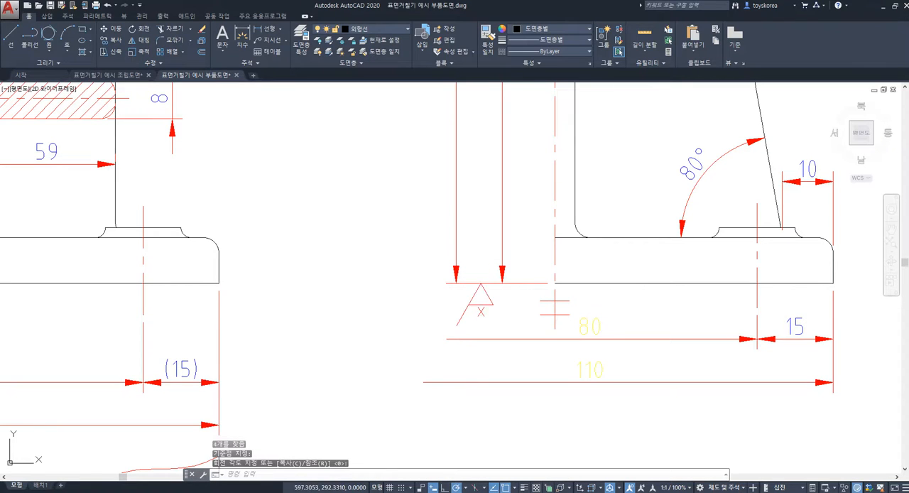
# Examine how the inverted x symbol touches the extension line of the base's bottom edge in part 1's side view.
pyautogui.scroll(2, 480, 295)
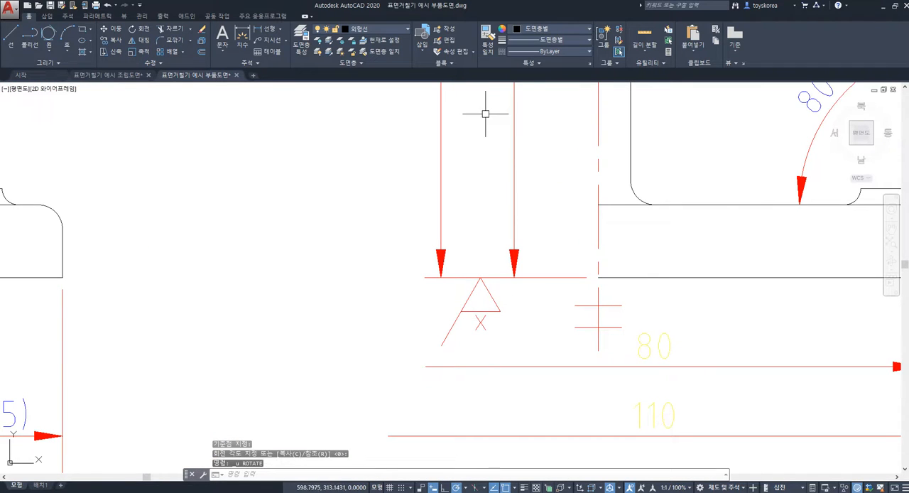
pyautogui.scroll(-2, 614, 181)
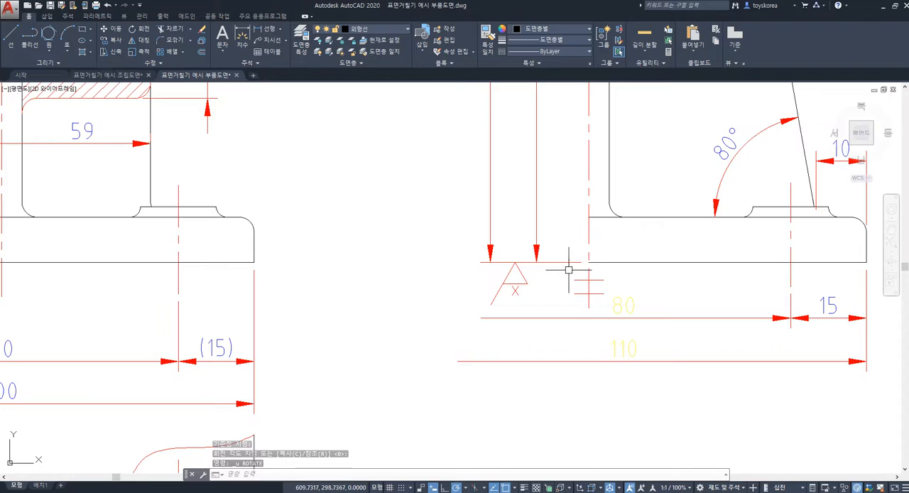
pyautogui.click(666, 262)
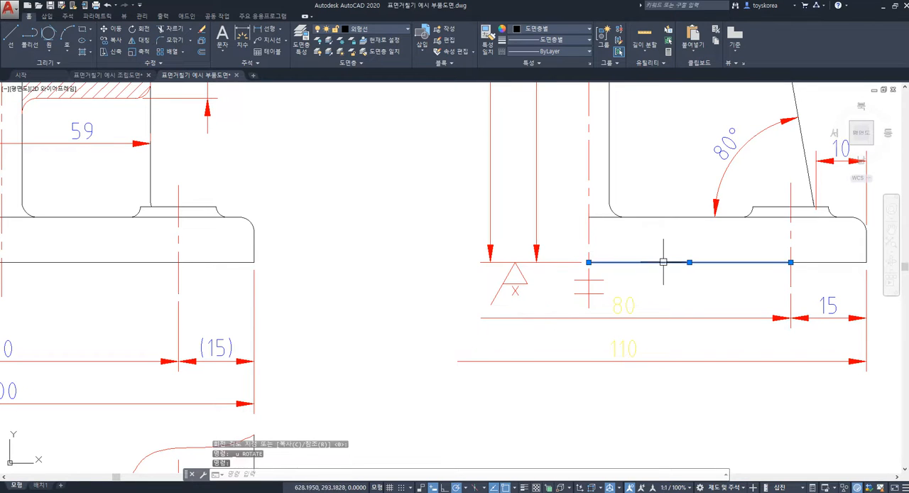
pyautogui.press('Escape')
pyautogui.scroll(2, 545, 304)
pyautogui.click(544, 308)
pyautogui.click(458, 258)
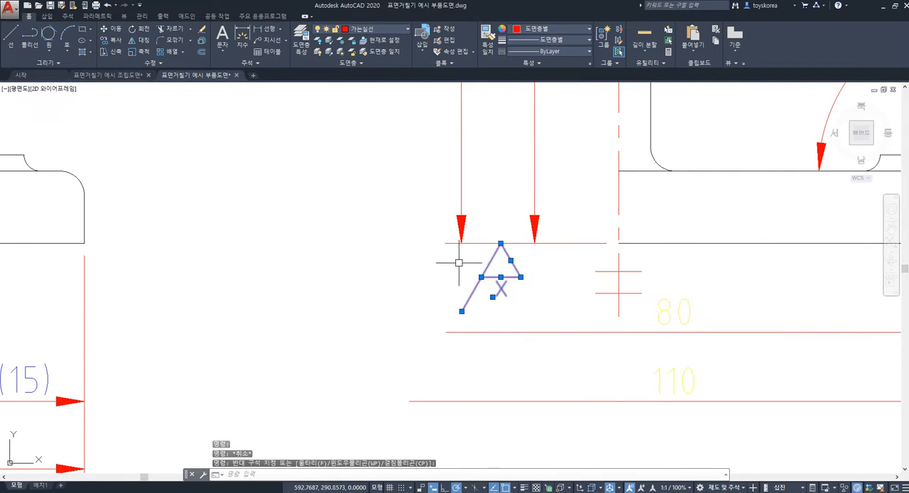
pyautogui.press('Escape')
pyautogui.click(491, 255)
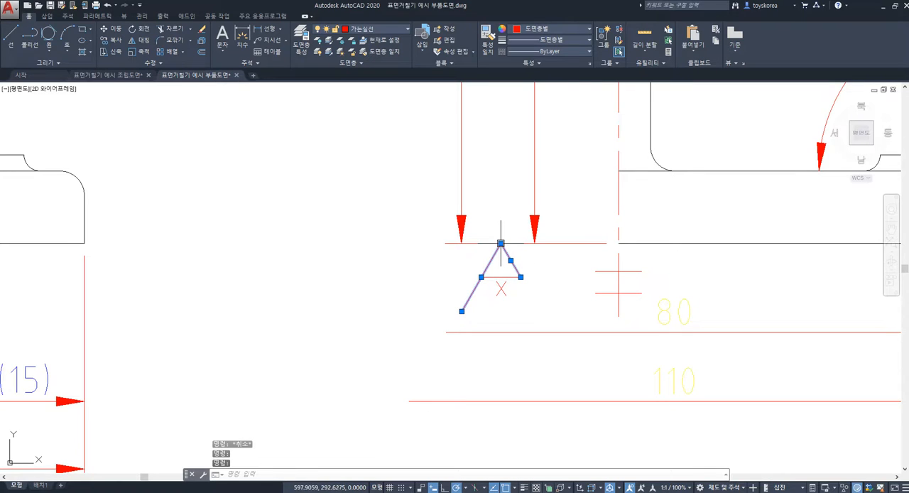
pyautogui.press('Escape')
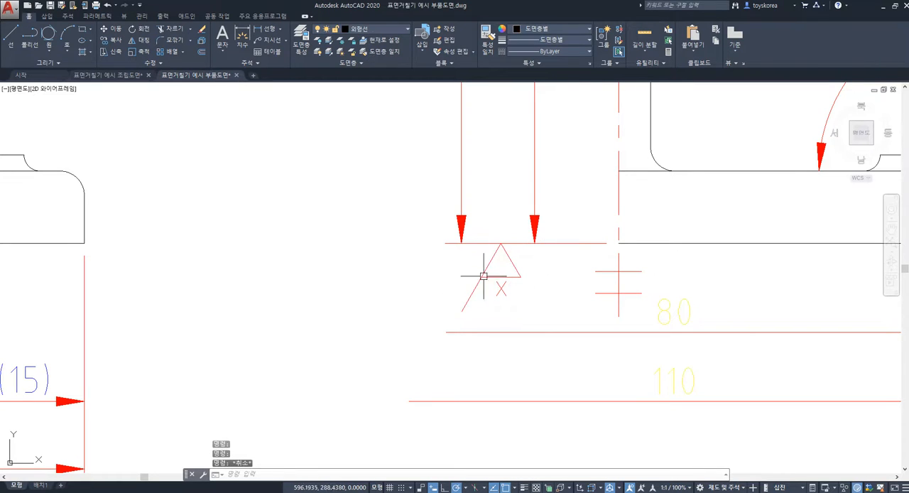
# Create a polar array of the new red w, x and y symbols around a centre point directly below the x symbol.
pyautogui.scroll(-6, 501, 273)
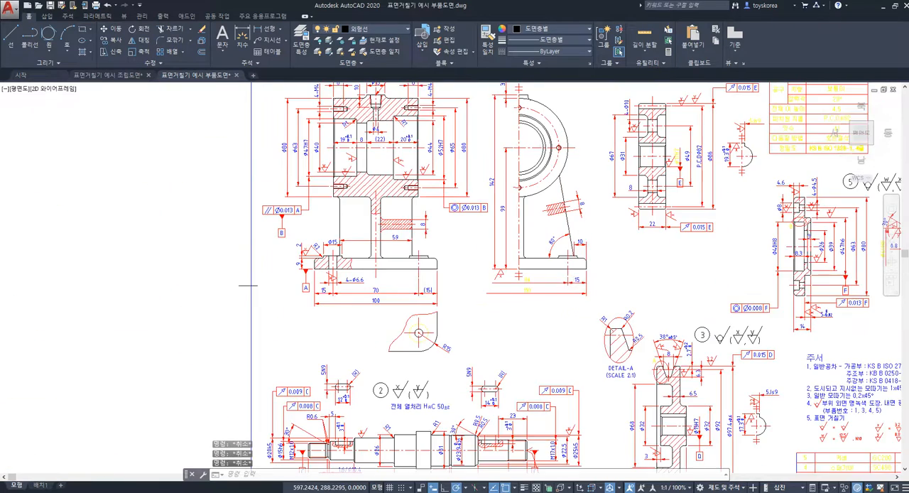
pyautogui.scroll(3, 319, 325)
pyautogui.scroll(6, 548, 278)
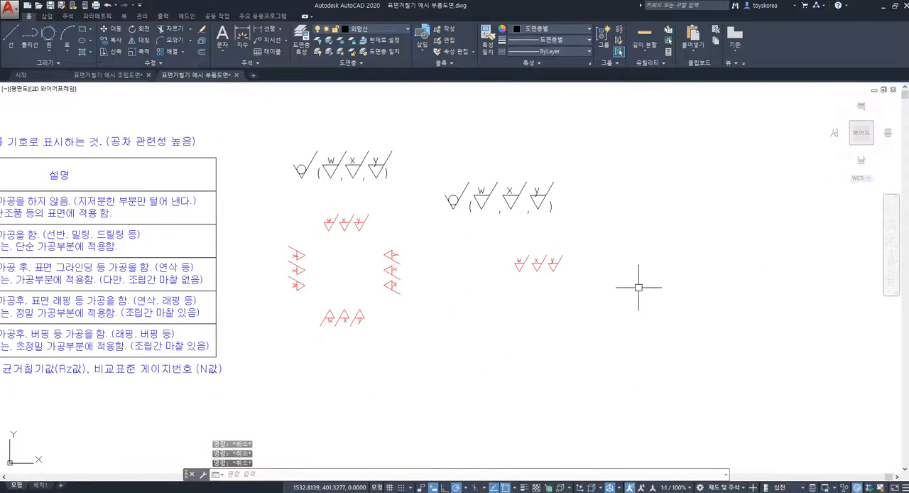
pyautogui.write('ar')
pyautogui.press('Return')
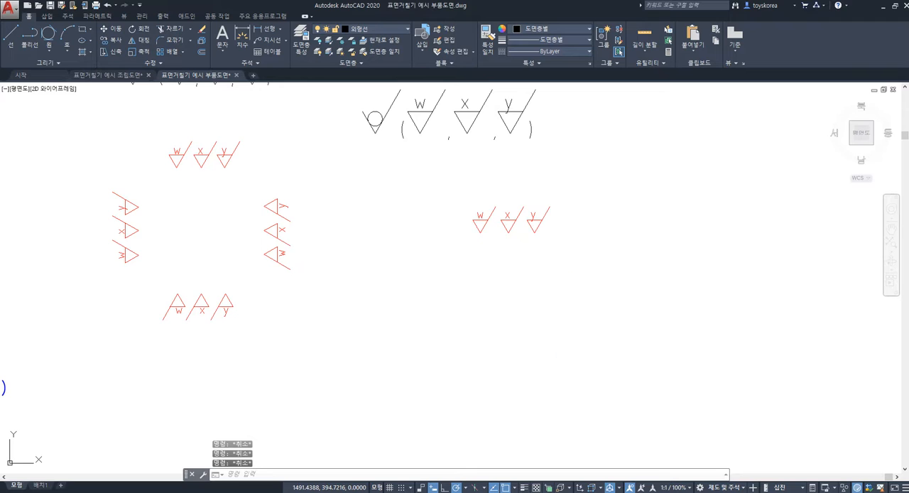
pyautogui.click(553, 267)
pyautogui.click(460, 200)
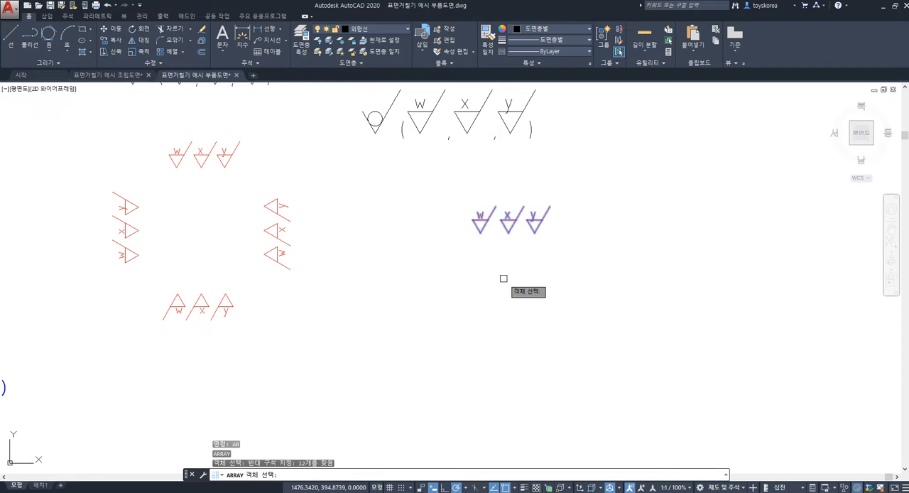
pyautogui.press('Return')
pyautogui.click(533, 322)
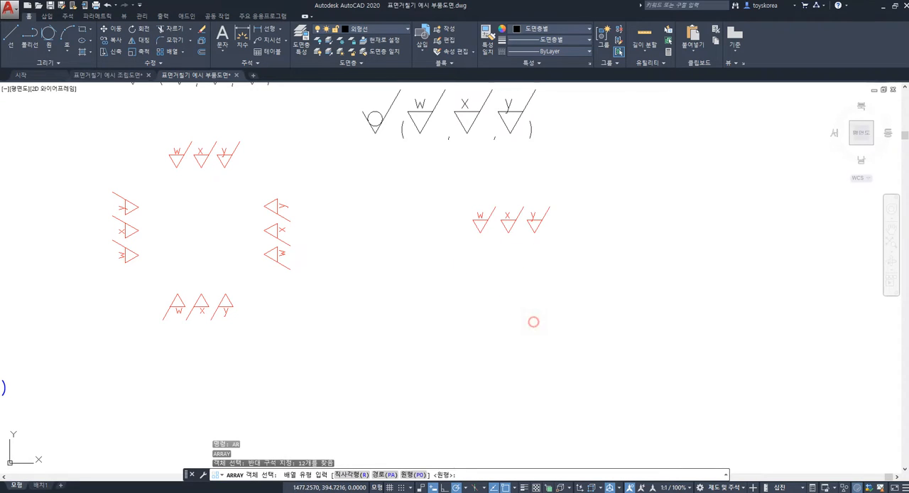
pyautogui.click(509, 288)
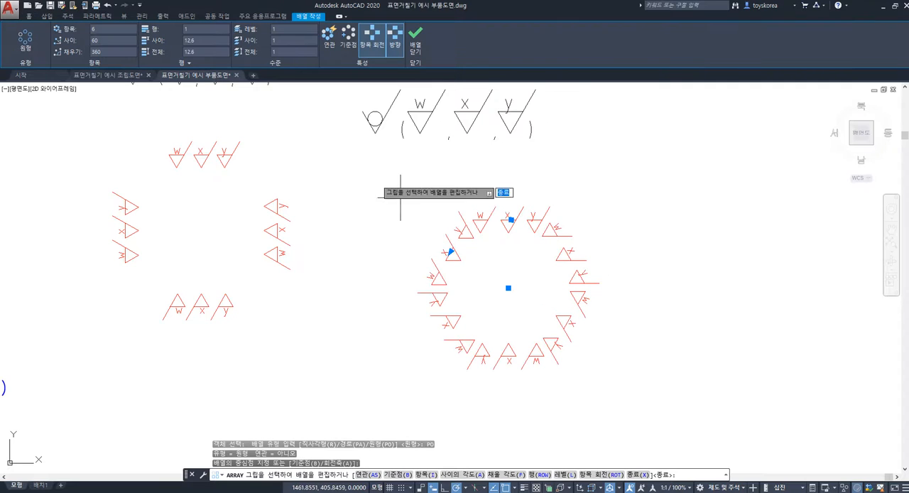
# Set the polar array to 4 items over 360 degrees and finish it.
pyautogui.click(103, 30)
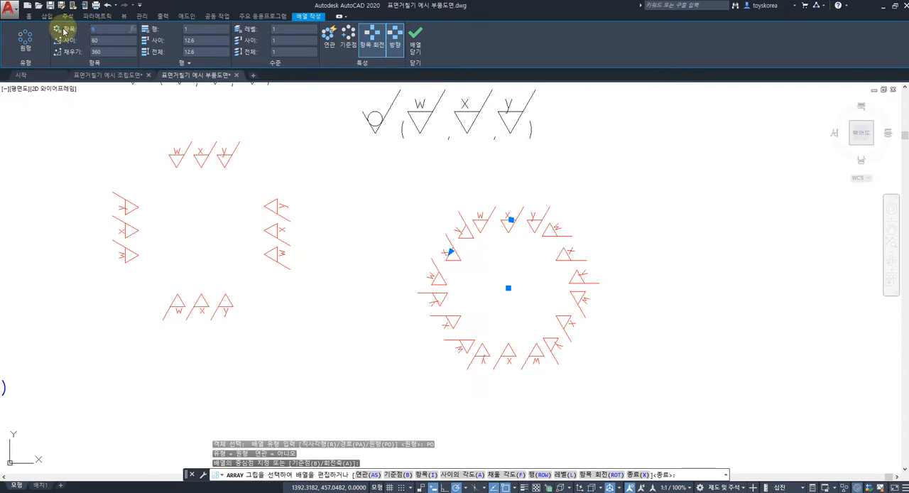
pyautogui.press('Return')
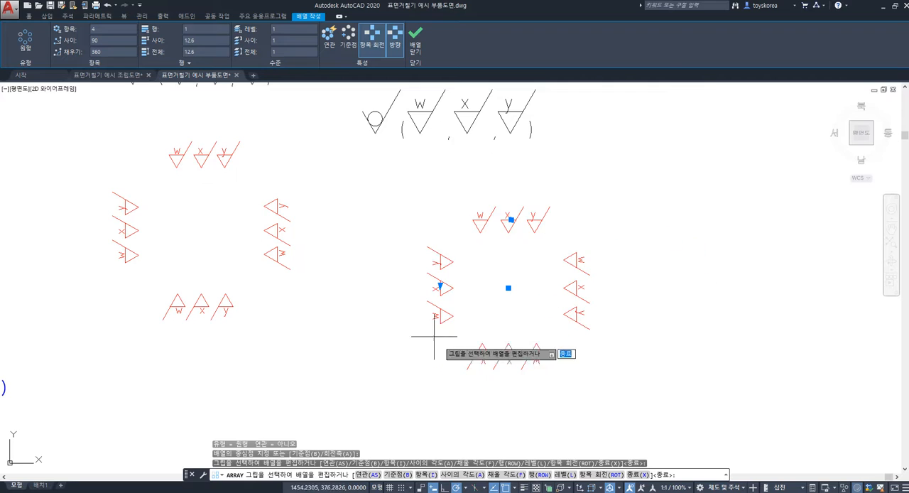
pyautogui.click(417, 49)
pyautogui.press('Escape')
pyautogui.press('Escape')
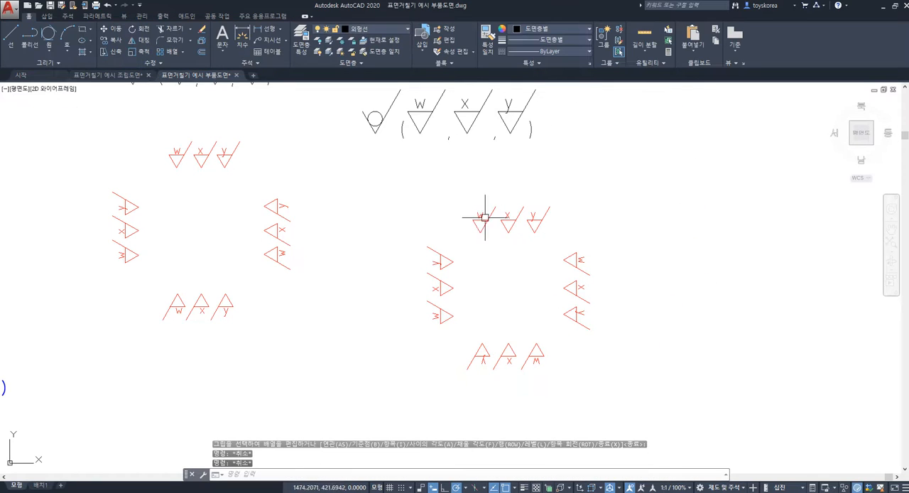
# Erase the upside-down y, x and w letters from the lower row of arrayed symbols, keeping the triangles.
pyautogui.moveTo(405, 339); pyautogui.dragTo(450, 333, button='middle')
pyautogui.scroll(2, 524, 357)
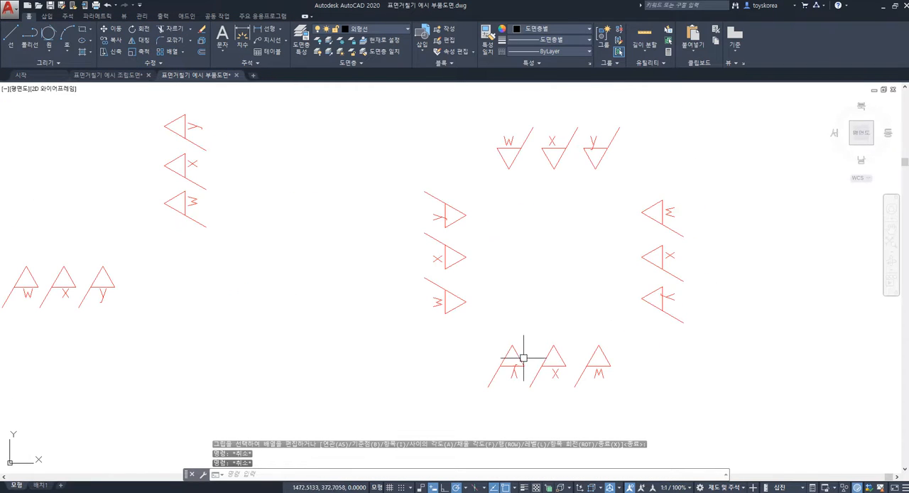
pyautogui.click(514, 372)
pyautogui.click(555, 373)
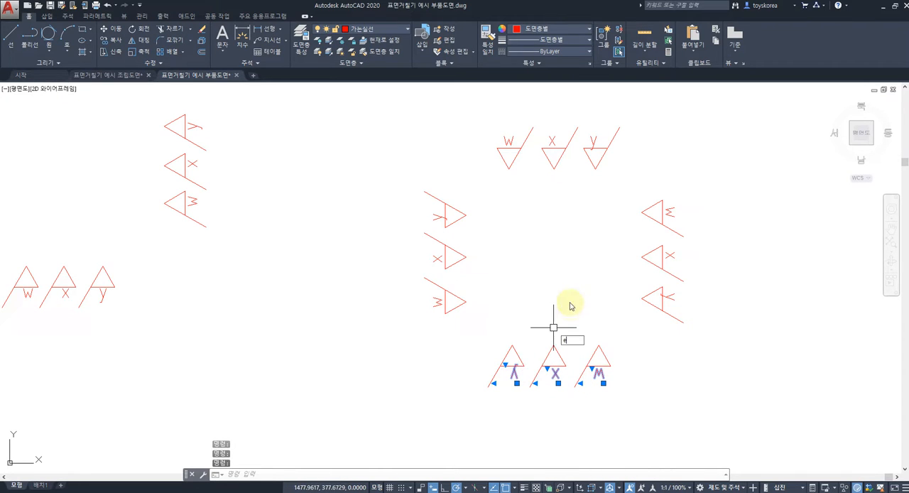
pyautogui.press('Return')
# Erase the wrongly oriented w, x and y letters from the right-hand column of arrayed symbols.
pyautogui.press('Return')
pyautogui.click(671, 298)
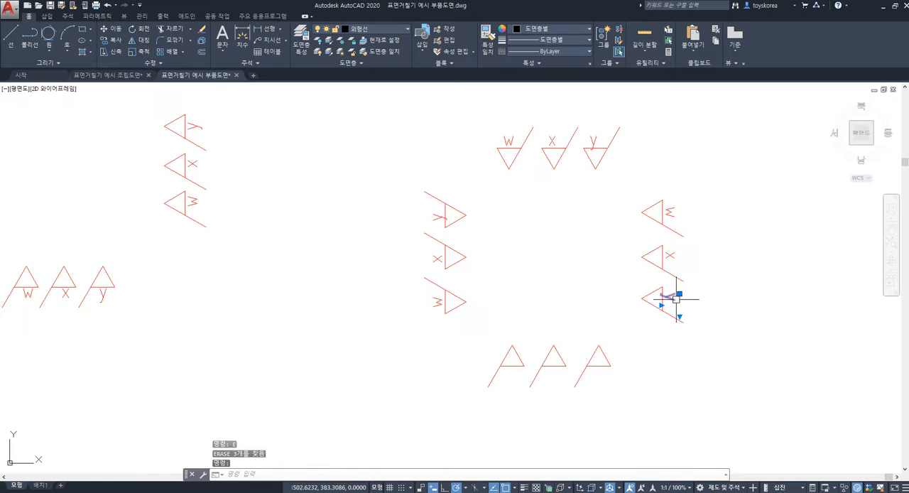
pyautogui.click(668, 256)
pyautogui.press('Return')
pyautogui.click(667, 210)
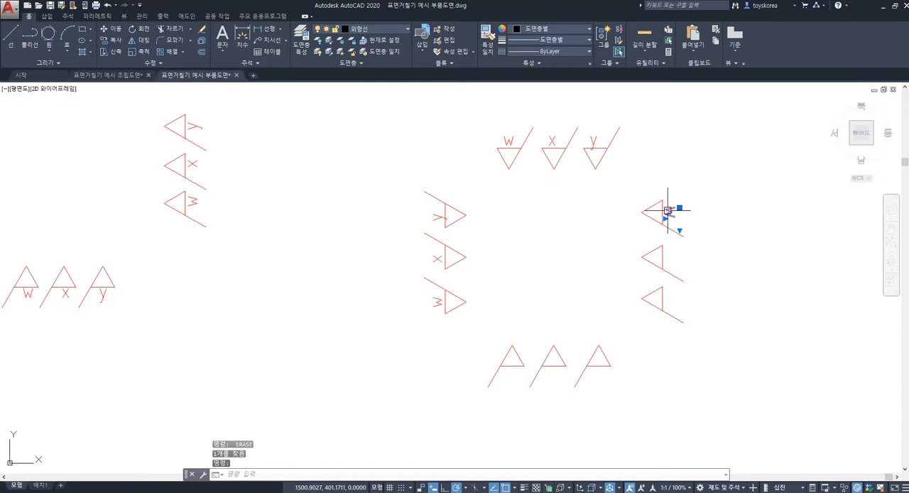
pyautogui.press('Return')
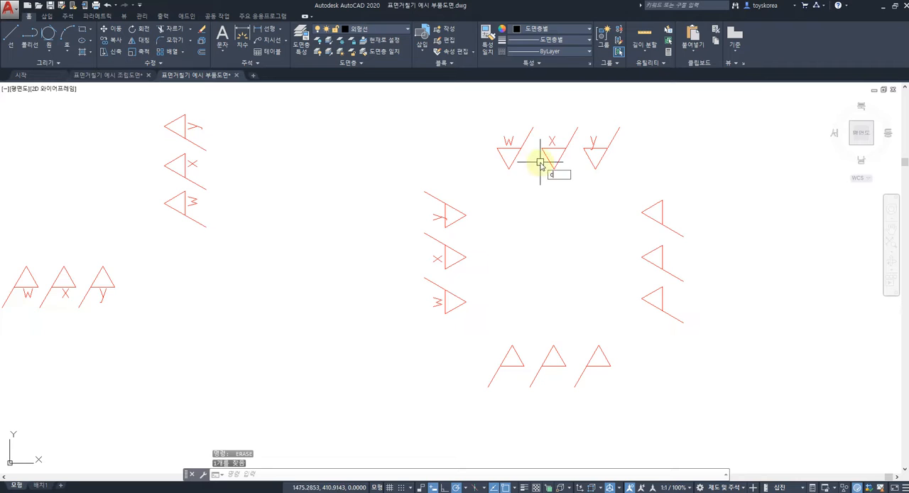
# Copy the w, x and y letters of the upper row together onto the blank triangles of the lower row.
pyautogui.write('co')
pyautogui.press('Return')
pyautogui.click(509, 141)
pyautogui.click(552, 141)
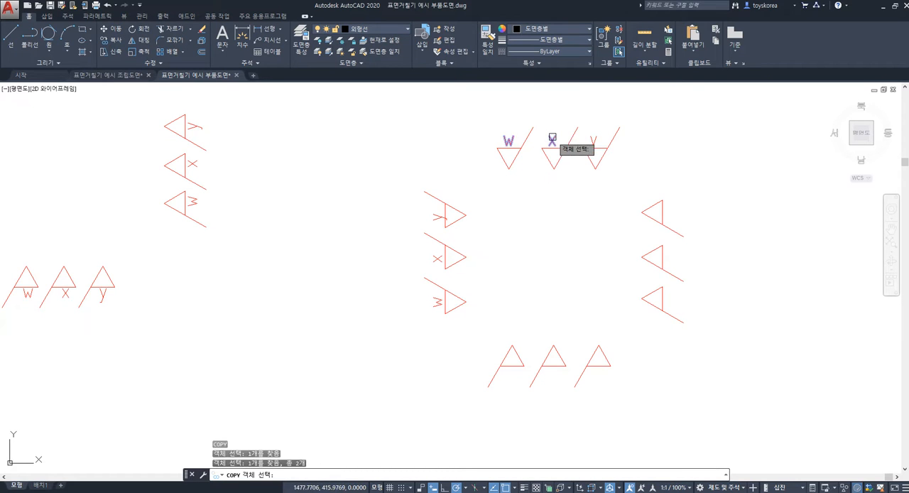
pyautogui.click(594, 140)
pyautogui.press('Return')
pyautogui.click(593, 146)
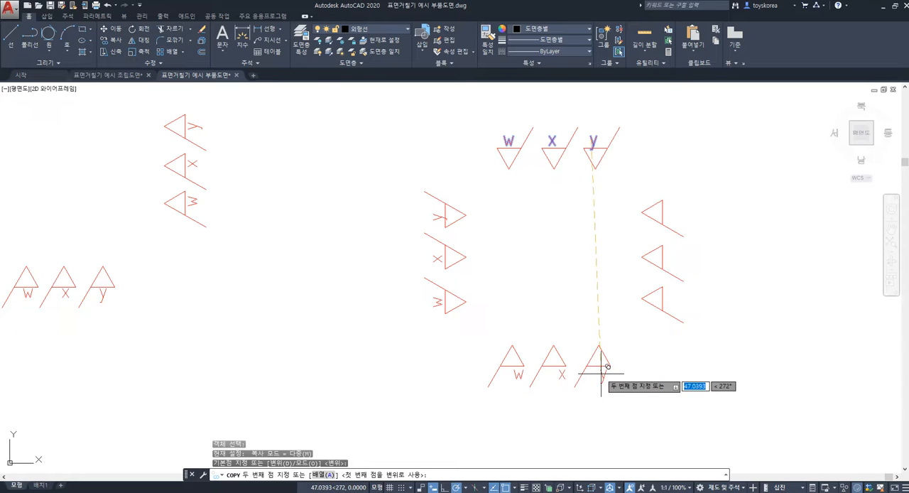
pyautogui.scroll(2, 598, 374)
pyautogui.click(596, 370)
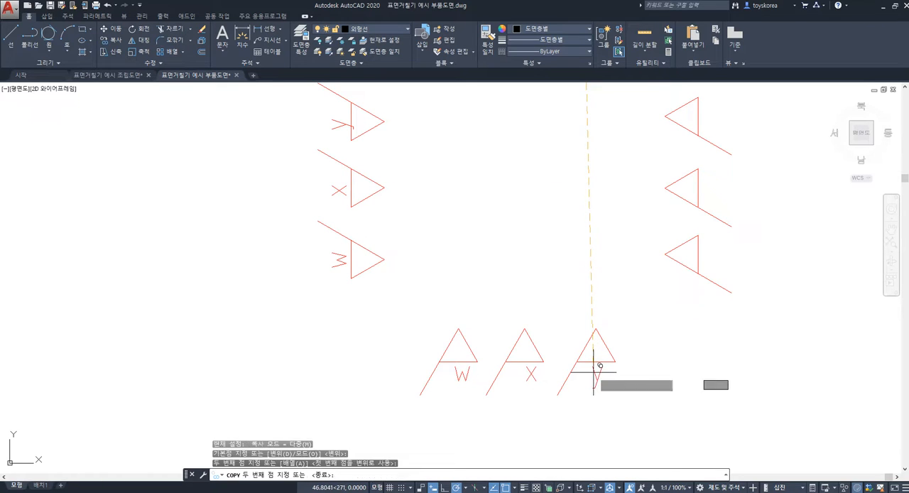
pyautogui.press('Escape')
# Copy the w, x and y letters of the left-hand column together onto the blank triangles of the right-hand column.
pyautogui.scroll(-2, 563, 347)
pyautogui.press('Return')
pyautogui.click(422, 292)
pyautogui.click(422, 249)
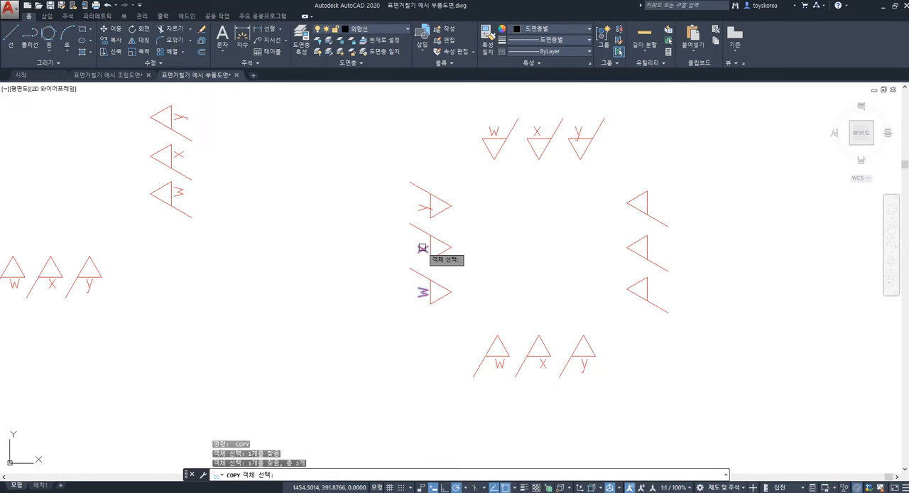
pyautogui.click(420, 212)
pyautogui.press('Return')
pyautogui.click(417, 218)
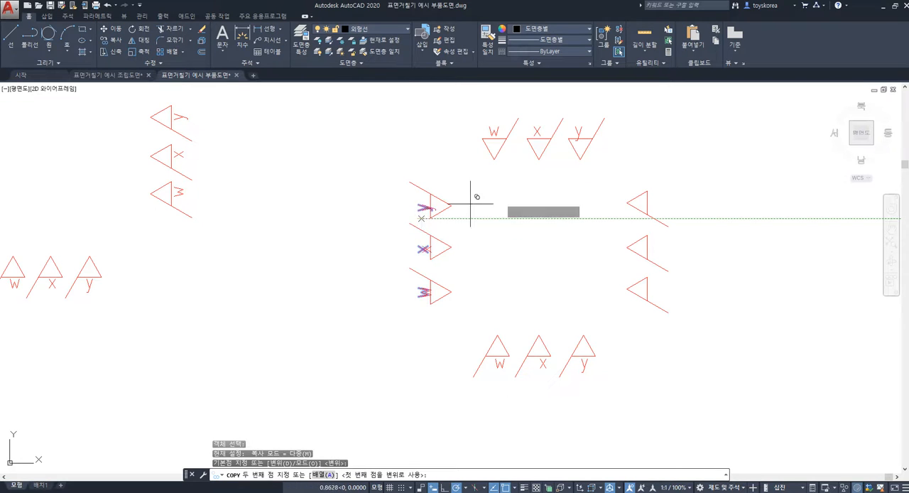
pyautogui.scroll(2, 681, 202)
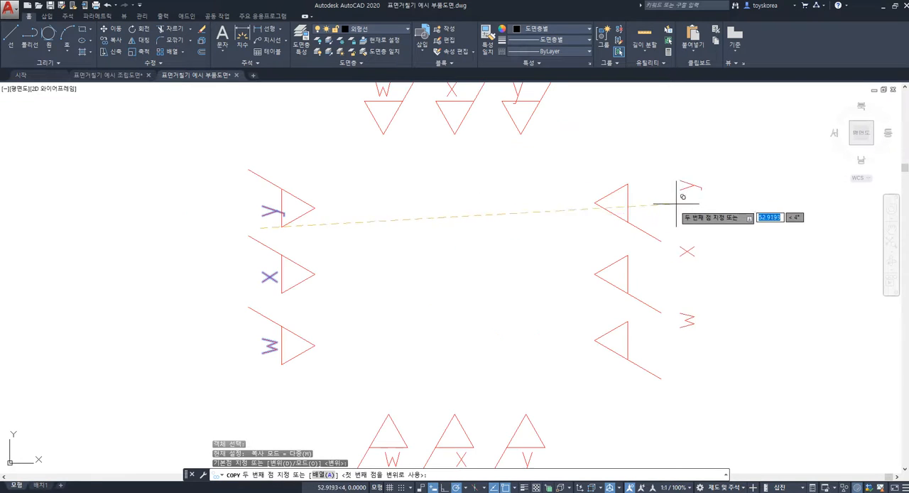
pyautogui.click(630, 221)
pyautogui.press('Escape')
pyautogui.press('Escape')
pyautogui.scroll(-2, 618, 235)
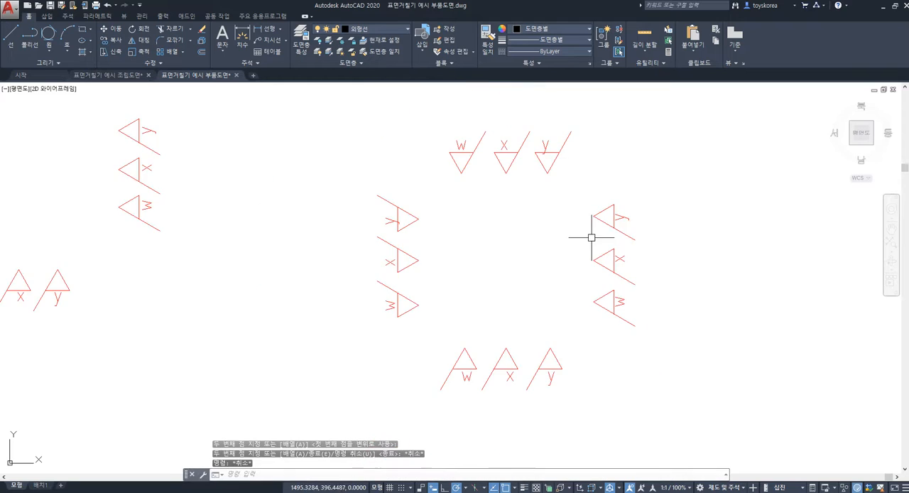
pyautogui.moveTo(500, 259); pyautogui.dragTo(471, 275, button='middle')
pyautogui.scroll(-2, 454, 282)
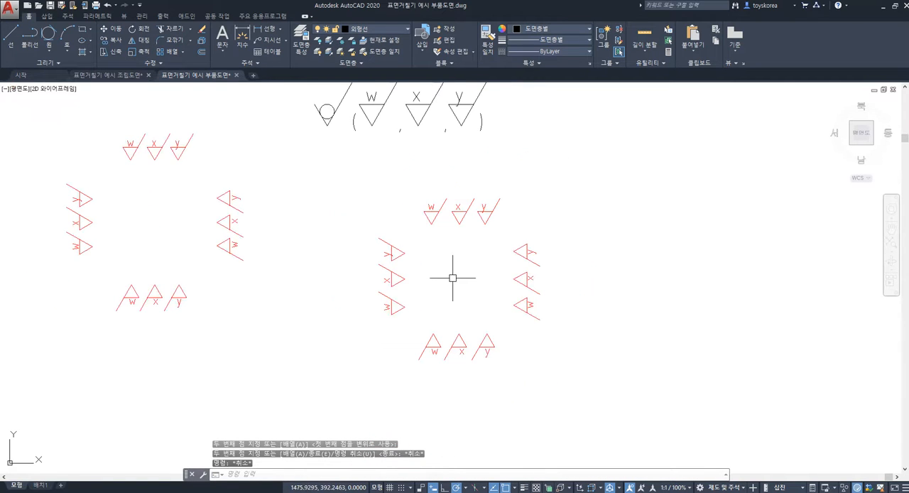
# Move the complete set of w, x and y symbols in four orientations to the empty area beside part 5, outside the sheet border.
pyautogui.click(330, 188)
pyautogui.click(601, 402)
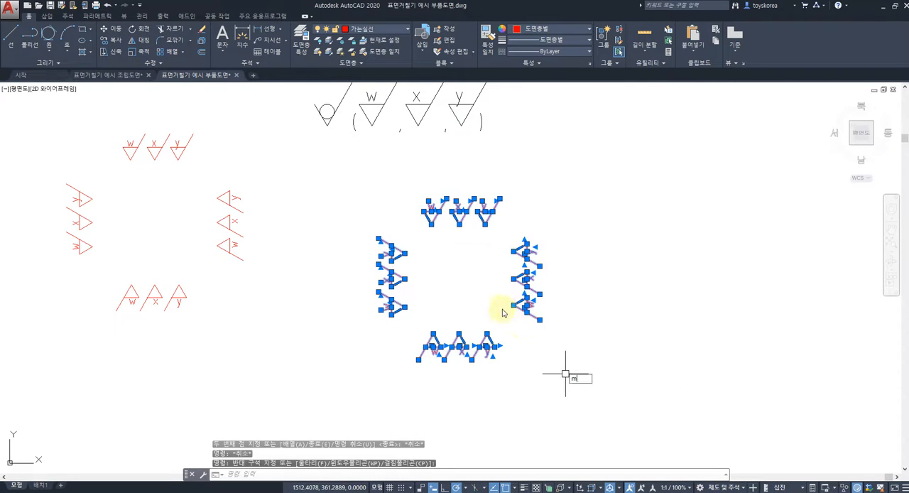
pyautogui.write('m')
pyautogui.press('Return')
pyautogui.click(461, 266)
pyautogui.scroll(-2, 461, 266)
pyautogui.moveTo(331, 284); pyautogui.dragTo(619, 203, button='middle')
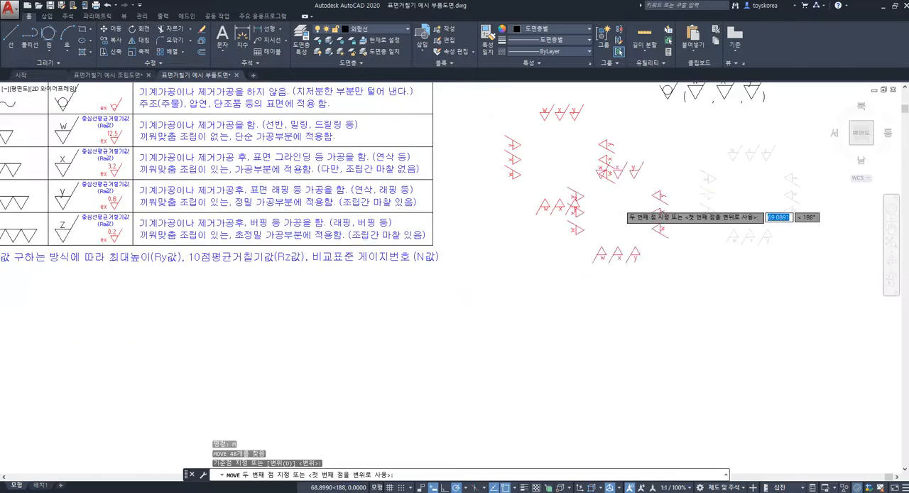
pyautogui.scroll(-2, 219, 300)
pyautogui.moveTo(220, 300); pyautogui.dragTo(567, 204, button='middle')
pyautogui.click(356, 232)
pyautogui.press('Escape')
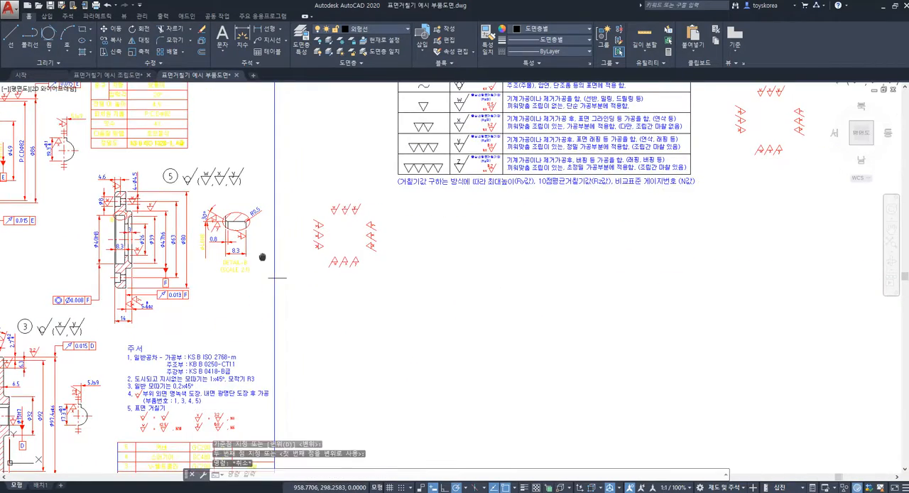
# Erase the x roughness symbol on the extension line of the 30° dimension in DETAIL-B.
pyautogui.moveTo(264, 255); pyautogui.dragTo(369, 251, button='middle')
pyautogui.scroll(2, 387, 223)
pyautogui.moveTo(480, 210); pyautogui.dragTo(510, 200, button='middle')
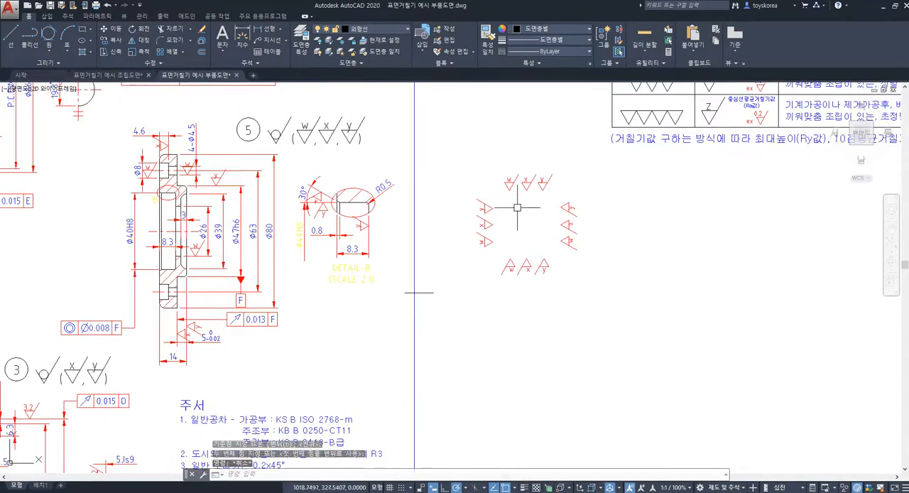
pyautogui.scroll(5, 164, 150)
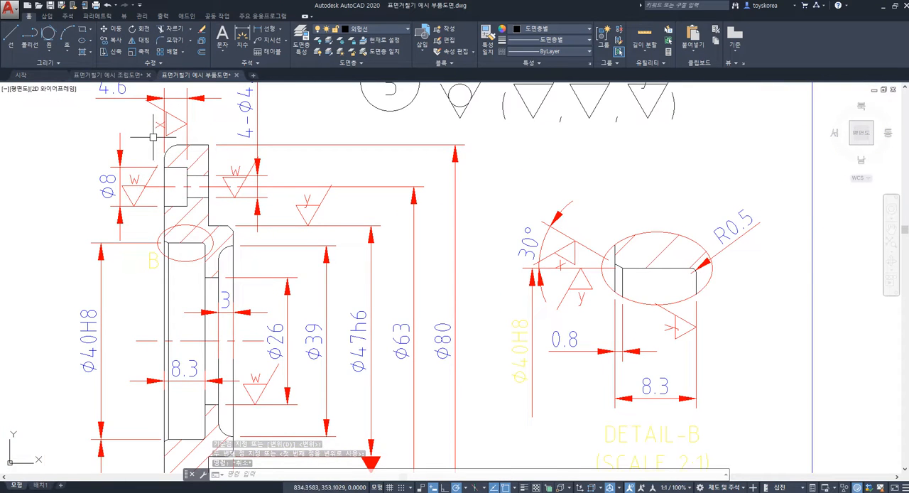
pyautogui.scroll(-3, 163, 149)
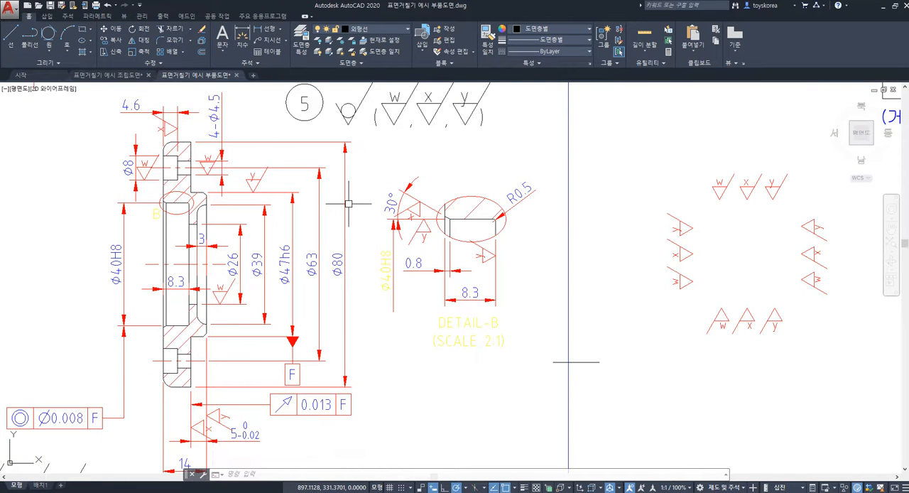
pyautogui.press('Escape')
pyautogui.scroll(5, 419, 213)
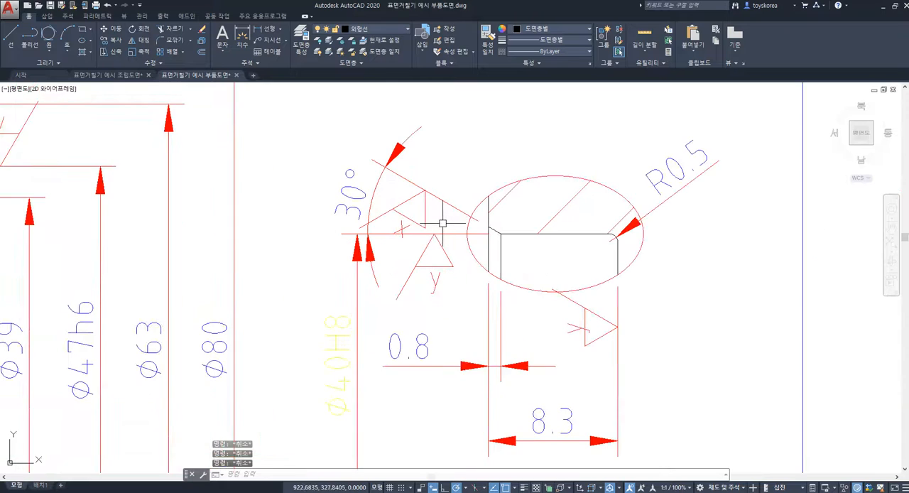
pyautogui.click(444, 226)
pyautogui.click(357, 179)
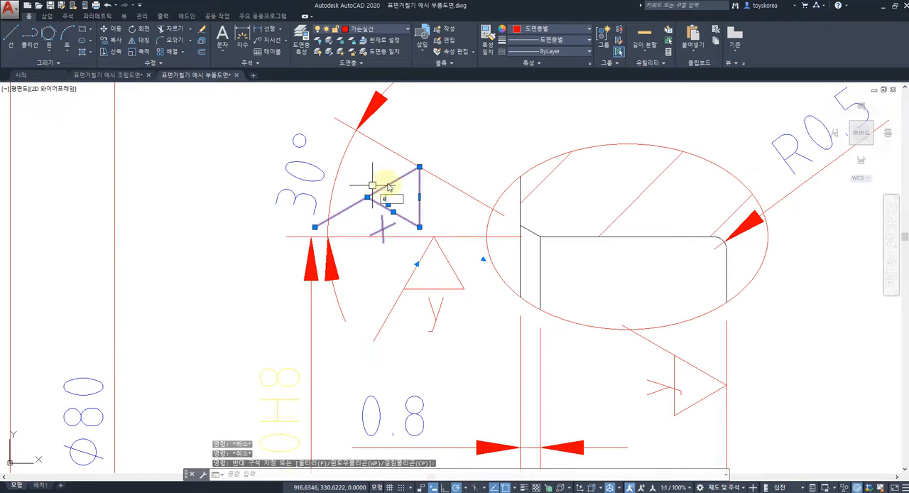
pyautogui.write('e')
pyautogui.press('Return')
pyautogui.press('Escape')
pyautogui.scroll(-5, 395, 172)
pyautogui.scroll(3, 403, 174)
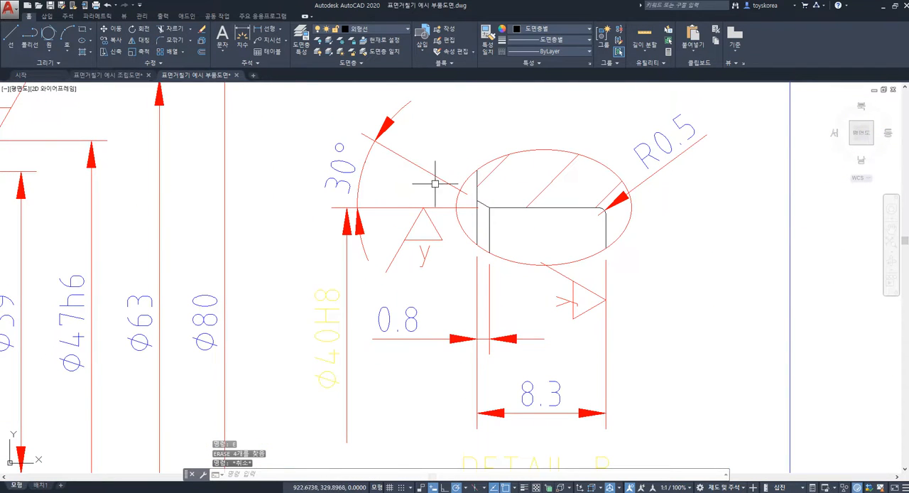
pyautogui.click(427, 172)
pyautogui.press('Escape')
pyautogui.press('Escape')
# Copy the x symbol from the lower row of the set by its tip onto the 30° dimension's sloped extension line in DETAIL-B.
pyautogui.scroll(-2, 414, 175)
pyautogui.moveTo(497, 192); pyautogui.dragTo(293, 212, button='middle')
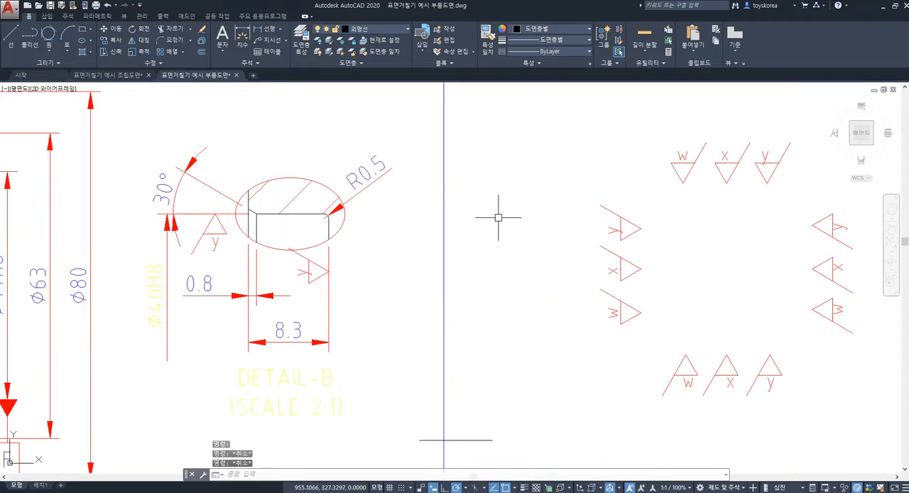
pyautogui.press('Escape')
pyautogui.moveTo(623, 214); pyautogui.dragTo(589, 209, button='middle')
pyautogui.moveTo(674, 284); pyautogui.dragTo(604, 239, button='middle')
pyautogui.scroll(2, 645, 323)
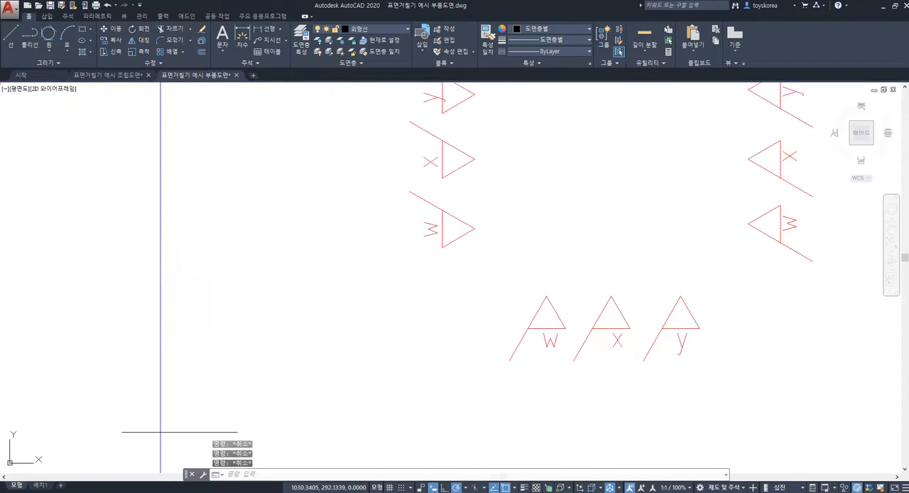
pyautogui.click(646, 336)
pyautogui.click(588, 281)
pyautogui.write('co')
pyautogui.press('space')
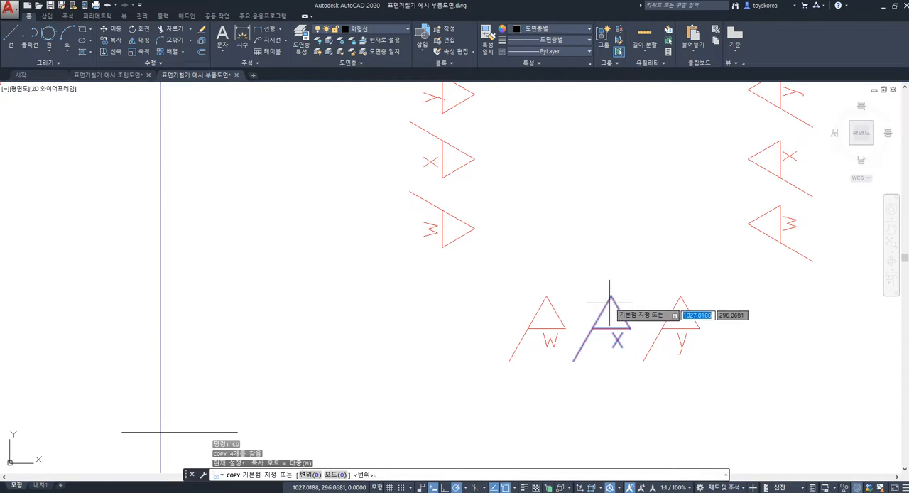
pyautogui.click(610, 296)
pyautogui.scroll(-2, 610, 292)
pyautogui.moveTo(250, 221); pyautogui.dragTo(459, 259, button='middle')
pyautogui.scroll(4, 295, 170)
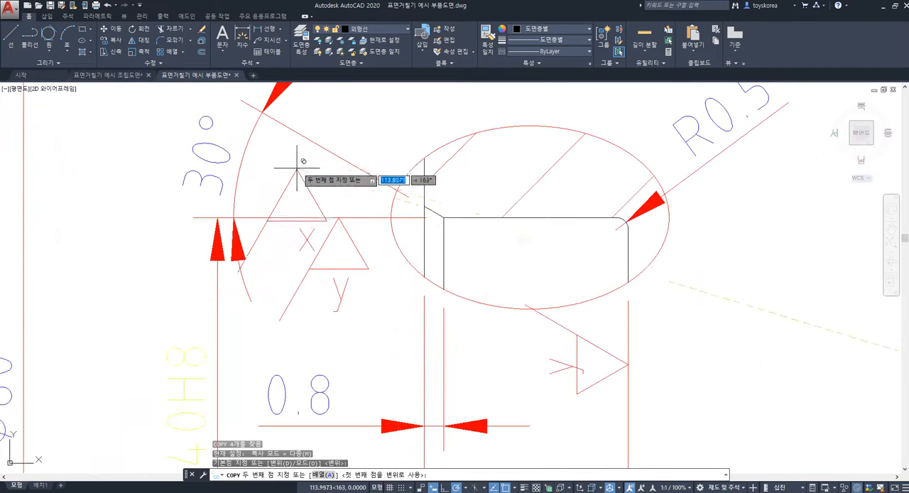
pyautogui.click(312, 141)
pyautogui.press('Escape')
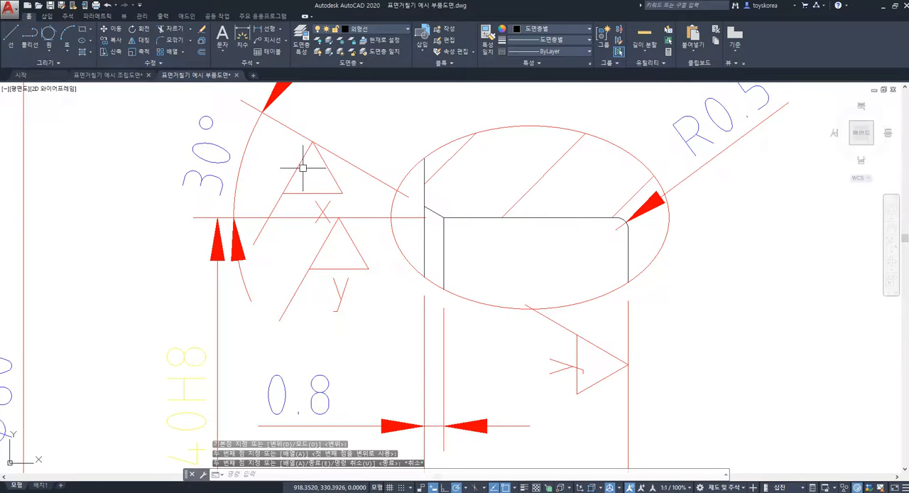
# Rotate the copied x symbol about its tip to align with the sloped extension line of the 30° dimension.
pyautogui.click(437, 217)
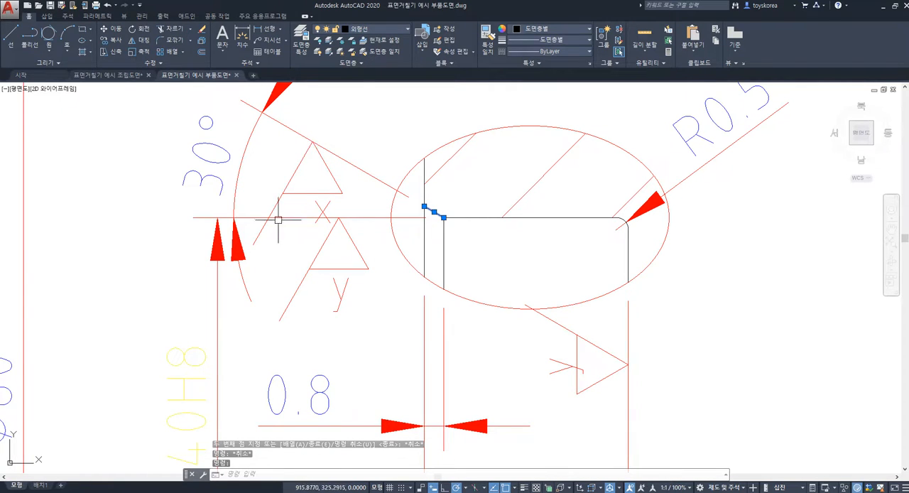
pyautogui.press('Escape')
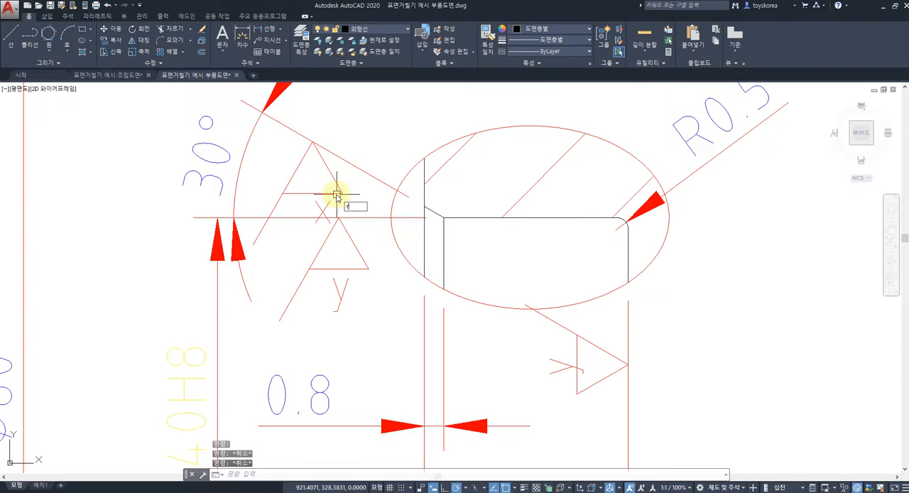
pyautogui.write('Ro')
pyautogui.press('Return')
pyautogui.click(349, 207)
pyautogui.click(277, 176)
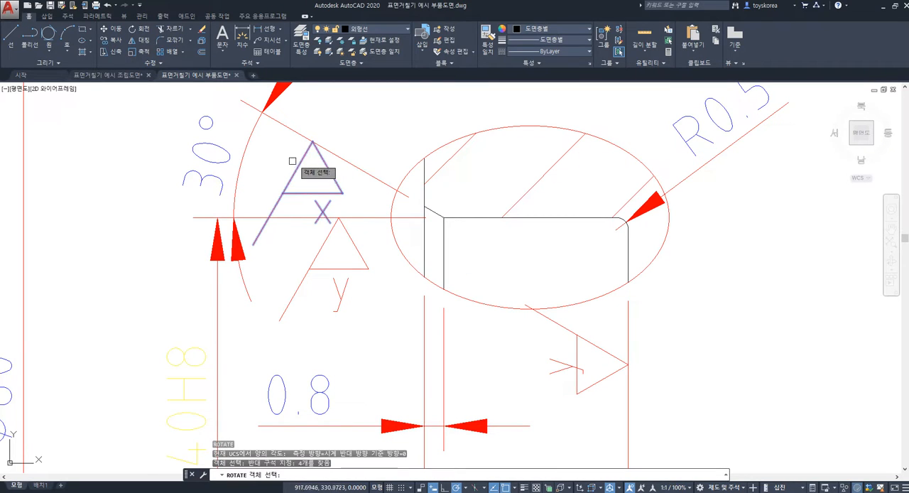
pyautogui.press('Return')
pyautogui.click(312, 142)
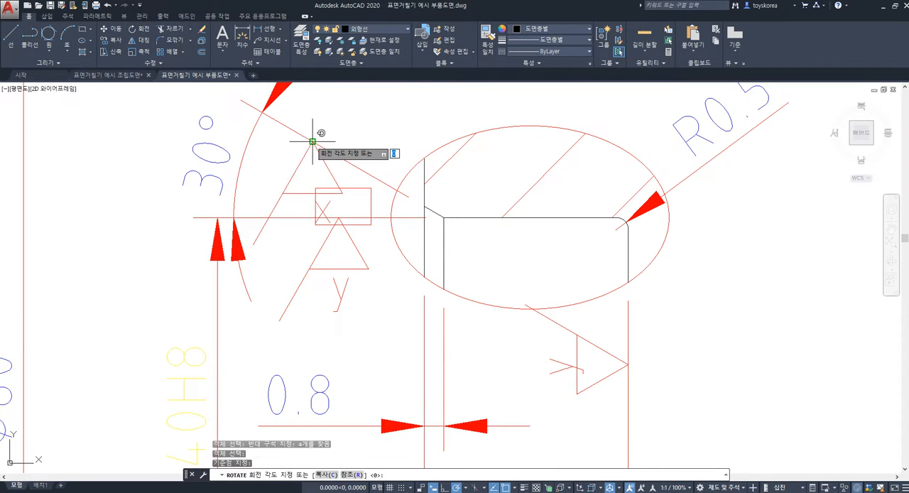
pyautogui.click(325, 147)
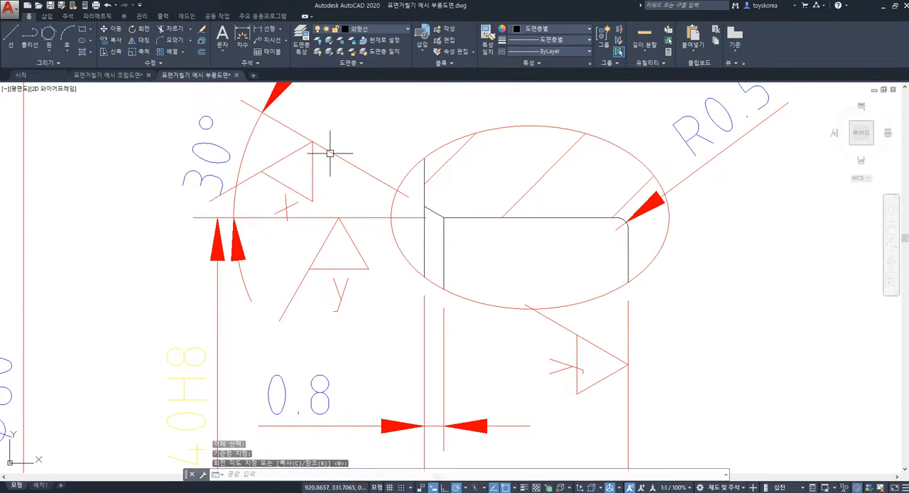
pyautogui.press('Escape')
pyautogui.click(327, 154)
pyautogui.press('Escape')
pyautogui.press('Escape')
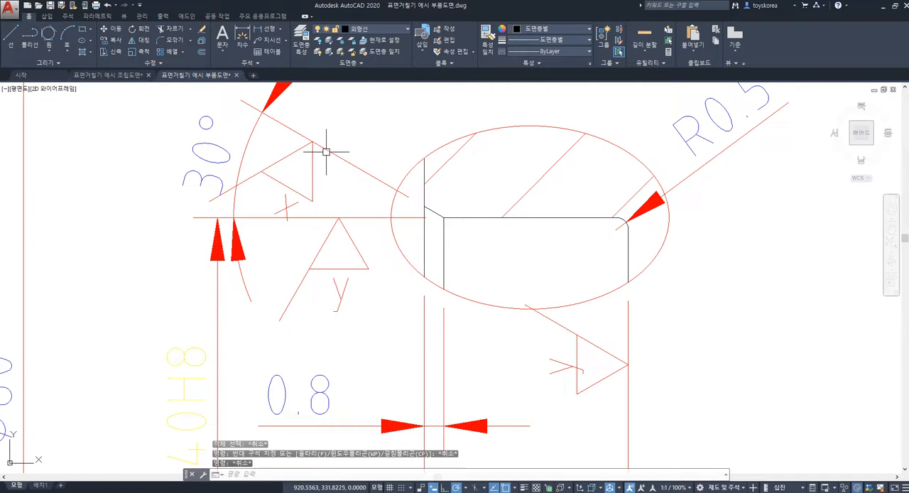
pyautogui.click(325, 149)
pyautogui.press('Escape')
pyautogui.press('Escape')
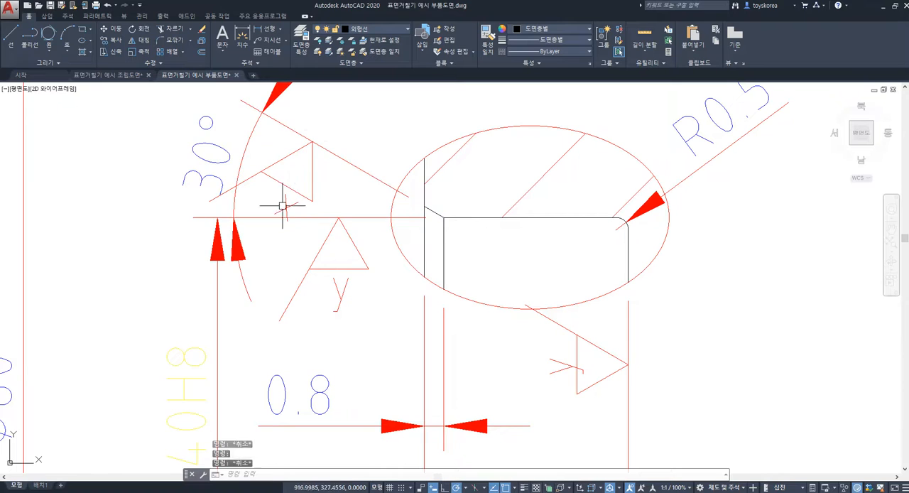
# Erase the rotated x symbol, and undo both that erase and the preceding rotation.
pyautogui.click(320, 203)
pyautogui.click(283, 188)
pyautogui.click(298, 166)
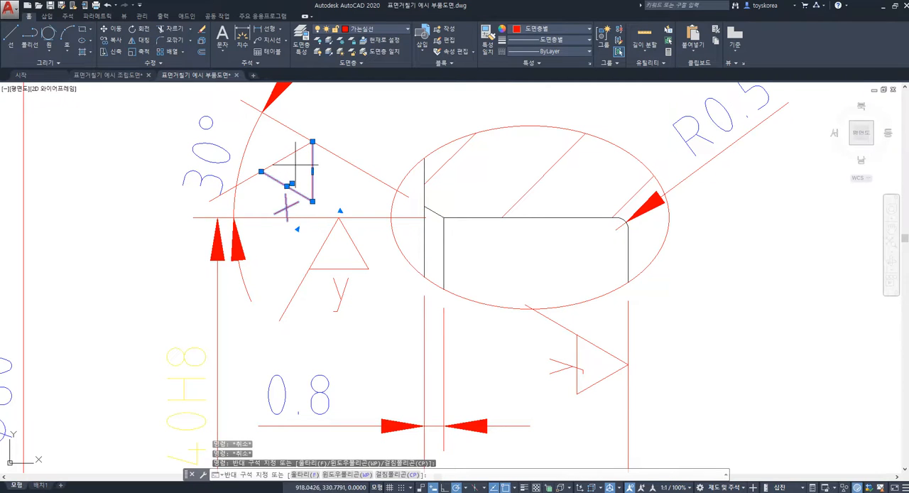
pyautogui.click(271, 153)
pyautogui.write('e')
pyautogui.press('space')
pyautogui.press('Escape')
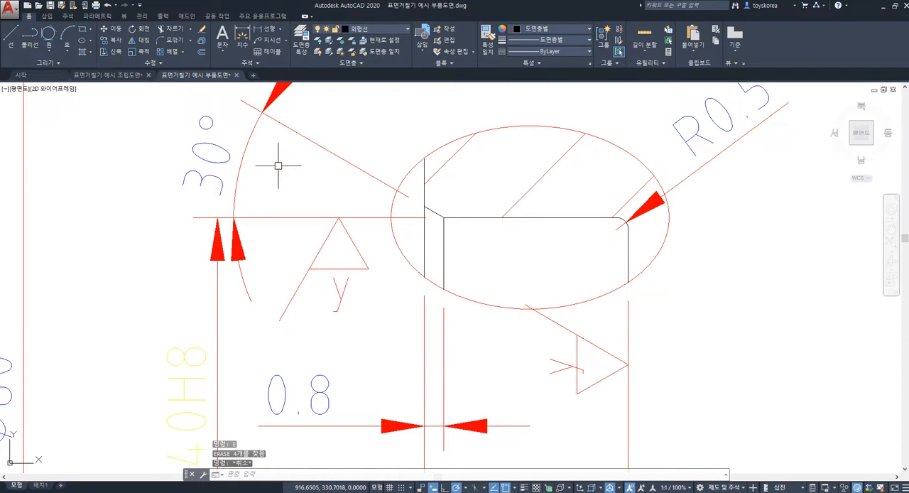
pyautogui.write('u')
pyautogui.press('space')
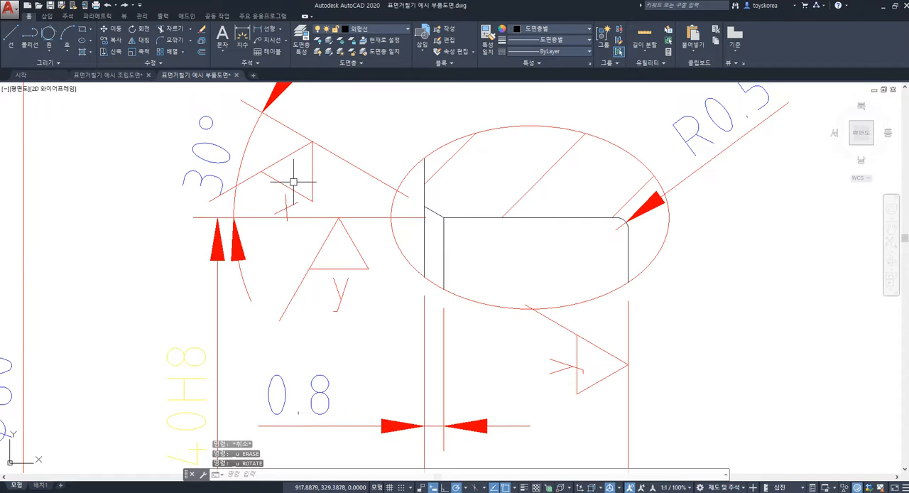
# Rotate the x symbol in DETAIL-B about its tip to follow the 30° dimension's sloped extension line, and save the drawing.
pyautogui.write('ro')
pyautogui.press('space')
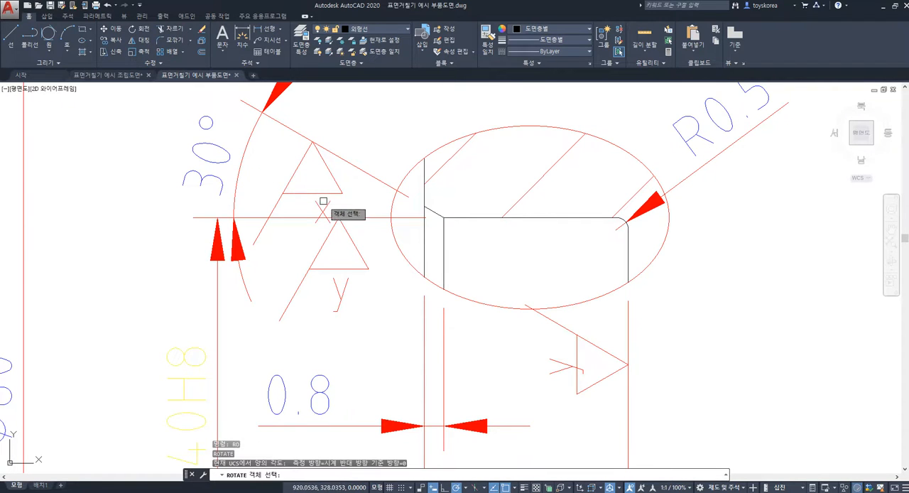
pyautogui.click(351, 198)
pyautogui.click(298, 167)
pyautogui.press('space')
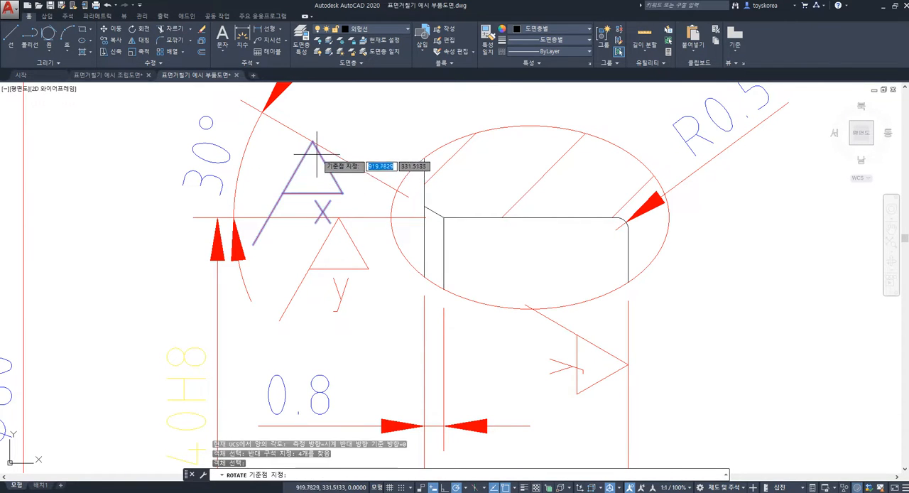
pyautogui.click(312, 141)
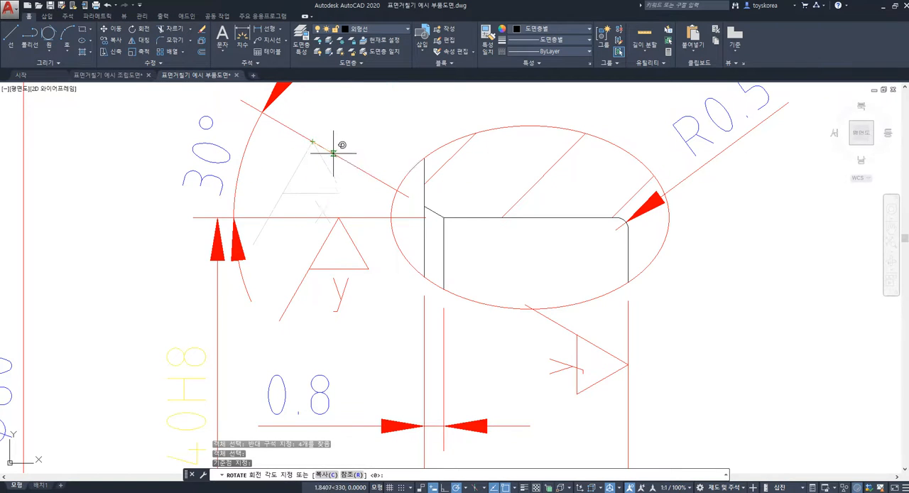
pyautogui.press('Escape')
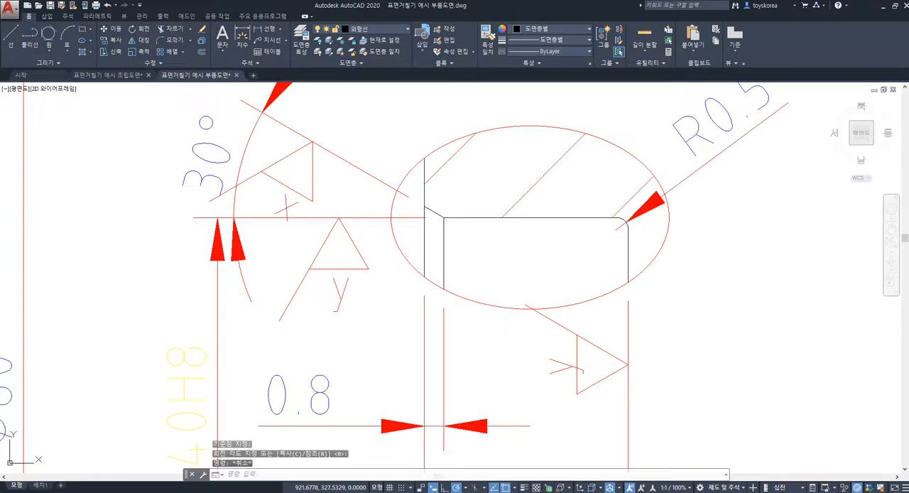
pyautogui.hotkey('ctrl', 's')
# Examine the symbol in DETAIL-B, the symbol set and the surface roughness explanation table, and save the drawing.
pyautogui.scroll(-5, 335, 203)
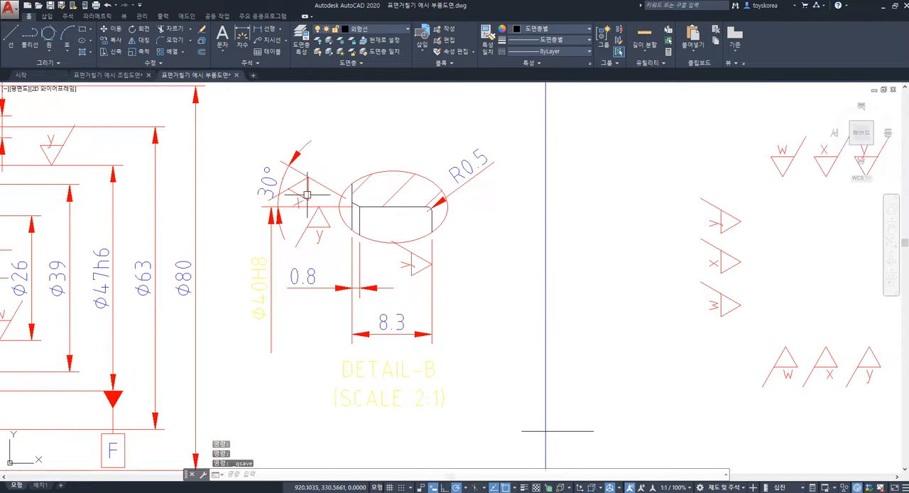
pyautogui.scroll(5, 312, 196)
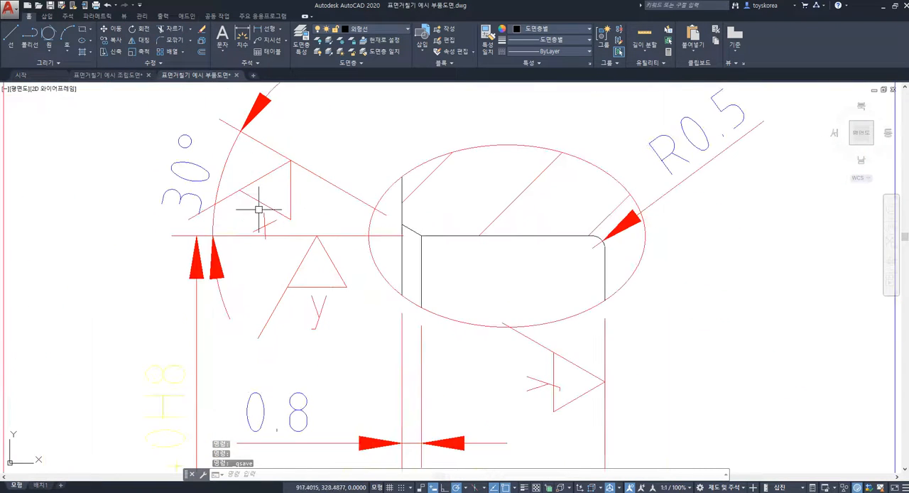
pyautogui.scroll(-1, 269, 202)
pyautogui.scroll(-3, 269, 202)
pyautogui.scroll(-4, 483, 301)
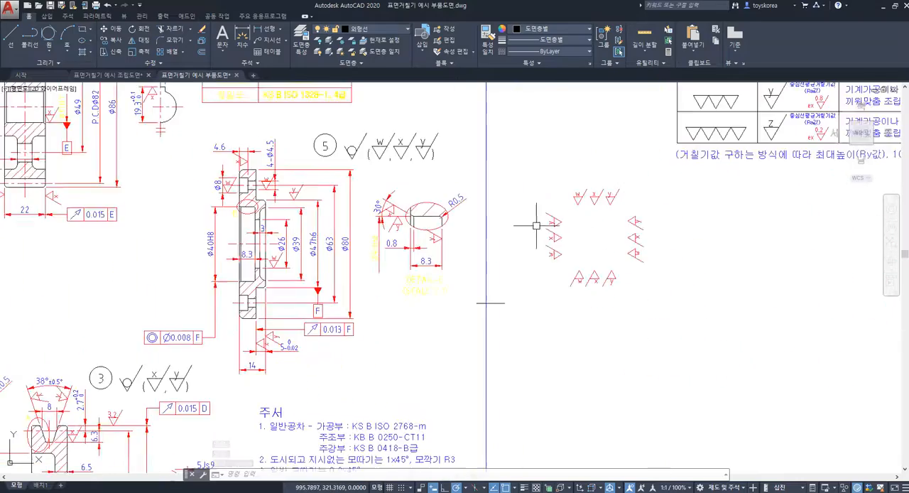
pyautogui.moveTo(483, 300); pyautogui.dragTo(263, 358, button='middle')
pyautogui.moveTo(613, 249); pyautogui.dragTo(449, 355, button='middle')
pyautogui.scroll(2, 515, 233)
pyautogui.moveTo(515, 233); pyautogui.dragTo(446, 361, button='middle')
pyautogui.moveTo(458, 465)
pyautogui.mouseDown(button='middle')
pyautogui.moveTo(454, 423)
pyautogui.moveTo(451, 435)
pyautogui.mouseUp(button='middle')
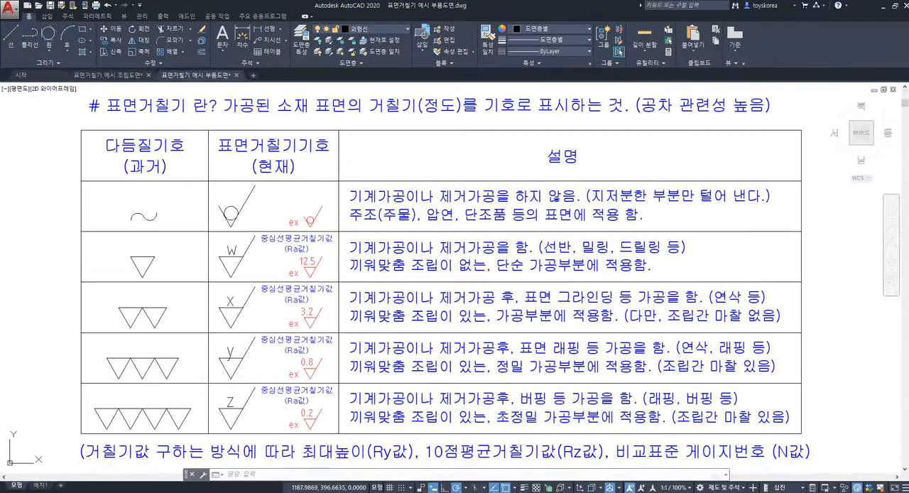
pyautogui.hotkey('ctrl', 's')
# Switch to the Notepad file 작업내용 등등 032.txt, review its lesson title, description and command list, and return to the AutoCAD drawing.
pyautogui.hotkey('alt', 'Tab')
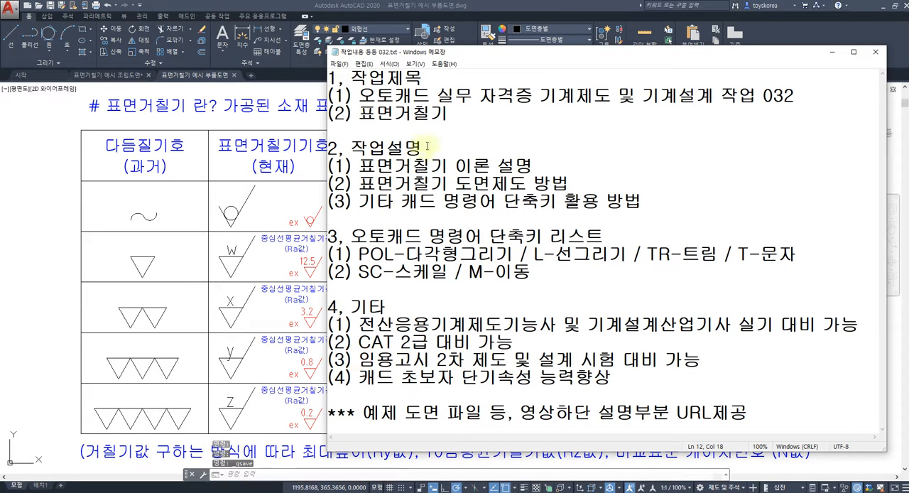
pyautogui.moveTo(359, 114); pyautogui.dragTo(455, 97)
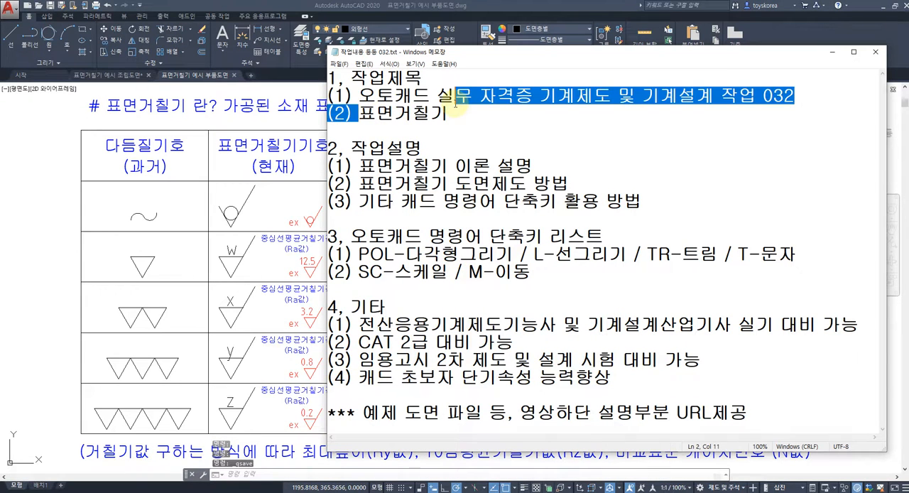
pyautogui.click(463, 162)
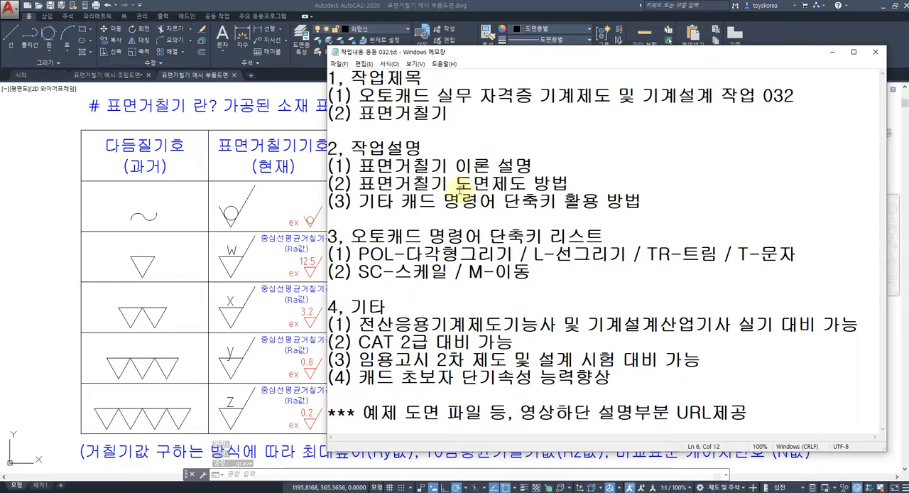
pyautogui.moveTo(456, 183); pyautogui.dragTo(517, 183)
pyautogui.click(490, 202)
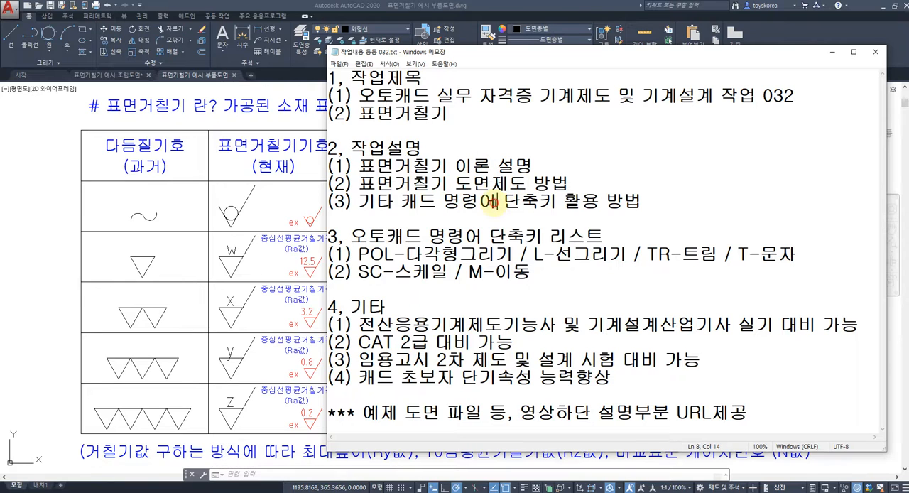
pyautogui.moveTo(469, 272); pyautogui.dragTo(430, 272)
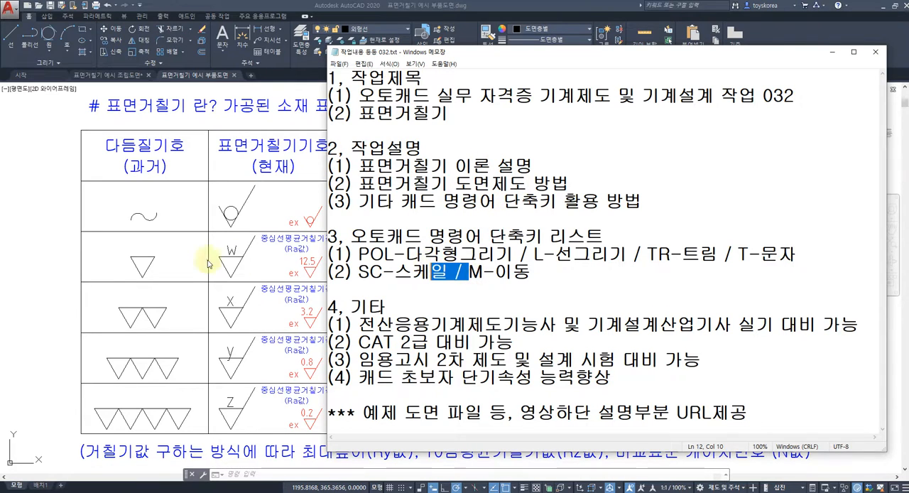
pyautogui.click(41, 268)
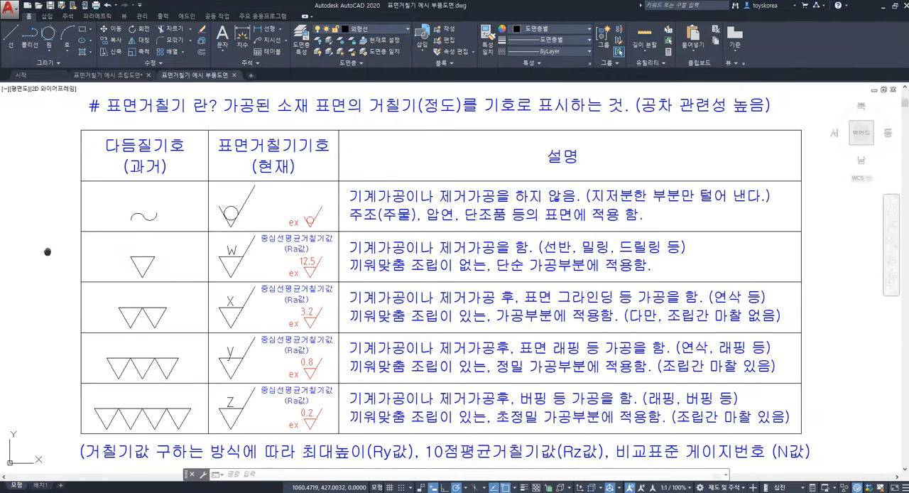